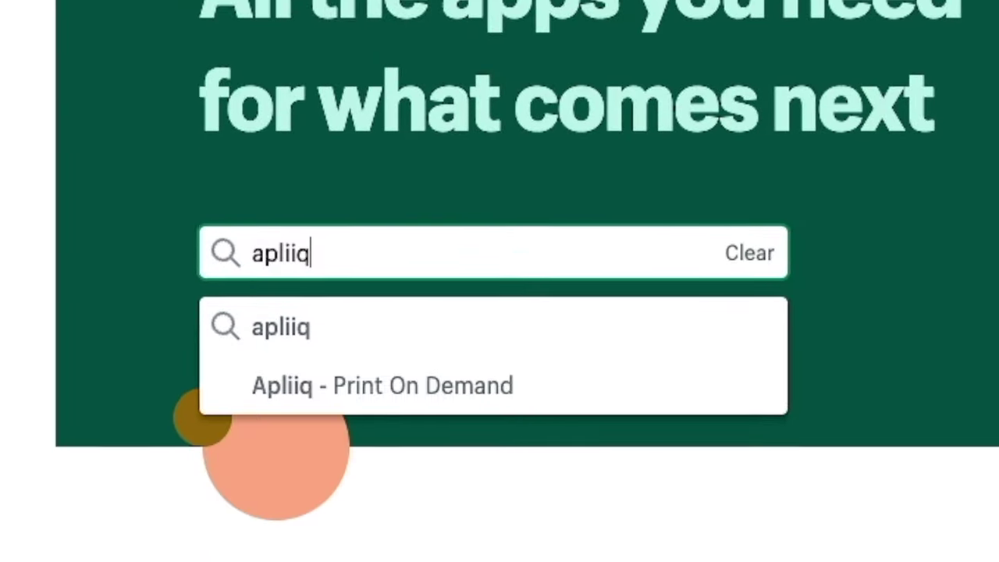
# Step: Search the app store for apliiq and look over the product's colour and private label options
pyautogui.press('Return')
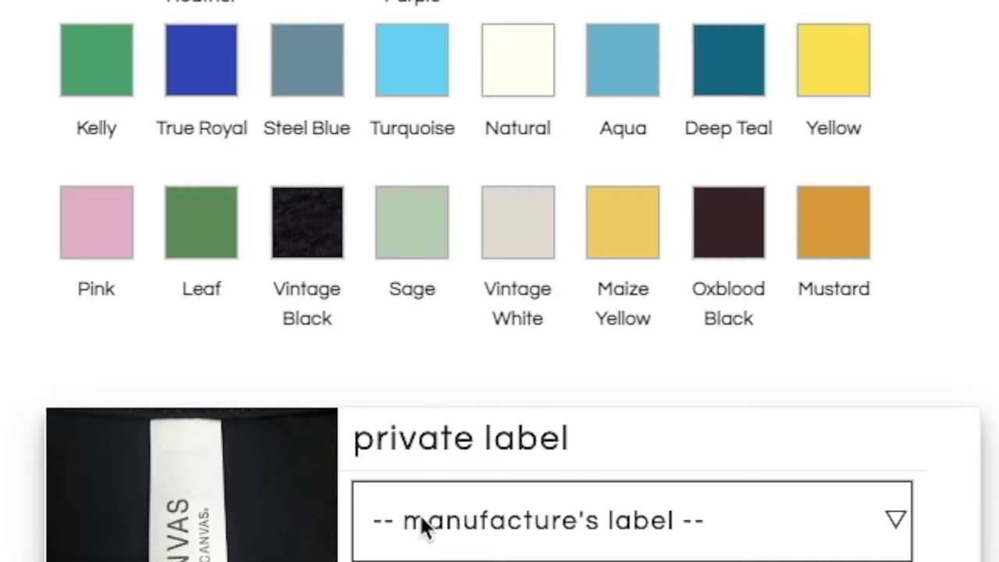
pyautogui.scroll(-4, 433, 518)
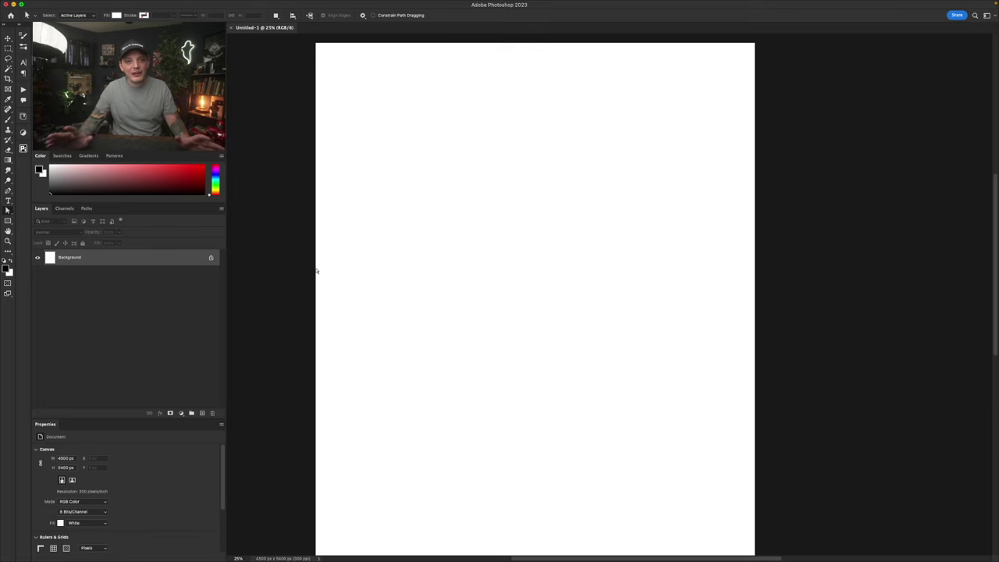
pyautogui.click(994, 15)
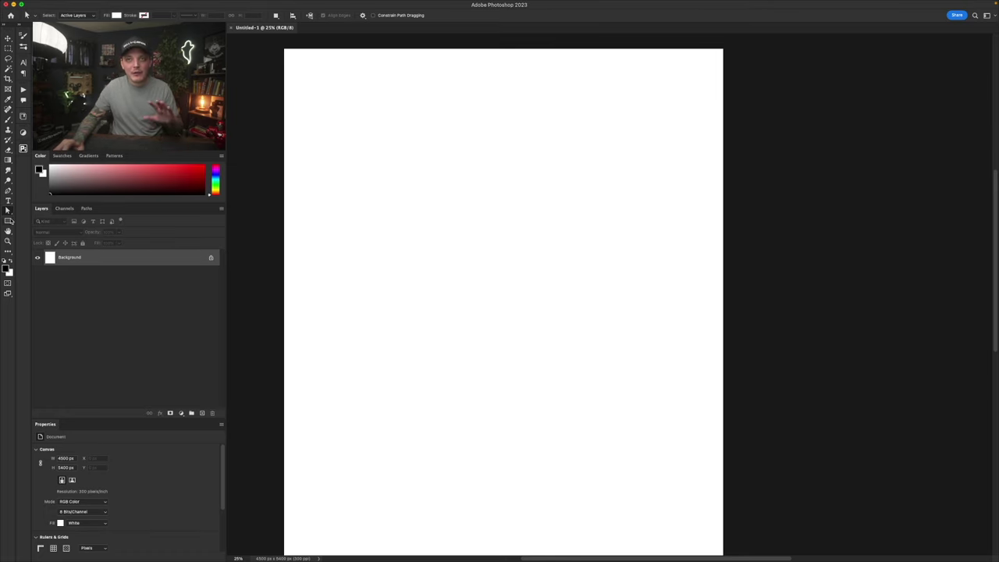
# Step: Draw a black rectangle about 1667 by 1156 px in the upper part of the canvas and move it slightly lower
pyautogui.click(8, 221)
pyautogui.moveTo(329, 177); pyautogui.dragTo(491, 287)
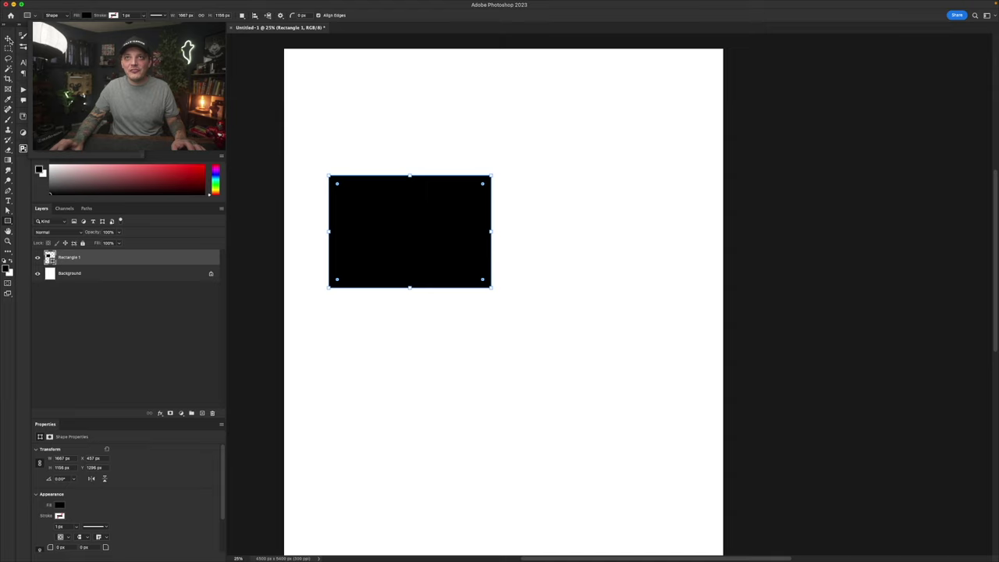
pyautogui.click(9, 39)
pyautogui.moveTo(370, 191); pyautogui.dragTo(387, 218)
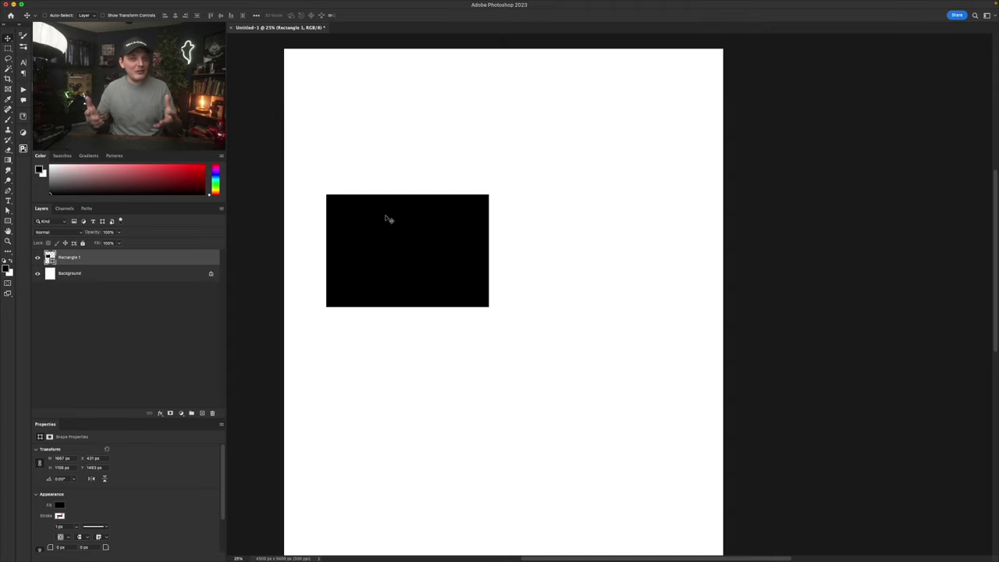
pyautogui.moveTo(387, 218); pyautogui.dragTo(406, 241)
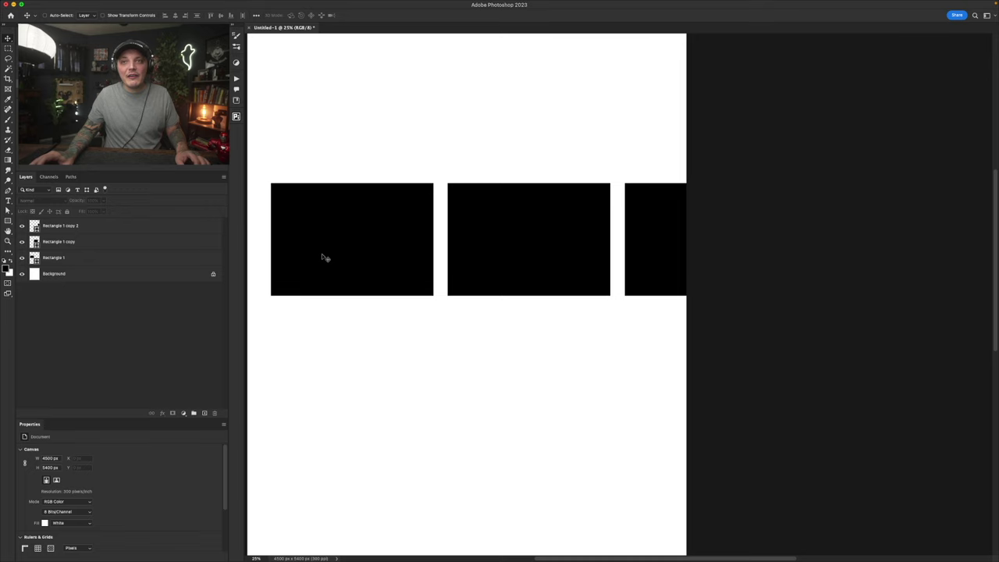
# Step: Select the three rectangle layers, try narrowing them together with Free Transform, and undo the squeeze
pyautogui.click(66, 228)
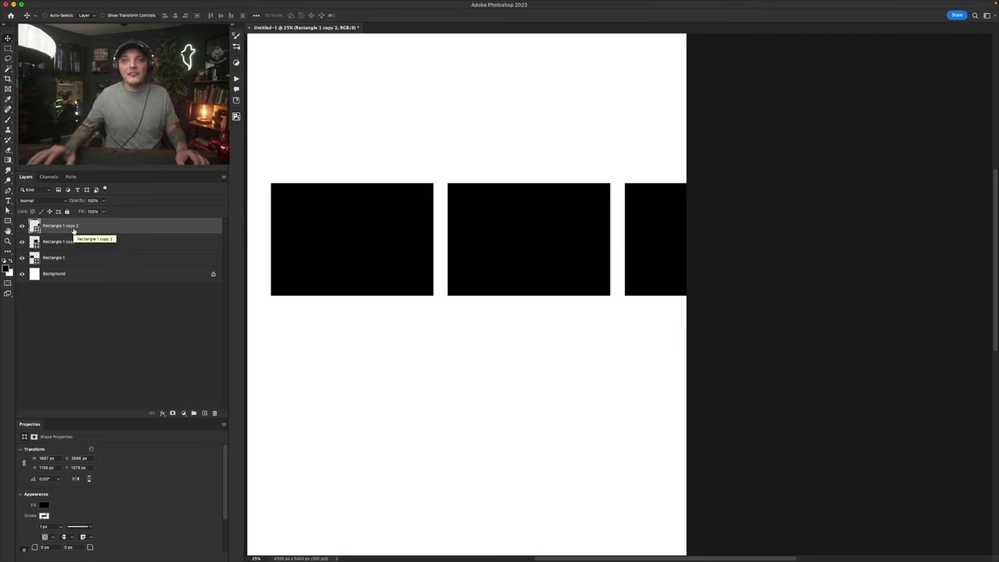
pyautogui.press('shift')
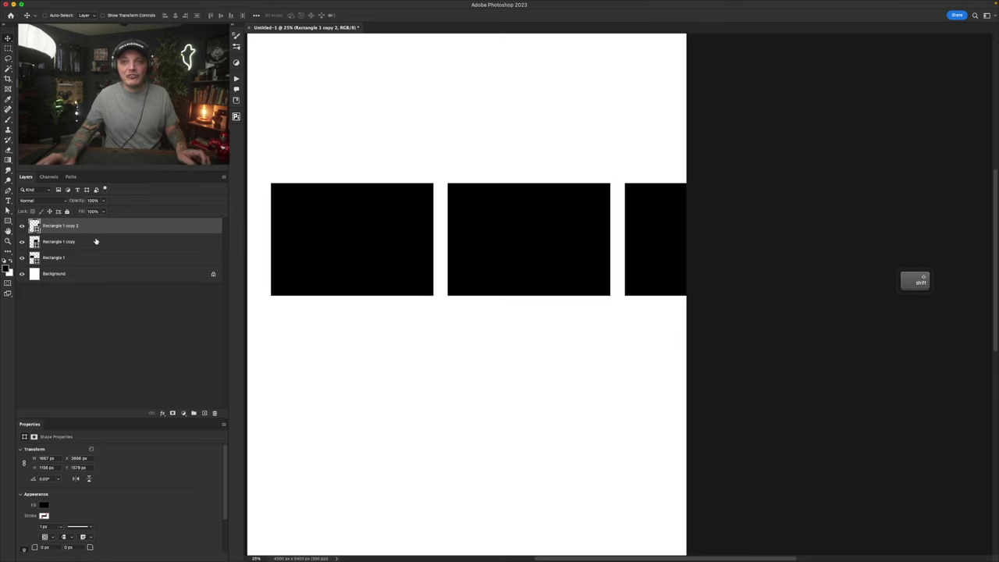
pyautogui.keyDown('shift'); pyautogui.click(79, 258); pyautogui.keyUp('shift')
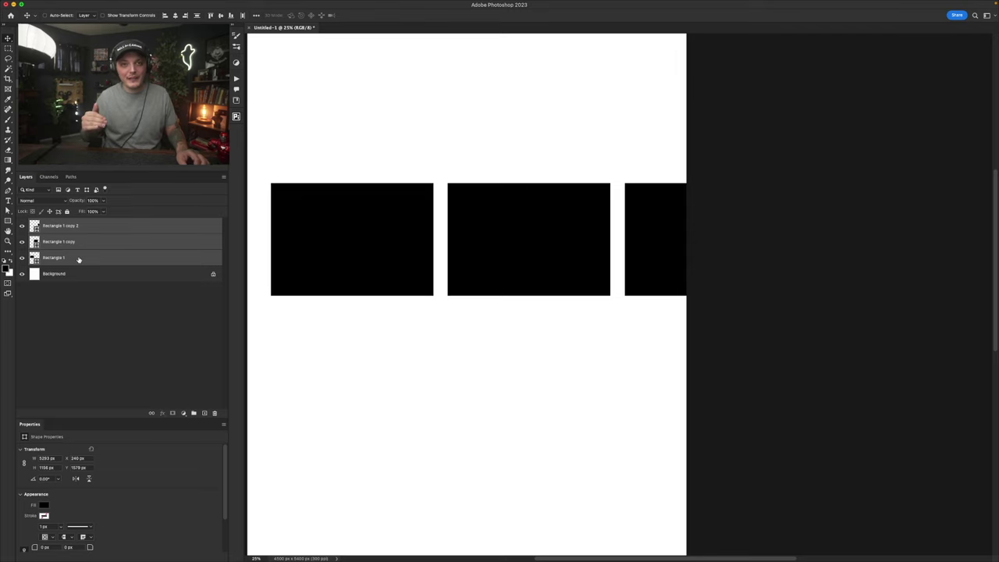
pyautogui.press('super+t')
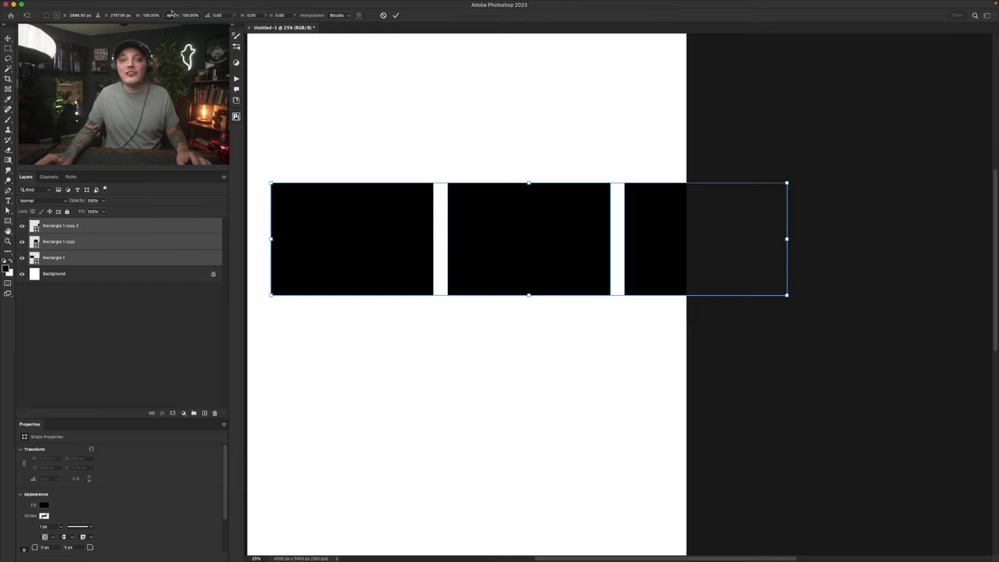
pyautogui.moveTo(787, 238); pyautogui.dragTo(543, 238)
pyautogui.press('super+z')
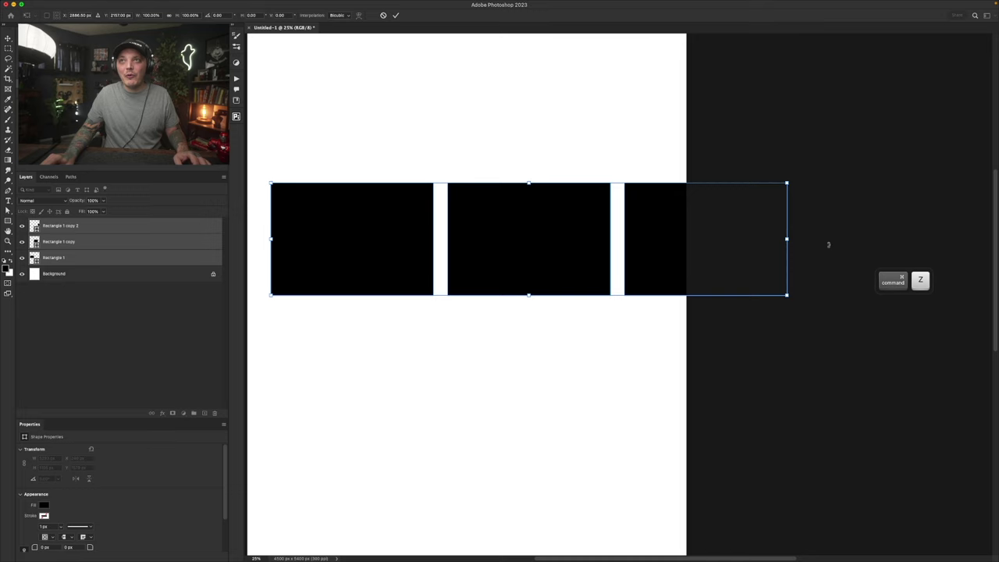
# Step: Scale the three rectangles together to about 82% width and 105% height so they fit across the canvas
pyautogui.moveTo(786, 238); pyautogui.dragTo(675, 240)
pyautogui.moveTo(475, 184); pyautogui.dragTo(474, 171)
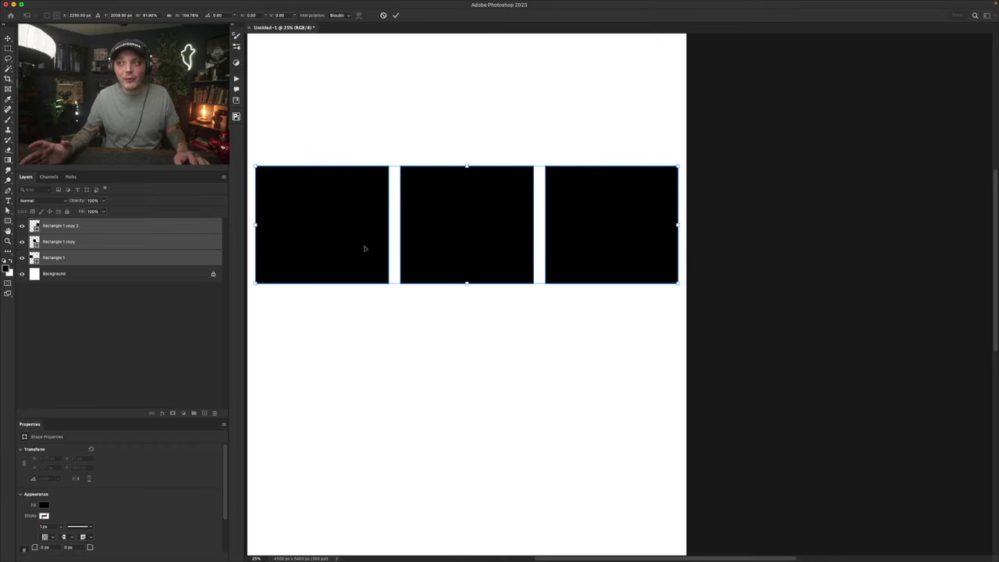
pyautogui.moveTo(363, 248)
pyautogui.mouseDown()
pyautogui.moveTo(383, 248)
pyautogui.moveTo(363, 255)
pyautogui.mouseUp()
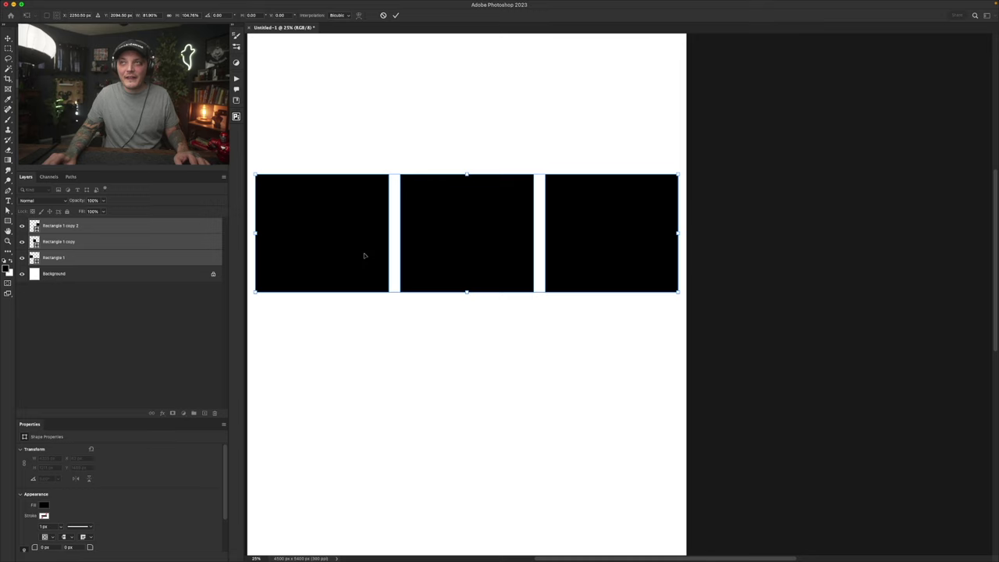
pyautogui.moveTo(158, 5)
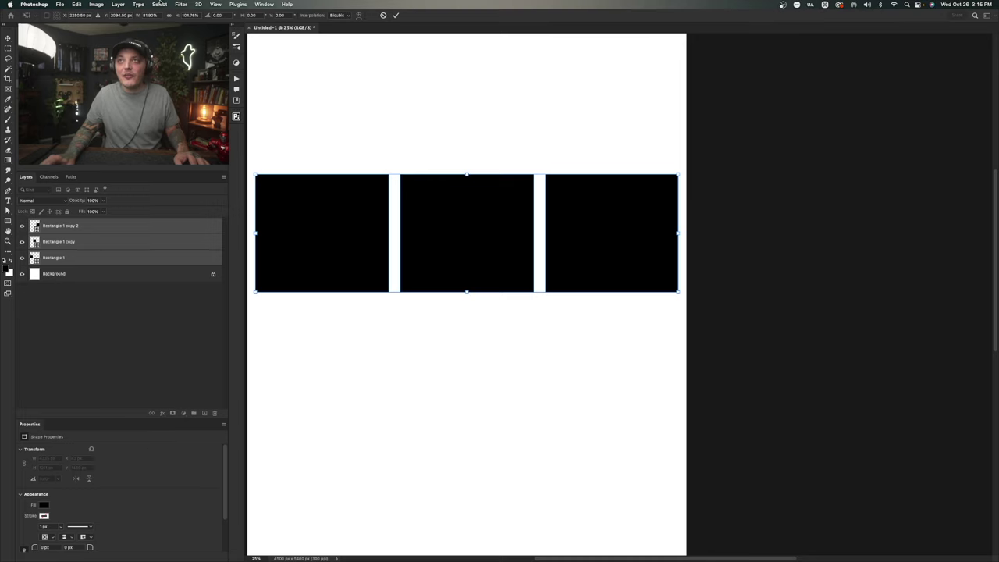
pyautogui.click(212, 4)
pyautogui.moveTo(273, 162)
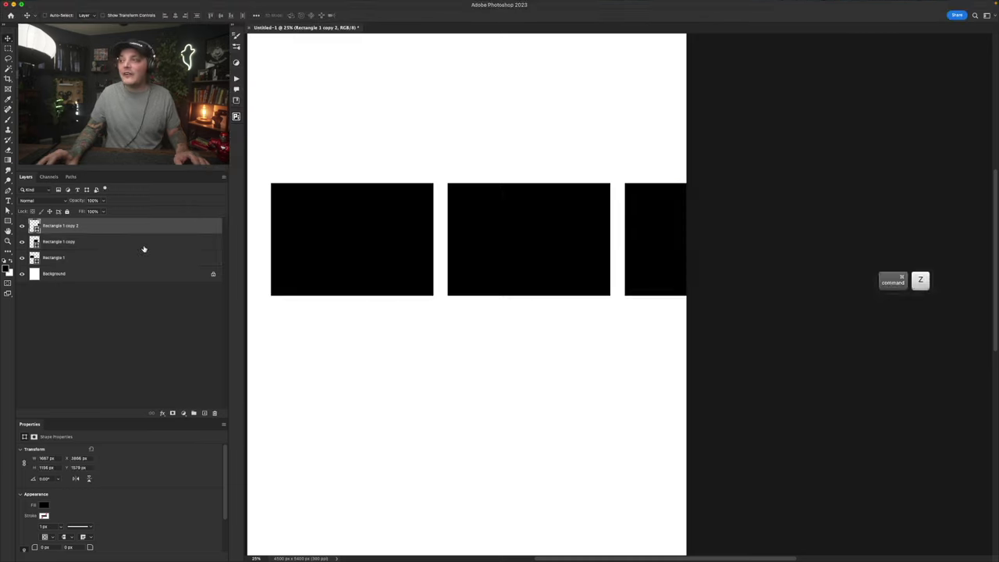
# Step: Put the three rectangle layers into a group, start renaming it, and ungroup them again
pyautogui.keyDown('shift'); pyautogui.click(122, 259); pyautogui.keyUp('shift')
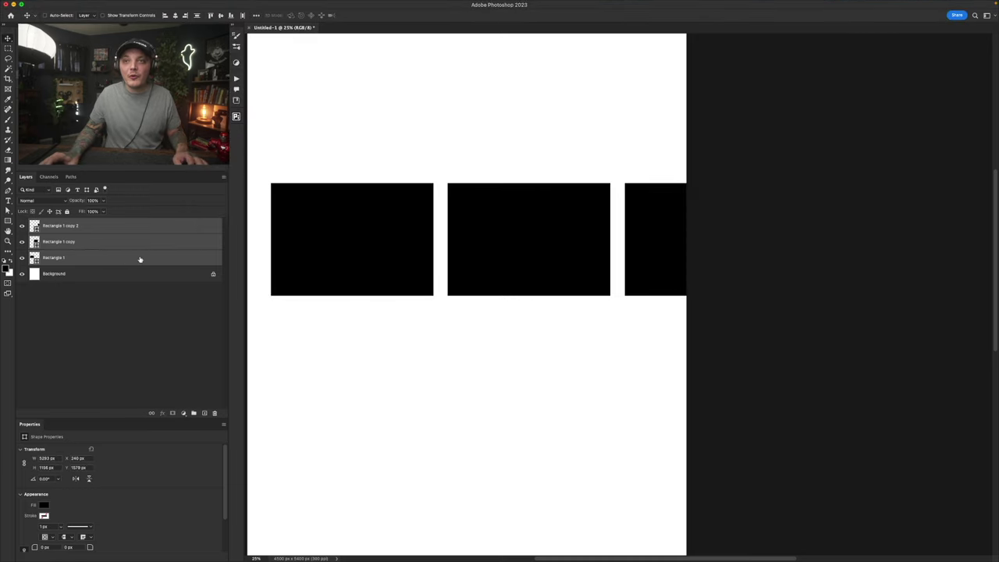
pyautogui.press('super+g')
pyautogui.doubleClick(52, 224)
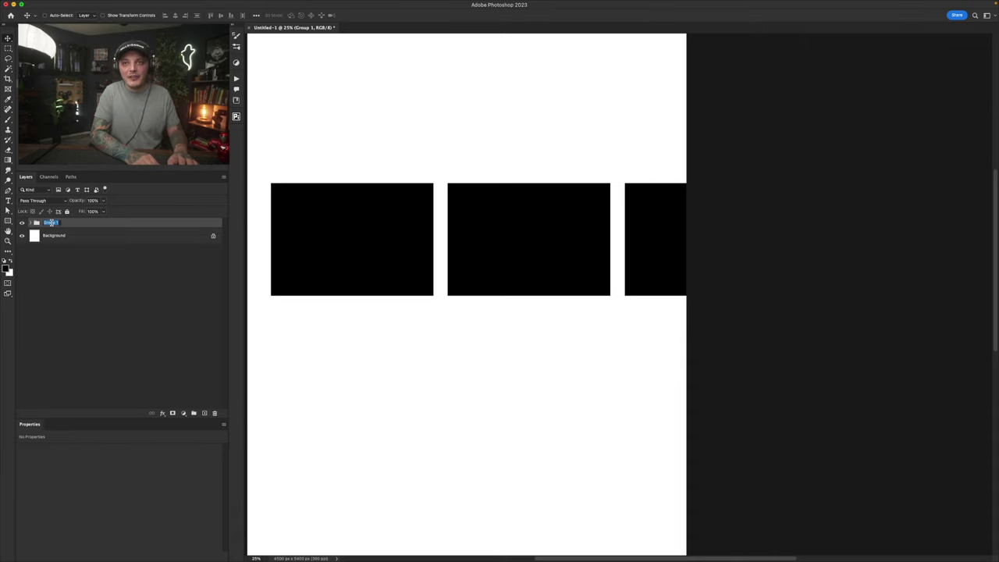
pyautogui.press('shift+super+g')
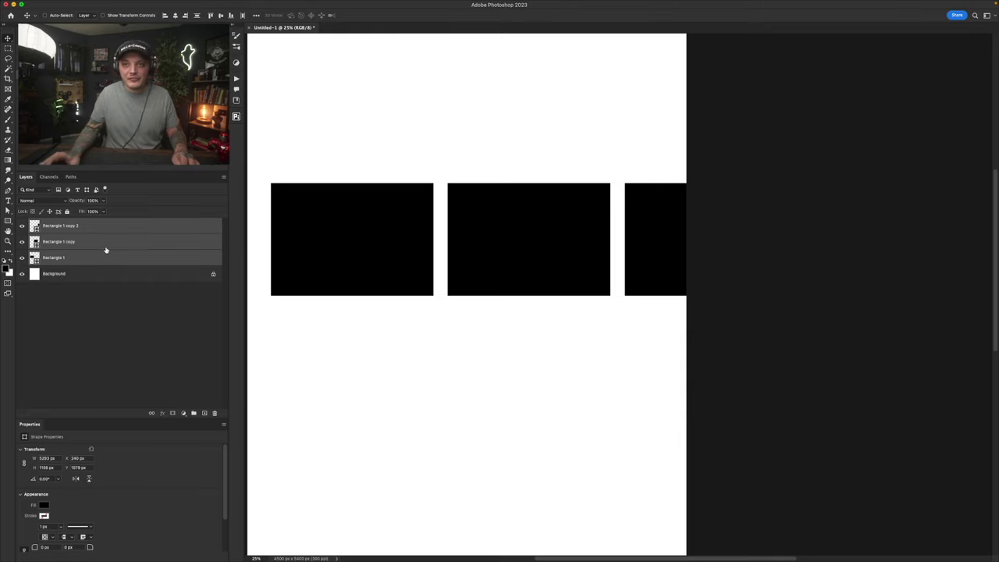
# Step: Group the three rectangle layers and rename the group boxes
pyautogui.moveTo(99, 245); pyautogui.dragTo(193, 413)
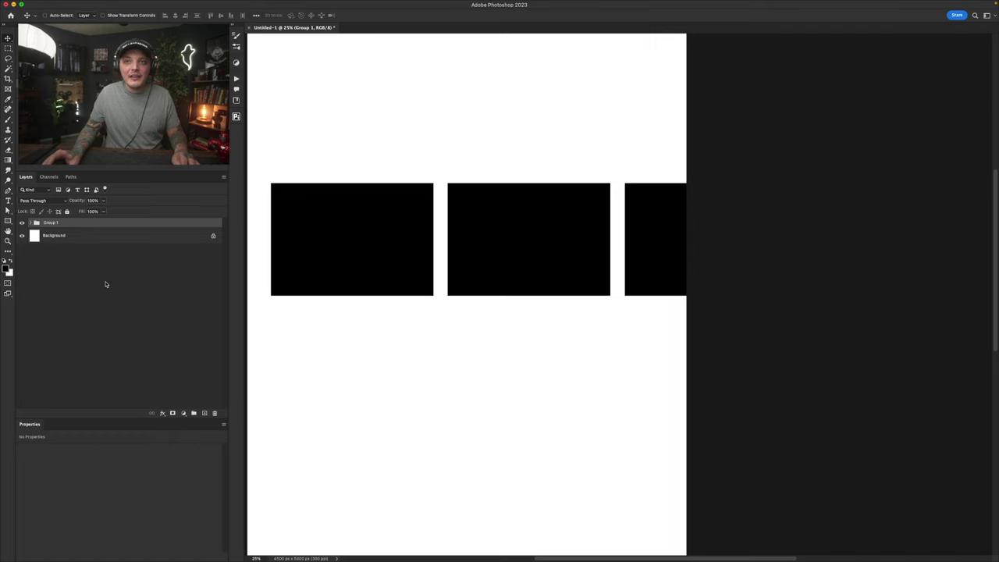
pyautogui.doubleClick(51, 223)
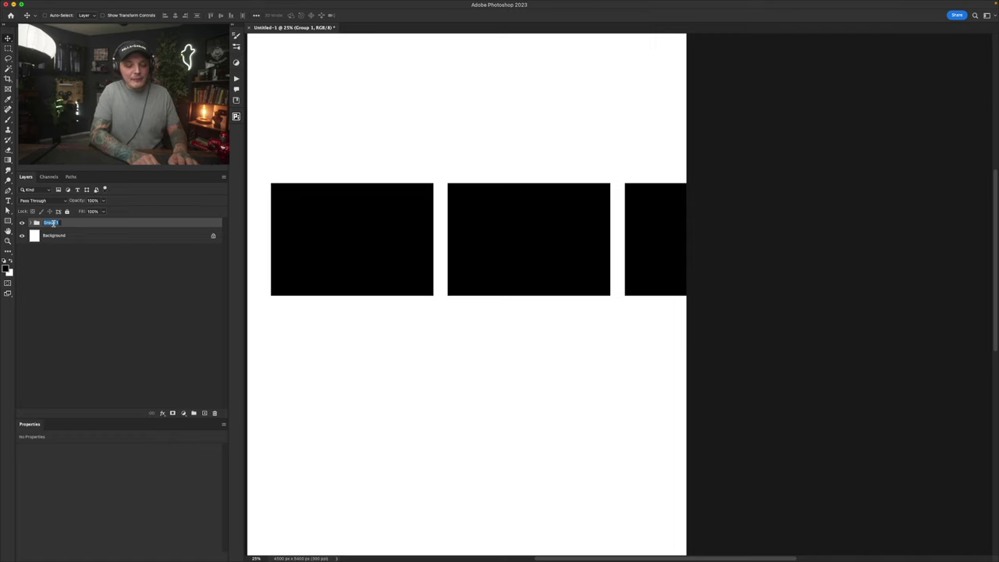
pyautogui.write('boxes')
pyautogui.press('Return')
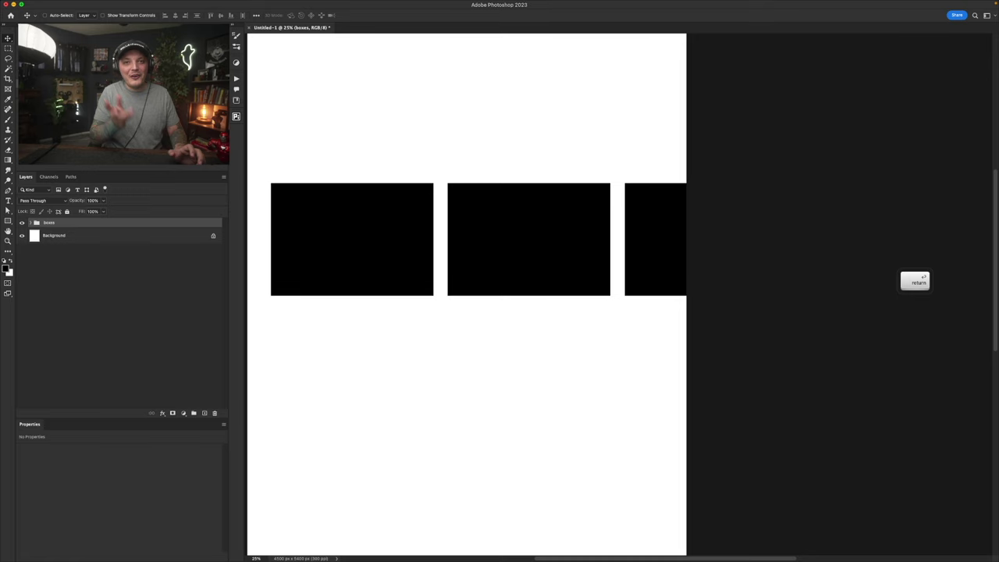
# Step: Scale the boxes group to about 82% width and 104% height, centred across the upper half of the canvas
pyautogui.moveTo(703, 216); pyautogui.dragTo(711, 213)
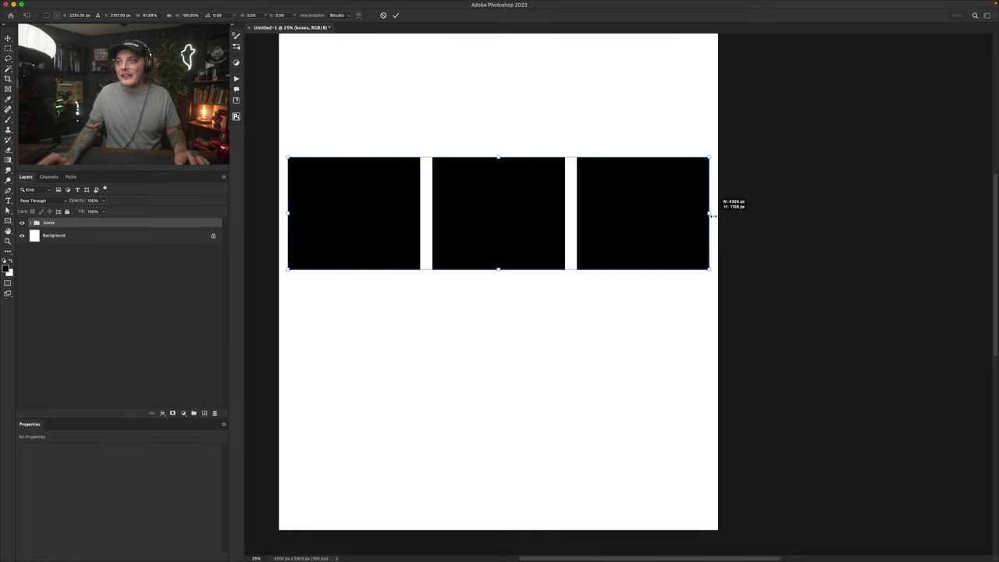
pyautogui.moveTo(498, 157)
pyautogui.mouseDown()
pyautogui.moveTo(497, 140)
pyautogui.moveTo(499, 152)
pyautogui.mouseUp()
pyautogui.moveTo(522, 145); pyautogui.dragTo(495, 191)
pyautogui.moveTo(489, 241); pyautogui.dragTo(489, 223)
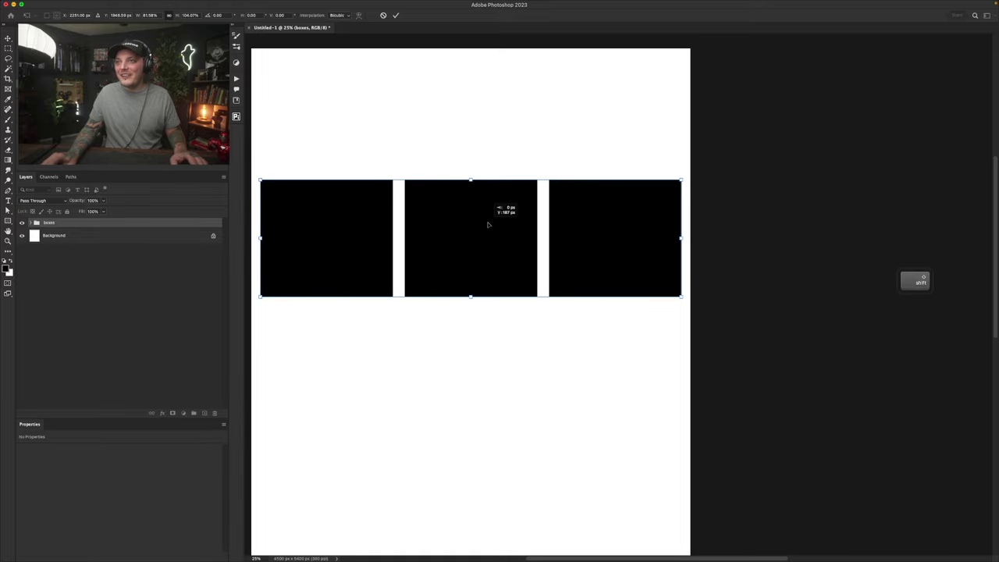
pyautogui.press('Return')
# Step: Add a heavy black title reading IRONMAN on the canvas above the row of boxes
pyautogui.press('z')
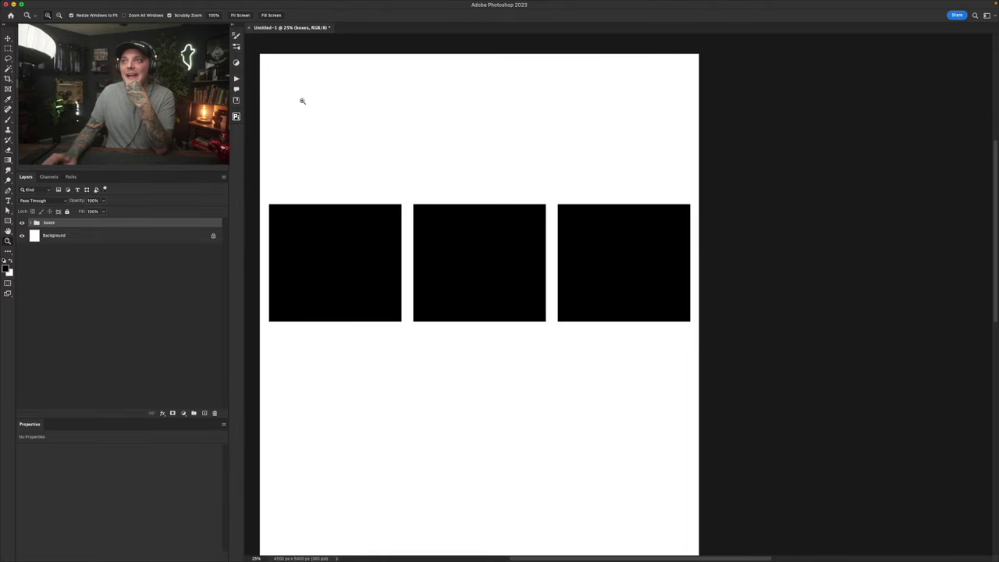
pyautogui.press('t')
pyautogui.click(326, 140)
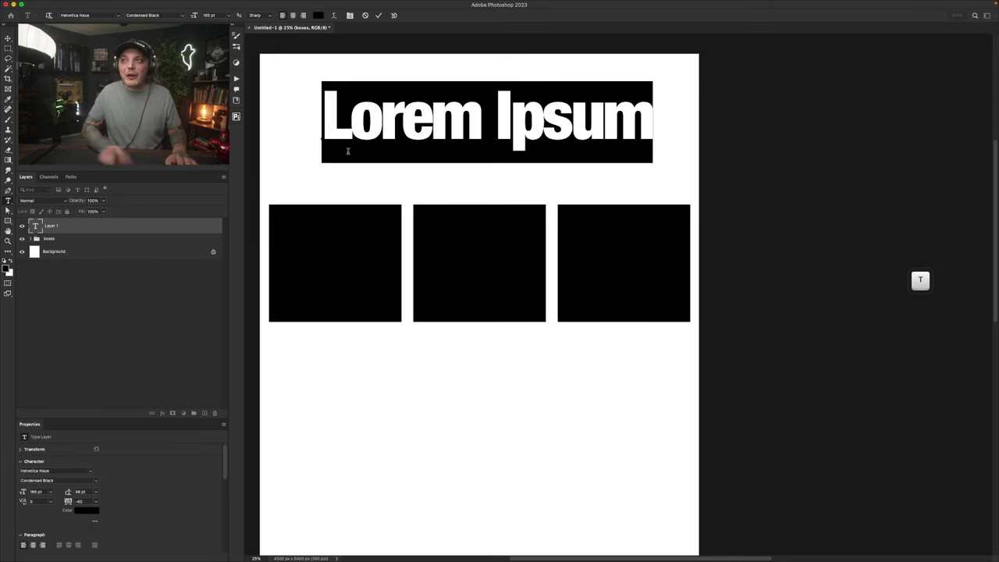
pyautogui.write('IRONMAN')
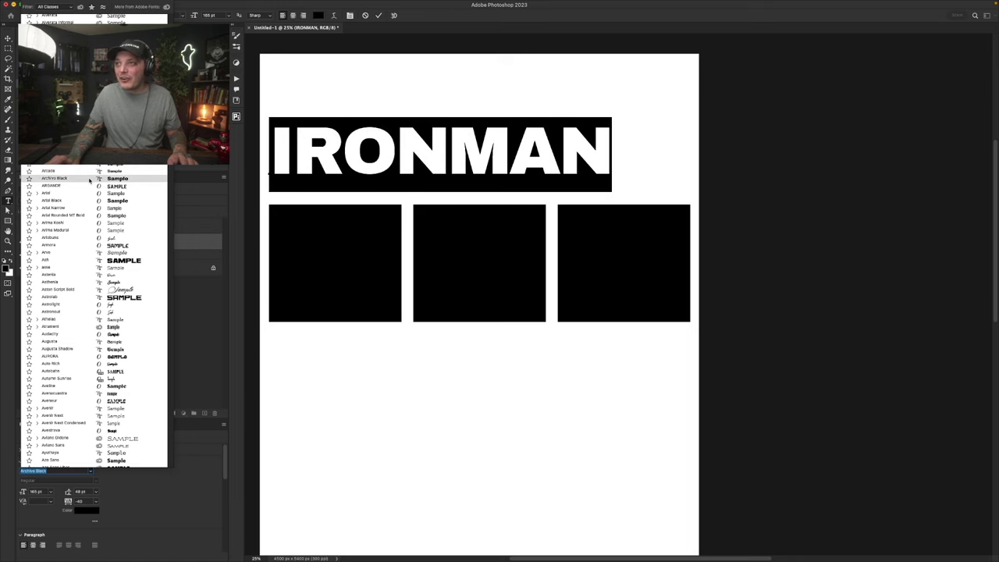
pyautogui.moveTo(351, 139); pyautogui.dragTo(358, 139)
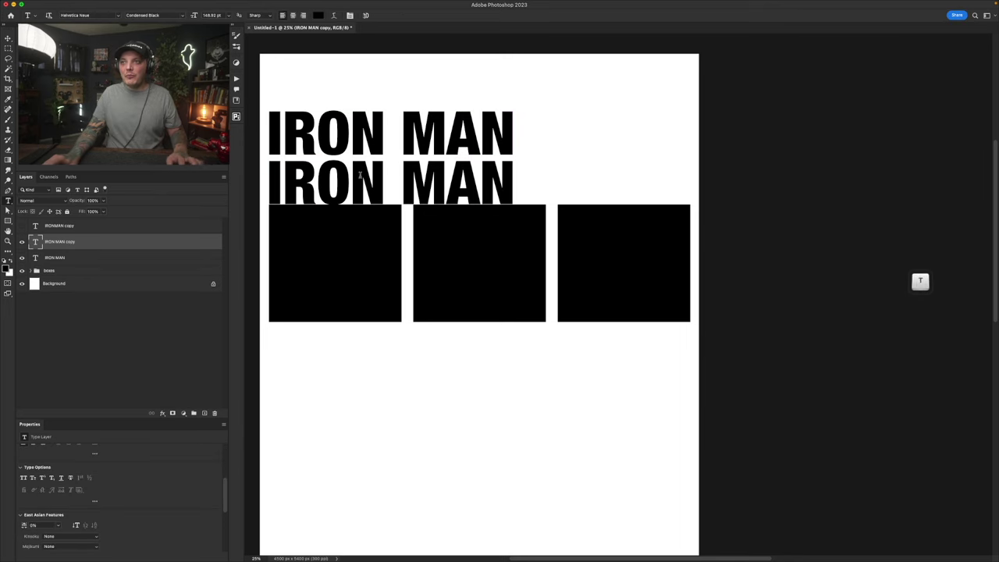
# Step: Replace the text of the lower IRON MAN copy with the quote “The Truth Is I Am Iron Man”
pyautogui.doubleClick(358, 176)
pyautogui.write('"')
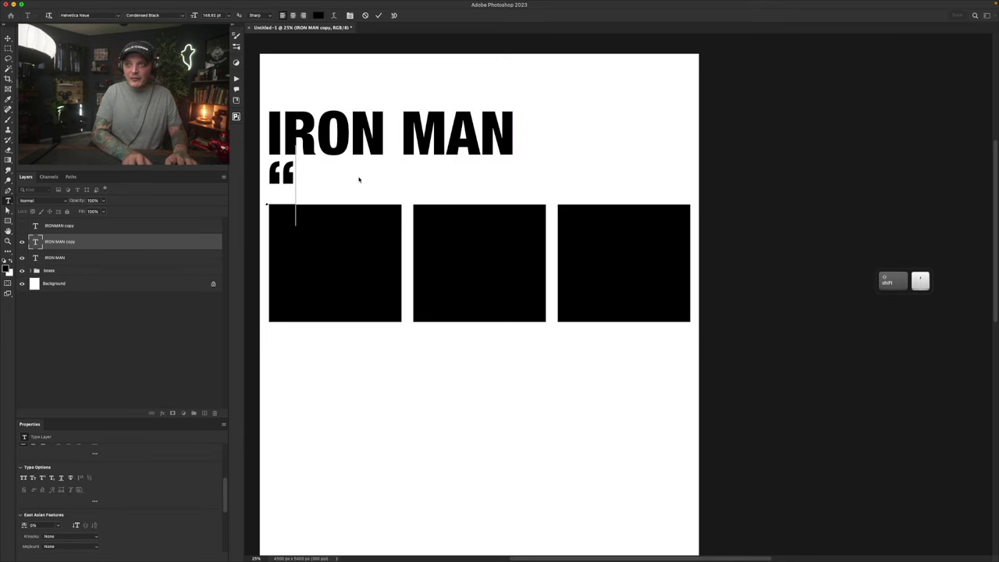
pyautogui.write('The Tru')
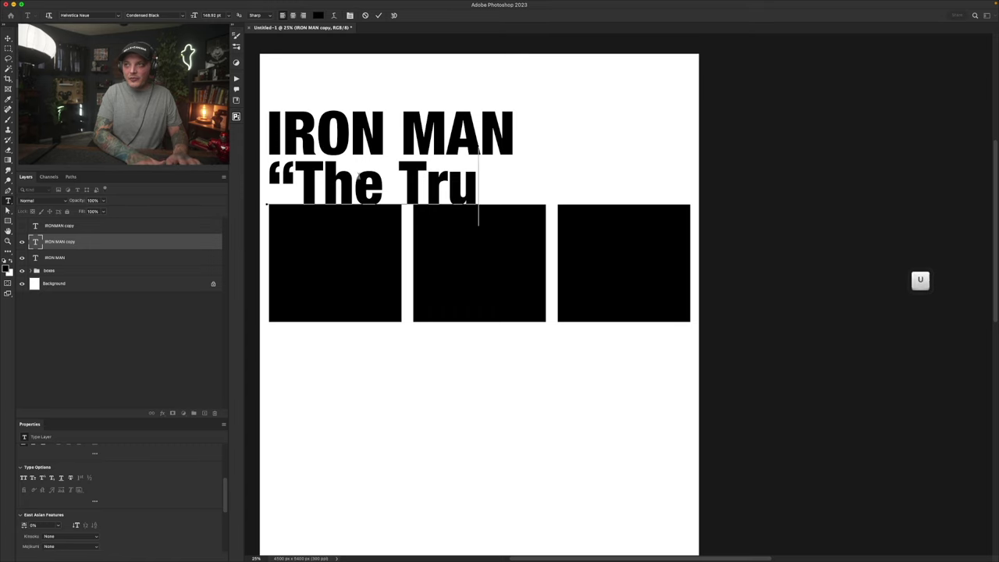
pyautogui.write('th Is I')
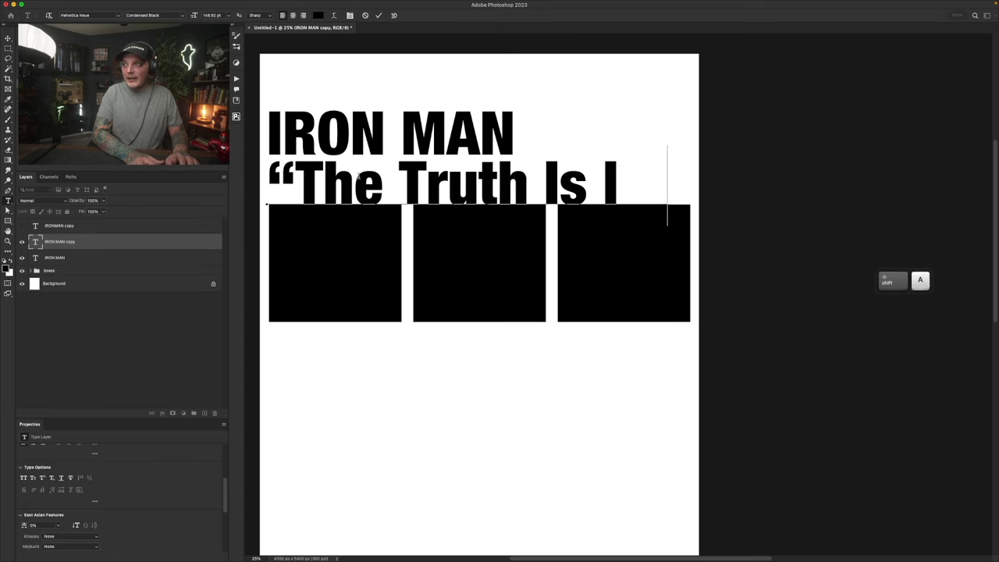
pyautogui.write(' Am Iron M')
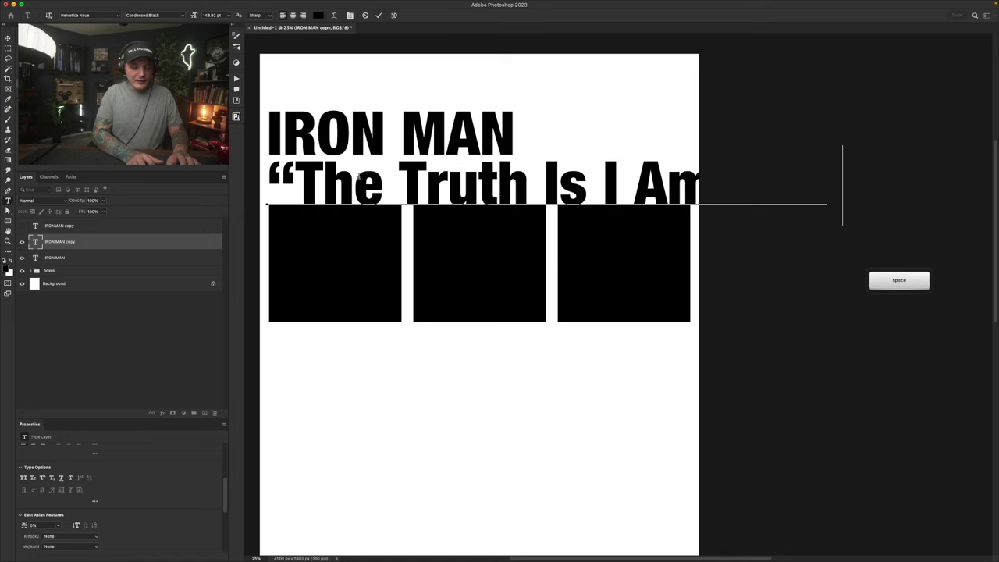
pyautogui.write('an')
# Step: Reduce the quote line's type size to fit the canvas and insert "...." after the word Is
pyautogui.press('super+a')
pyautogui.moveTo(194, 15); pyautogui.dragTo(142, 24)
pyautogui.click(388, 195)
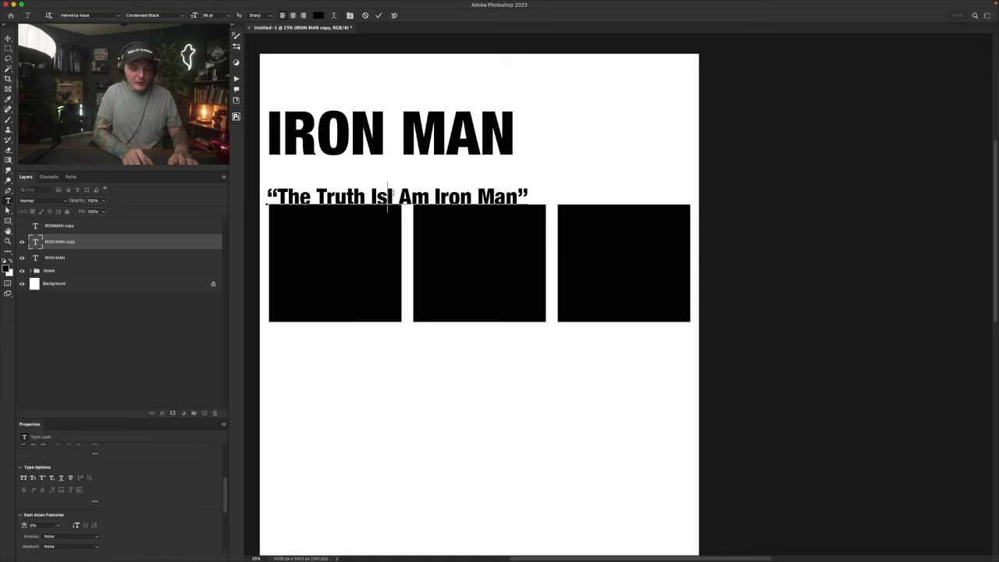
pyautogui.write('....')
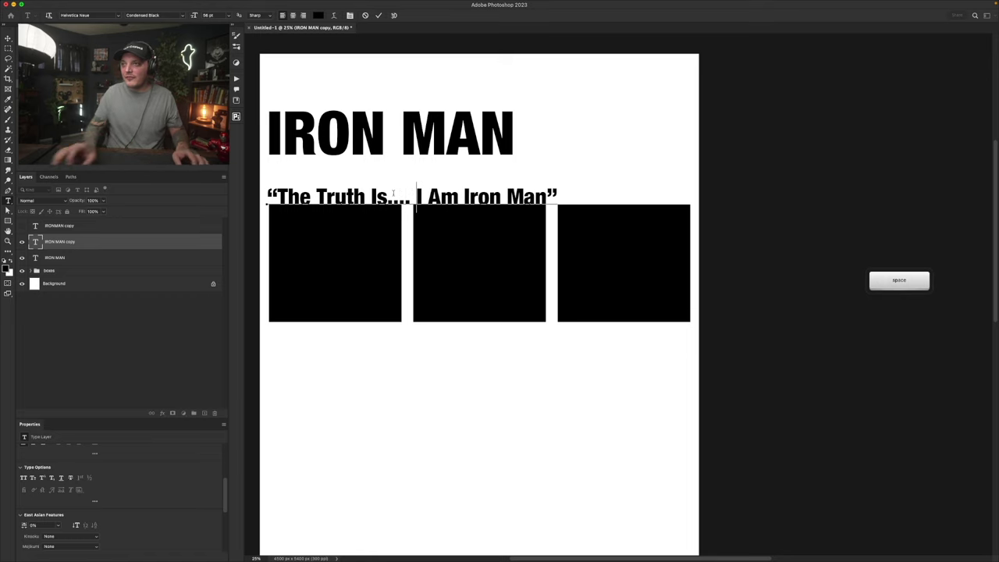
pyautogui.press('Return')
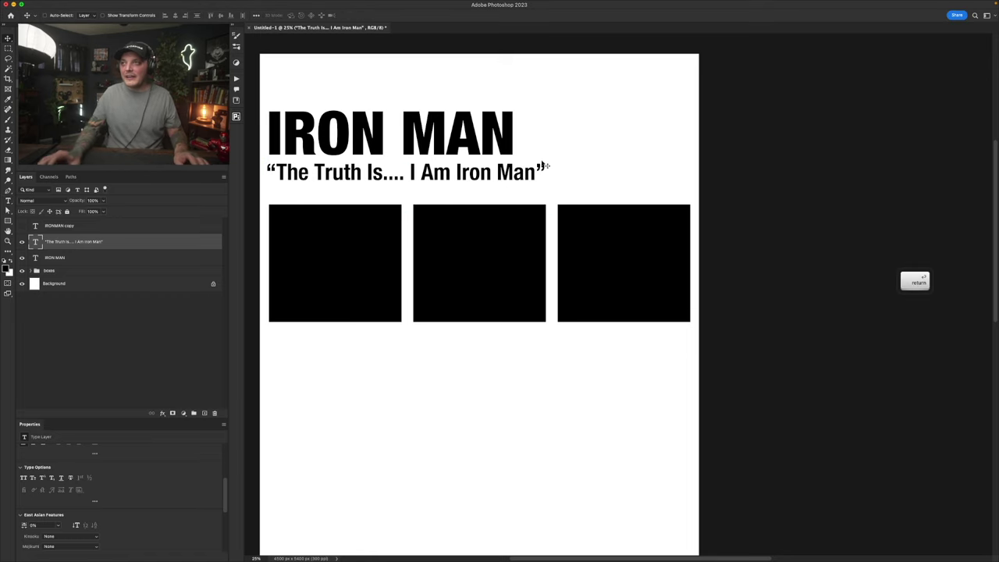
pyautogui.click(70, 230)
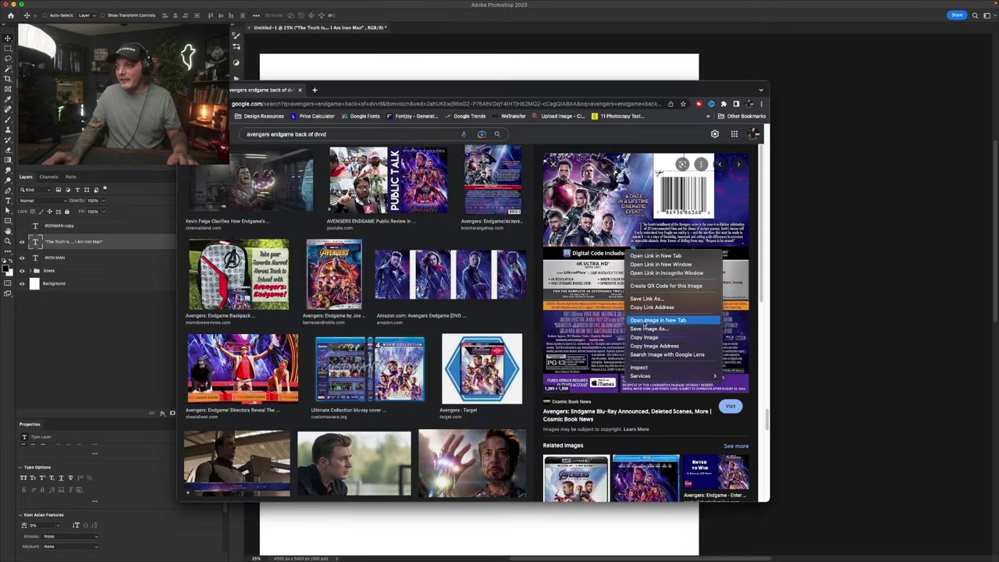
# Step: Copy the Avengers Endgame back-cover image from the browser, paste it into the Photoshop document and enlarge it to about 3493 by 4064 px
pyautogui.click(645, 337)
pyautogui.click(414, 513)
pyautogui.press('super+v')
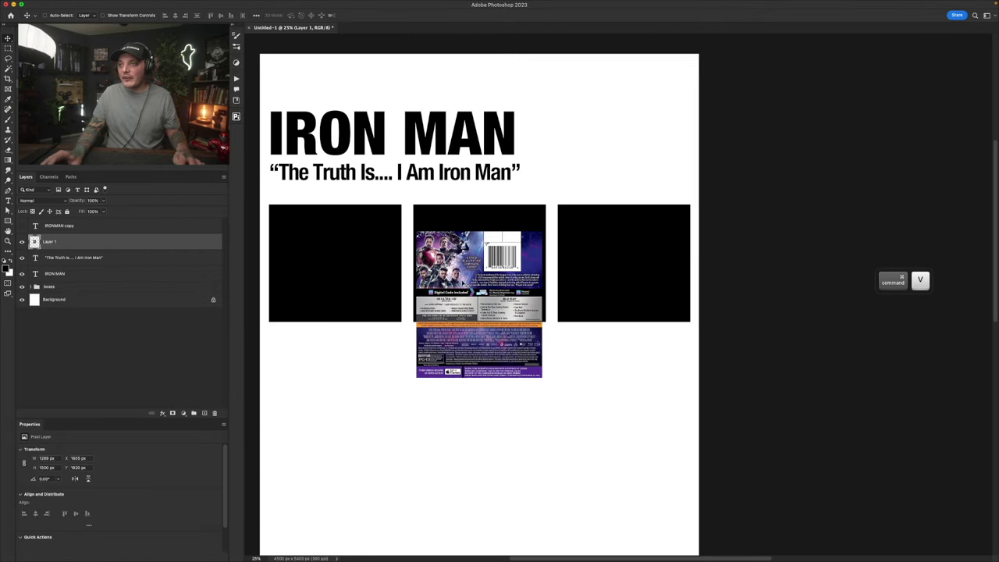
pyautogui.scroll(-2, 468, 312)
pyautogui.press('super+t')
pyautogui.moveTo(493, 170); pyautogui.dragTo(599, 45)
pyautogui.moveTo(465, 264); pyautogui.dragTo(542, 294)
pyautogui.press('Return')
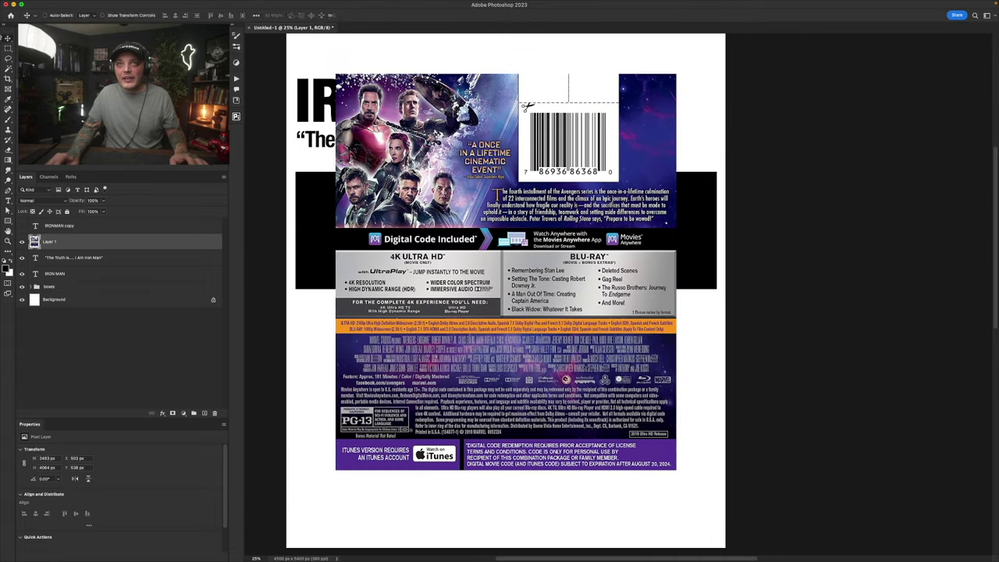
# Step: Cut the movie credits block out of the back cover, delete the rest and paste the block back in place
pyautogui.moveTo(344, 336); pyautogui.dragTo(661, 373)
pyautogui.press('super+x')
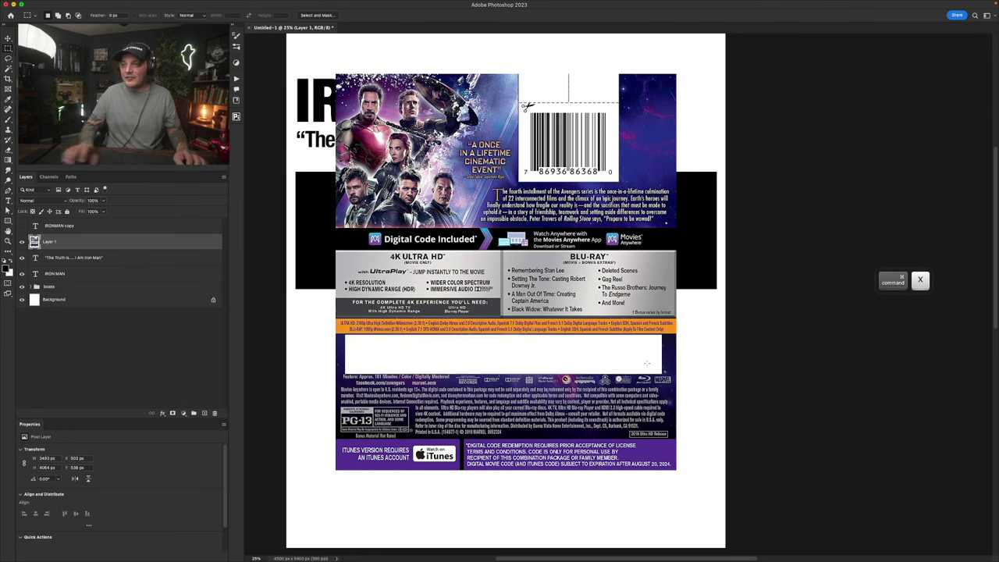
pyautogui.press('Delete')
pyautogui.press('shift+super+v')
# Step: Desaturate the credits block and increase its contrast with Levels, using a midtone value of 0.37
pyautogui.press('shift+super+u')
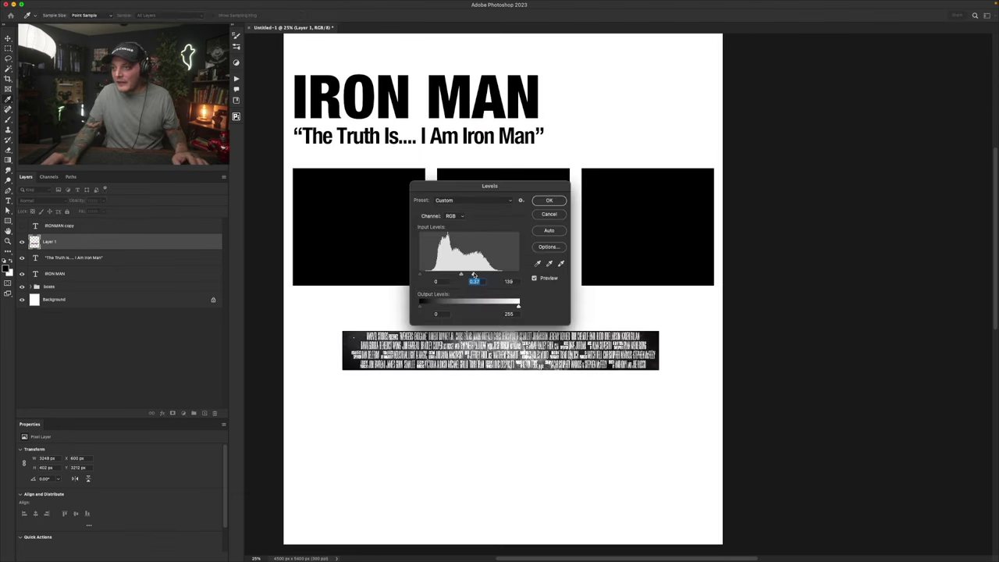
pyautogui.moveTo(474, 276); pyautogui.dragTo(418, 275)
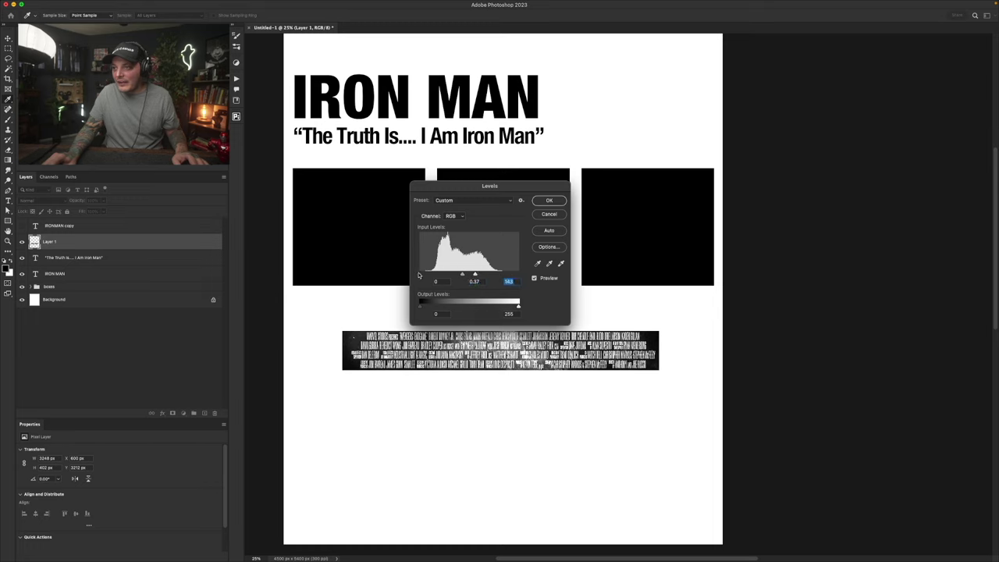
pyautogui.click(548, 200)
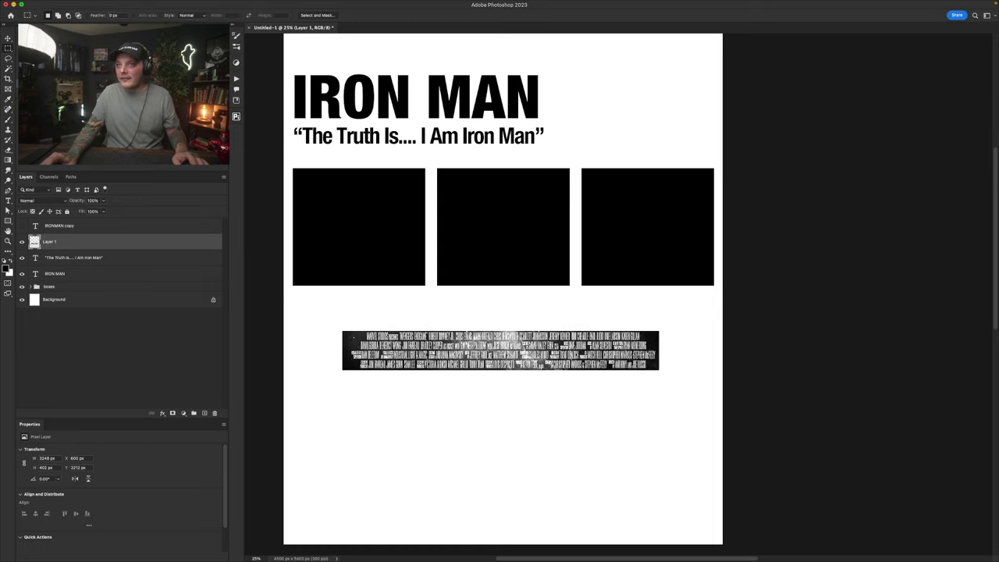
# Step: Hide the credits layer's dark background with the This Layer shadows range of Blend If, and convert the layer to a smart object
pyautogui.doubleClick(121, 245)
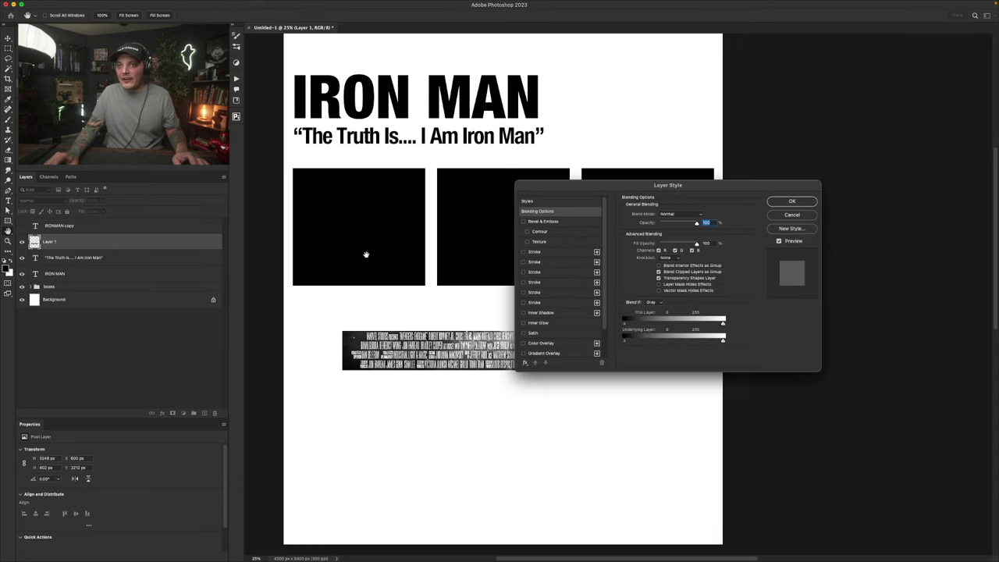
pyautogui.moveTo(606, 178); pyautogui.dragTo(350, 145)
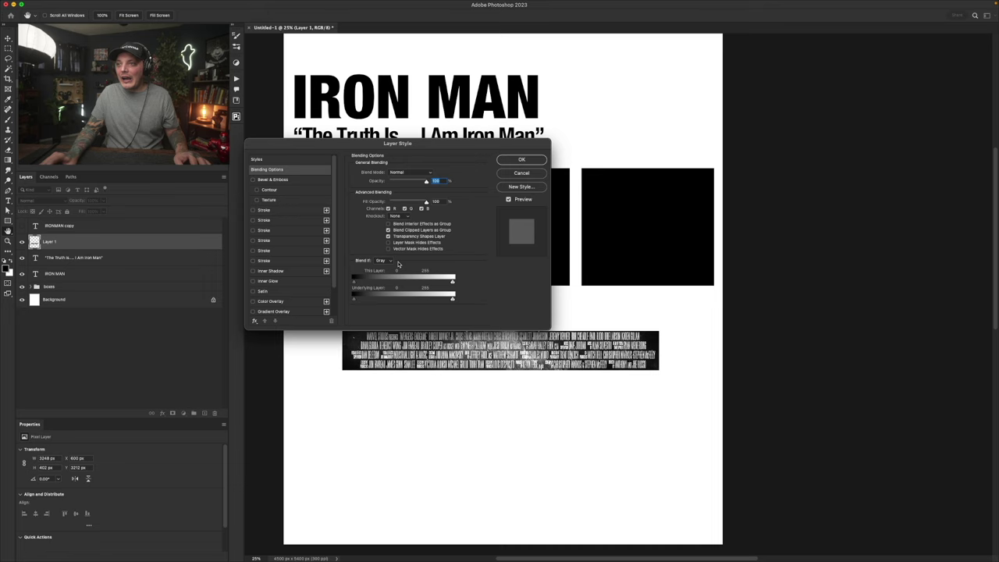
pyautogui.moveTo(352, 281); pyautogui.dragTo(395, 283)
pyautogui.press('alt')
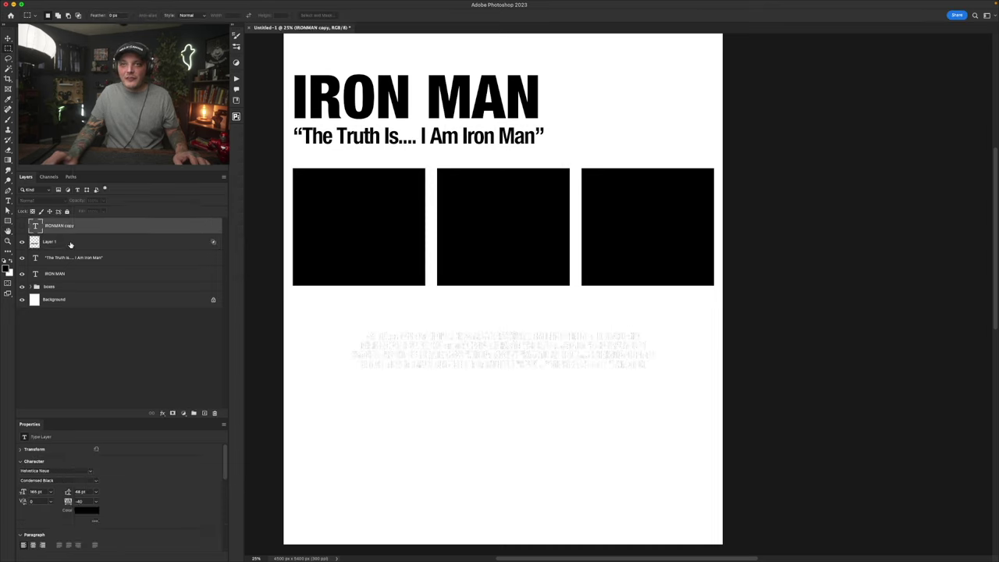
pyautogui.rightClick(72, 243)
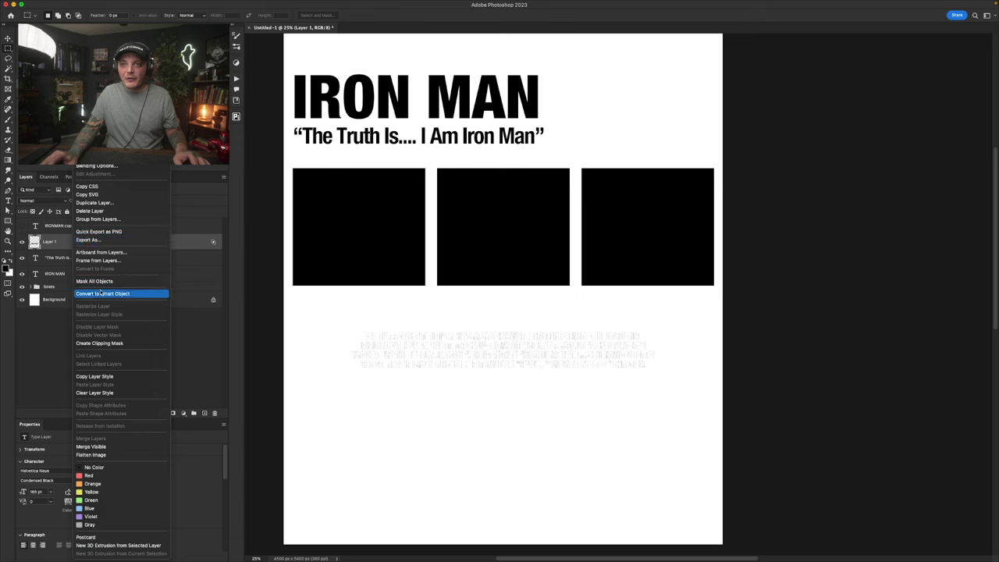
pyautogui.click(102, 294)
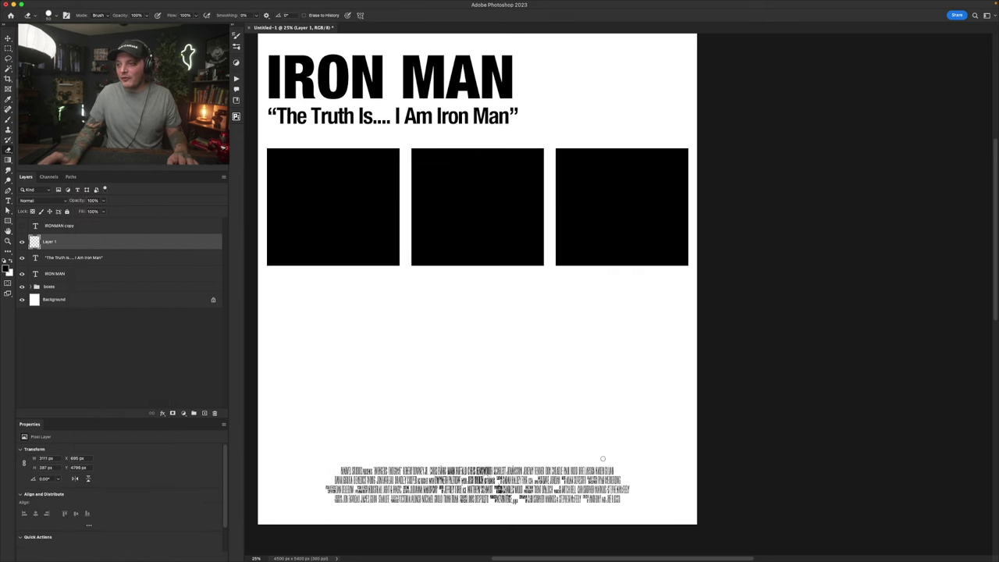
# Step: Draw a black rectangle about 4316 by 1824 px between the three boxes and the credits, matching the full width of the box row
pyautogui.press('v')
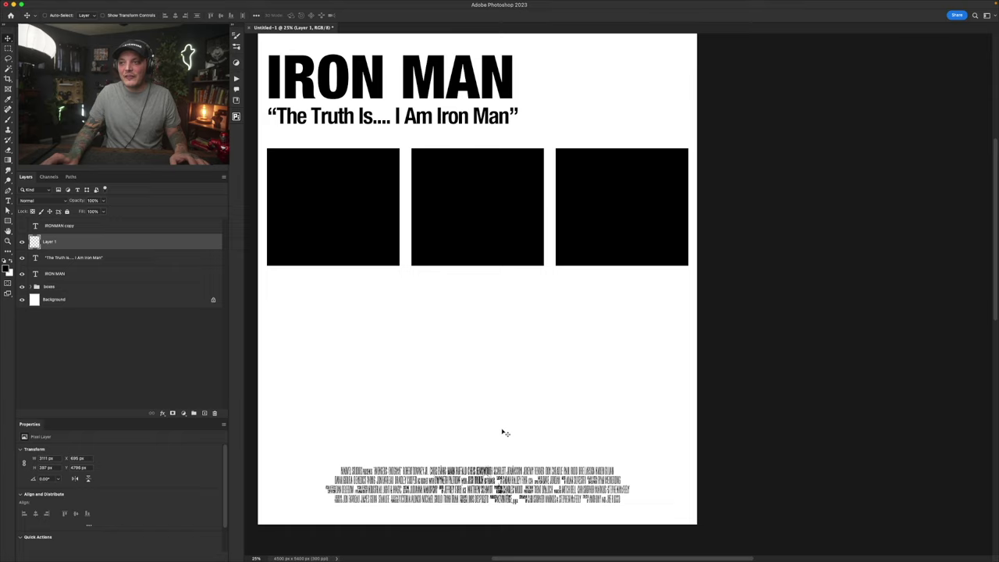
pyautogui.moveTo(548, 334); pyautogui.dragTo(503, 380)
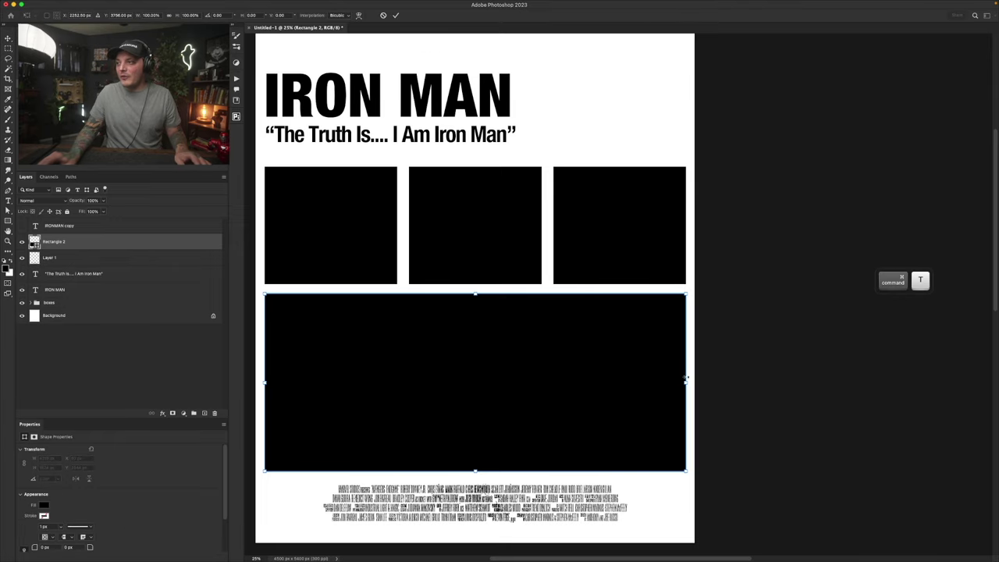
pyautogui.moveTo(685, 374)
pyautogui.mouseDown()
pyautogui.moveTo(676, 368)
pyautogui.moveTo(686, 373)
pyautogui.mouseUp()
pyautogui.moveTo(264, 382); pyautogui.dragTo(264, 383)
pyautogui.press('Return')
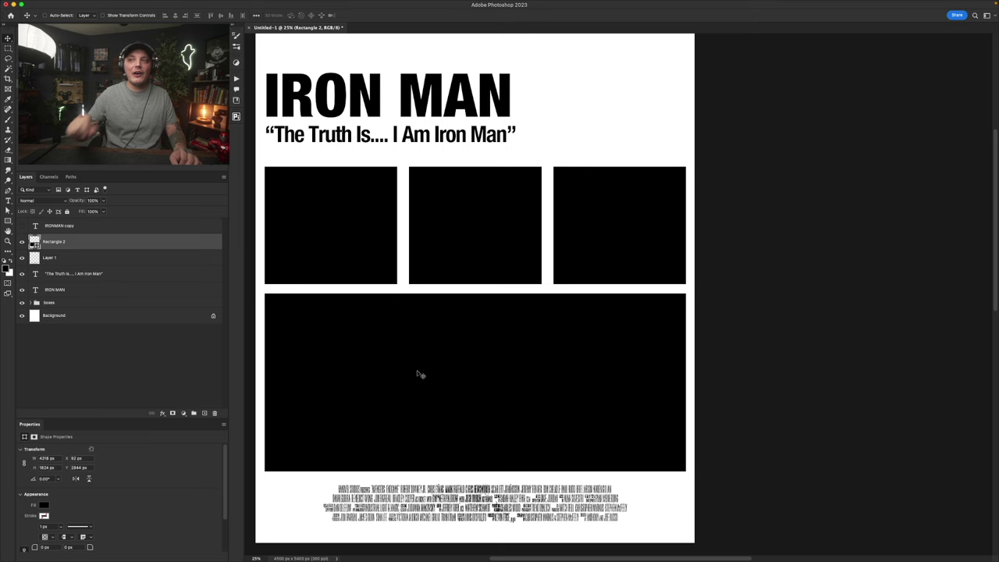
# Step: Add a text line above the title reading “Robert Downey Jr. as Tony Stark” at 32 pt
pyautogui.press('space')
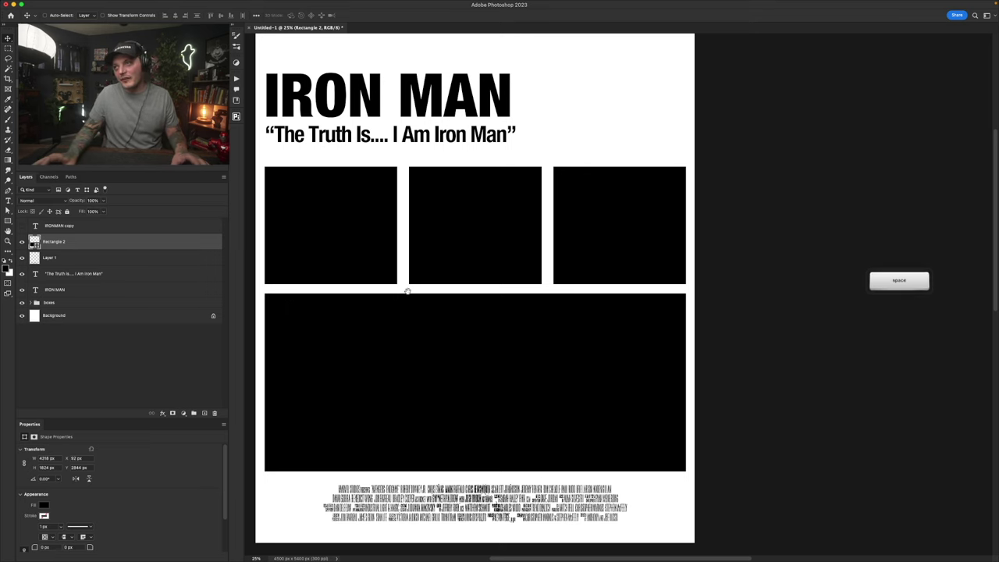
pyautogui.moveTo(408, 287); pyautogui.dragTo(407, 293)
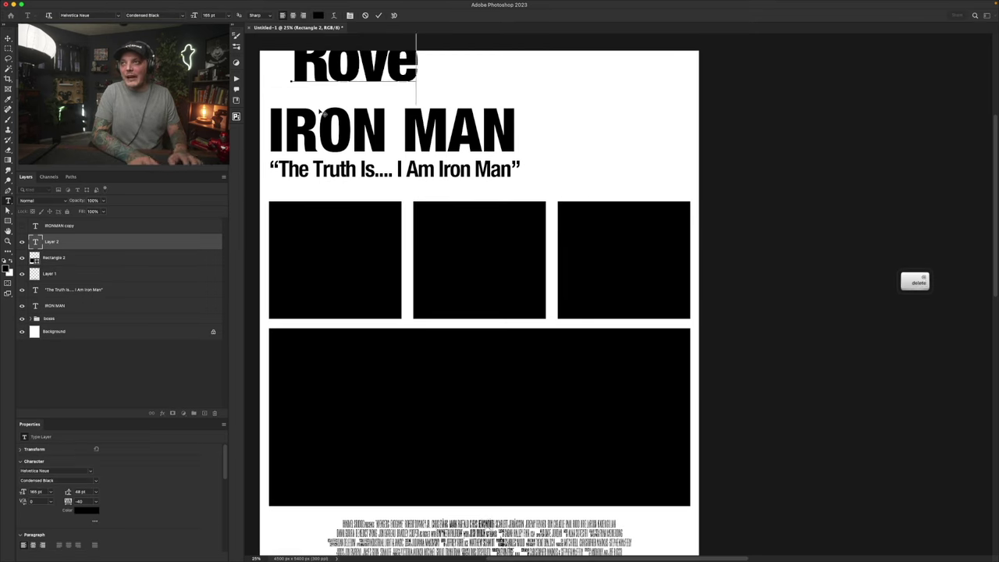
pyautogui.press('BackSpace')
pyautogui.press('BackSpace')
pyautogui.write('bert Dow')
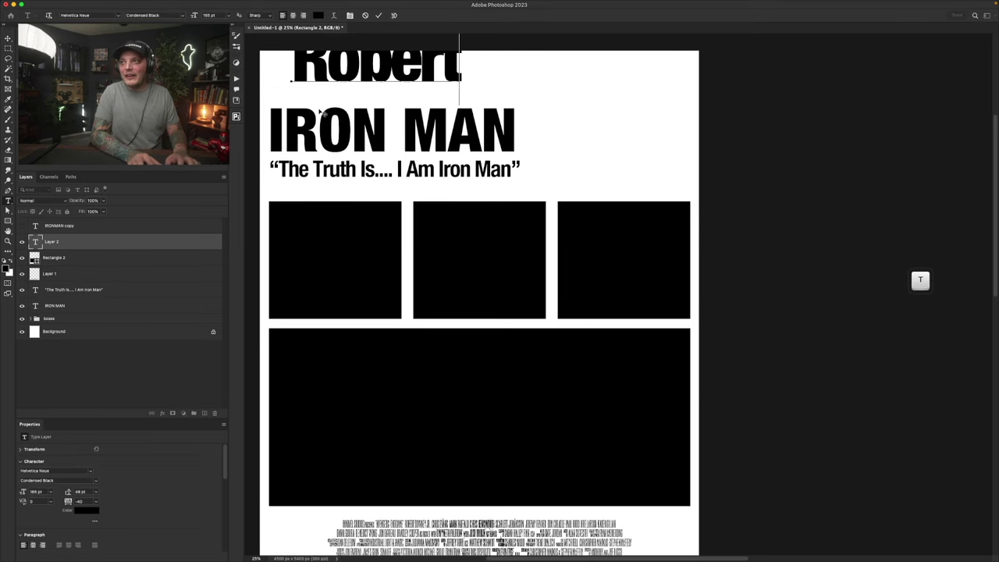
pyautogui.write('ney Jr')
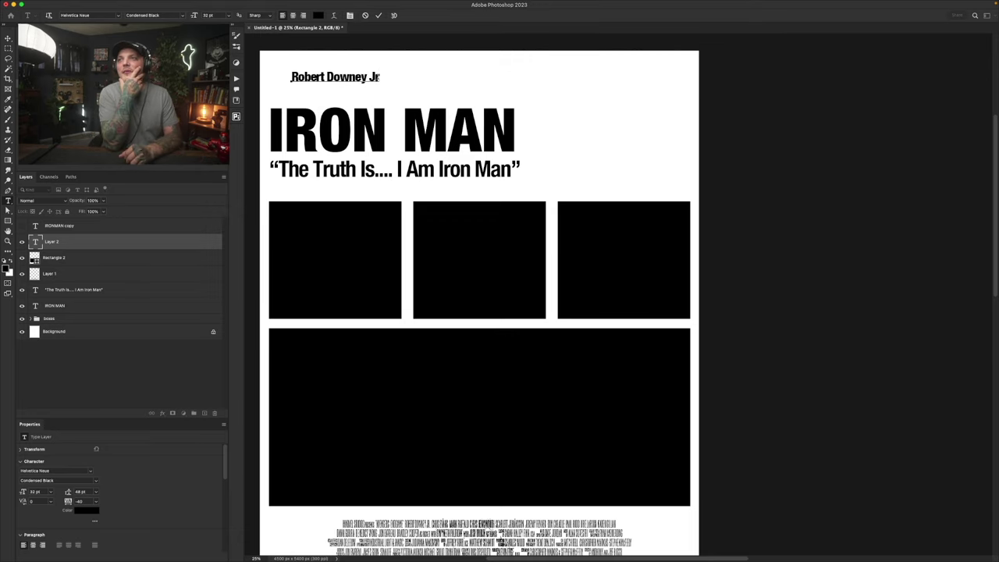
pyautogui.write('as')
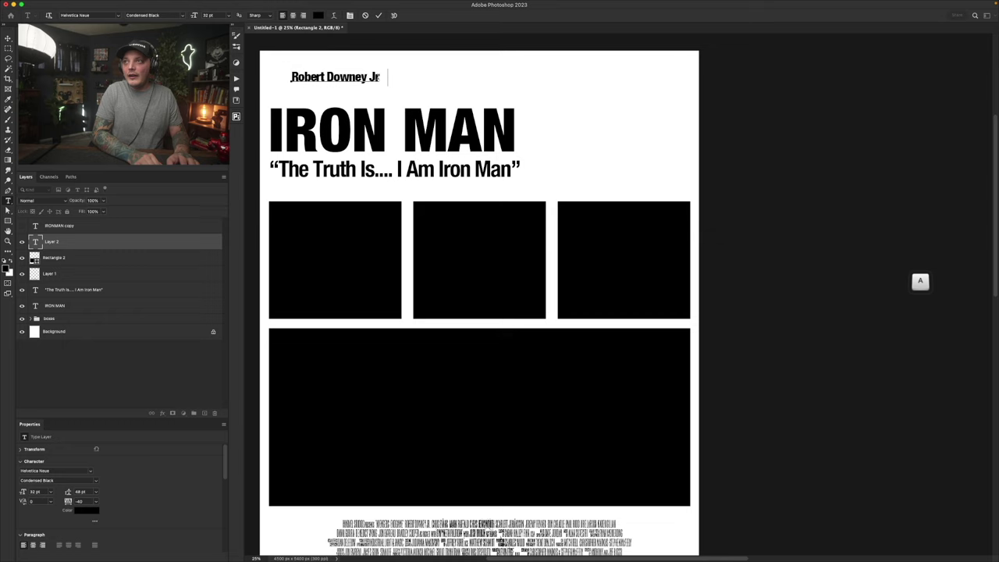
pyautogui.write(' Tony Stark')
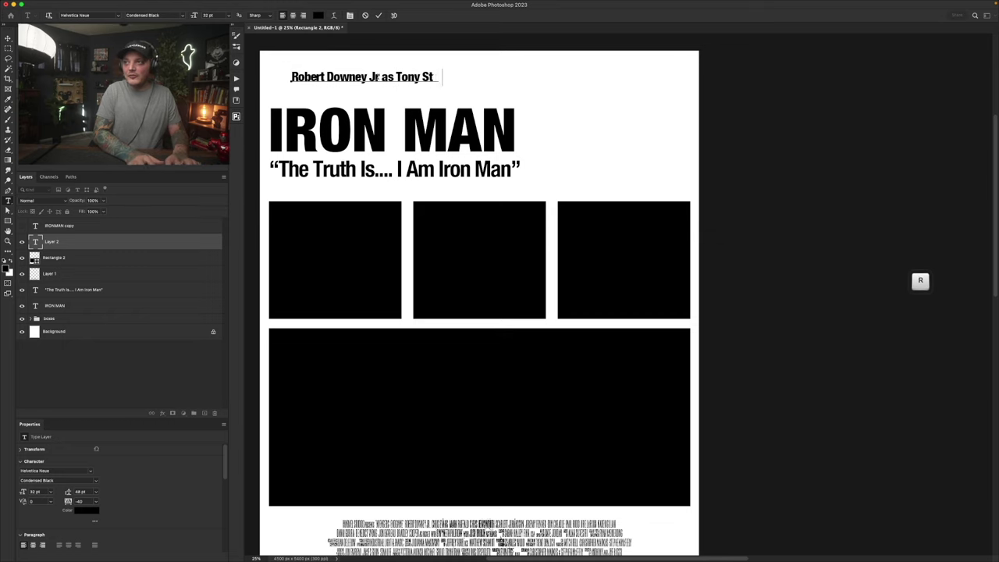
# Step: Set the actor line to Helvetica Neue Bold, reduce it to about 21.87 pt and place it just above the title, aligned with its left edge
pyautogui.press('super+a')
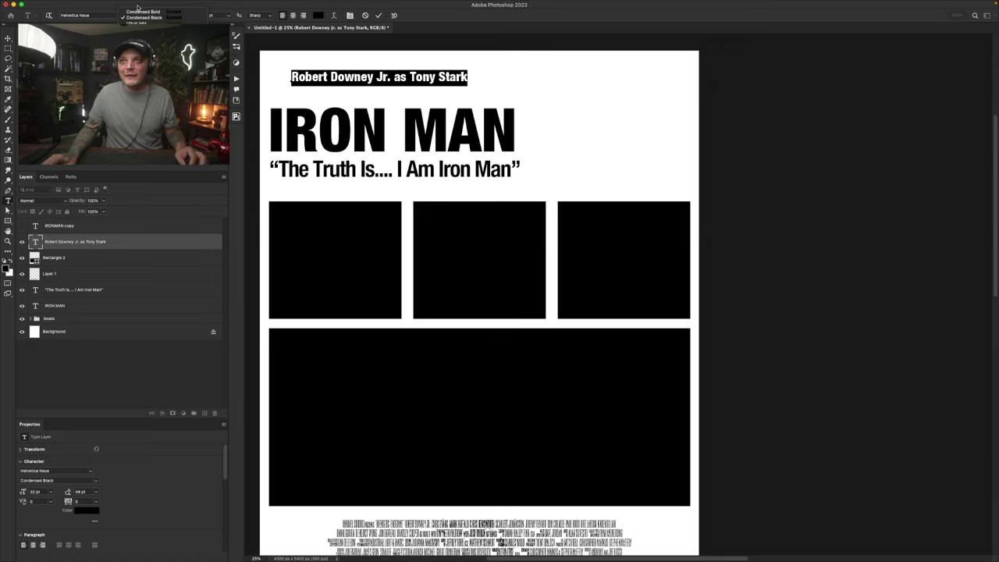
pyautogui.click(137, 59)
pyautogui.tripleClick(359, 77)
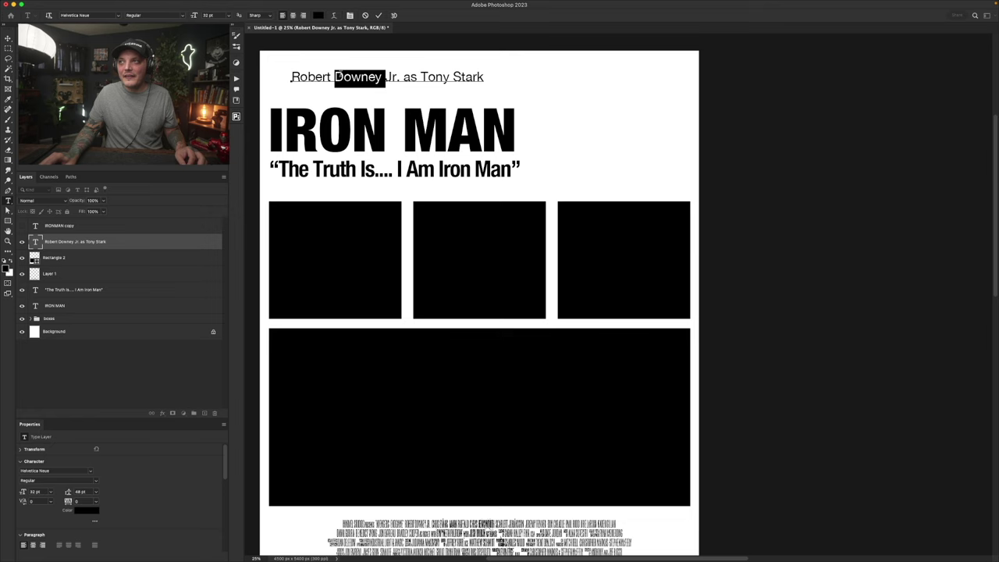
pyautogui.click(138, 82)
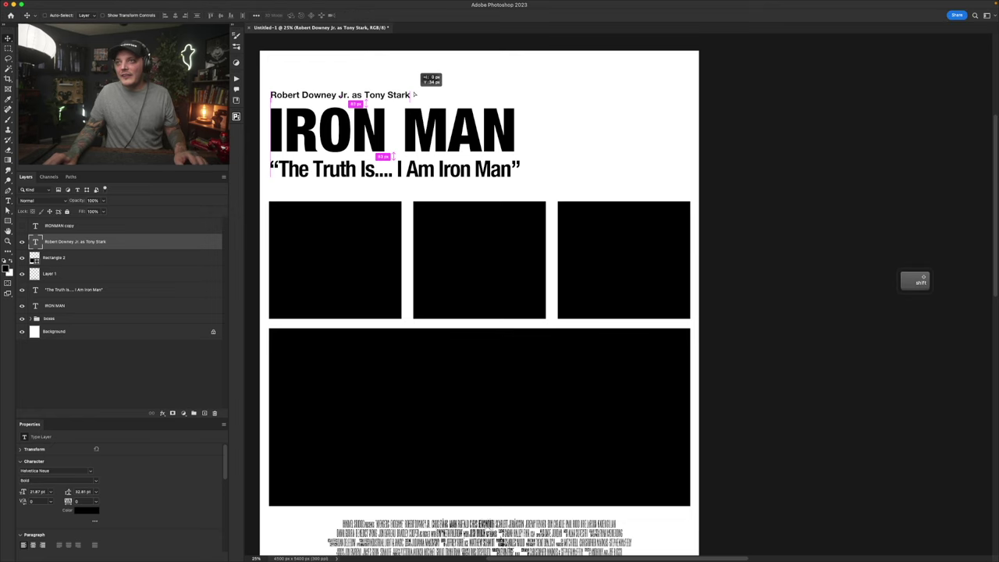
pyautogui.moveTo(414, 92); pyautogui.dragTo(414, 95)
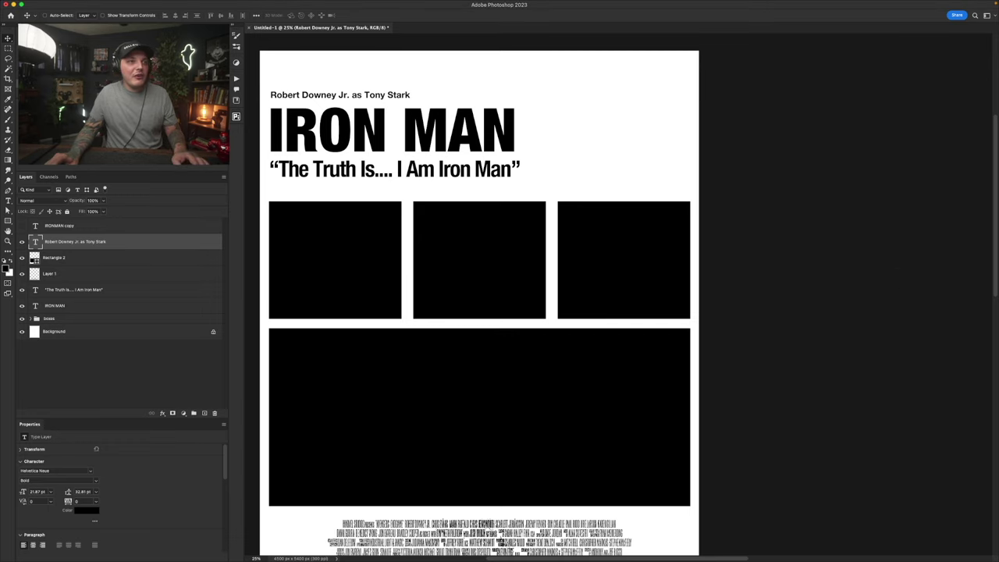
# Step: Paste the Marvel logo, scale it to about 763 by 319 px and place it in the canvas's upper-right corner, flush with the boxes' right edge
pyautogui.press('super+v')
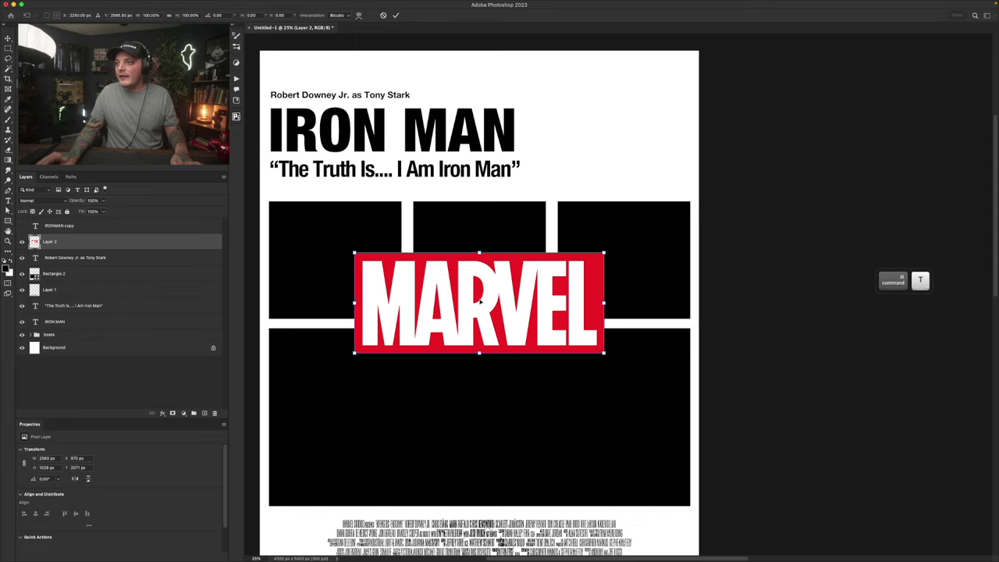
pyautogui.press('super+t')
pyautogui.moveTo(488, 301); pyautogui.dragTo(575, 117)
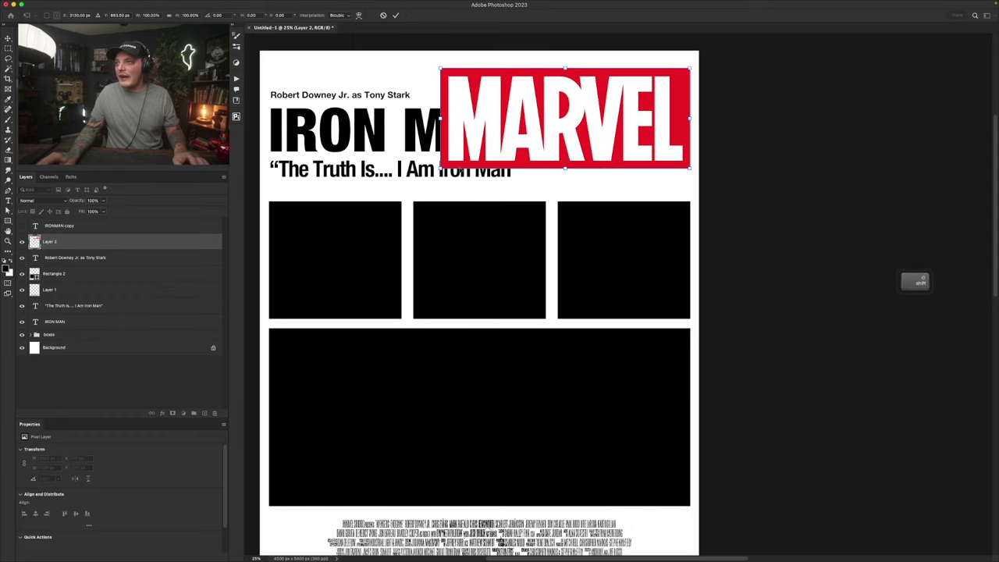
pyautogui.moveTo(440, 168); pyautogui.dragTo(613, 99)
pyautogui.press('Return')
pyautogui.moveTo(665, 82); pyautogui.dragTo(667, 105)
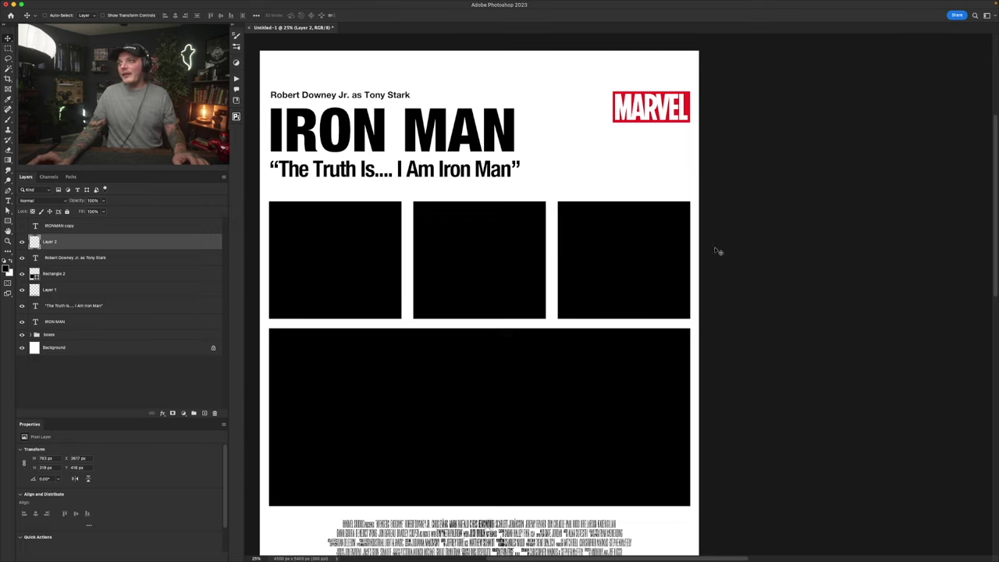
pyautogui.moveTo(648, 100); pyautogui.dragTo(647, 100)
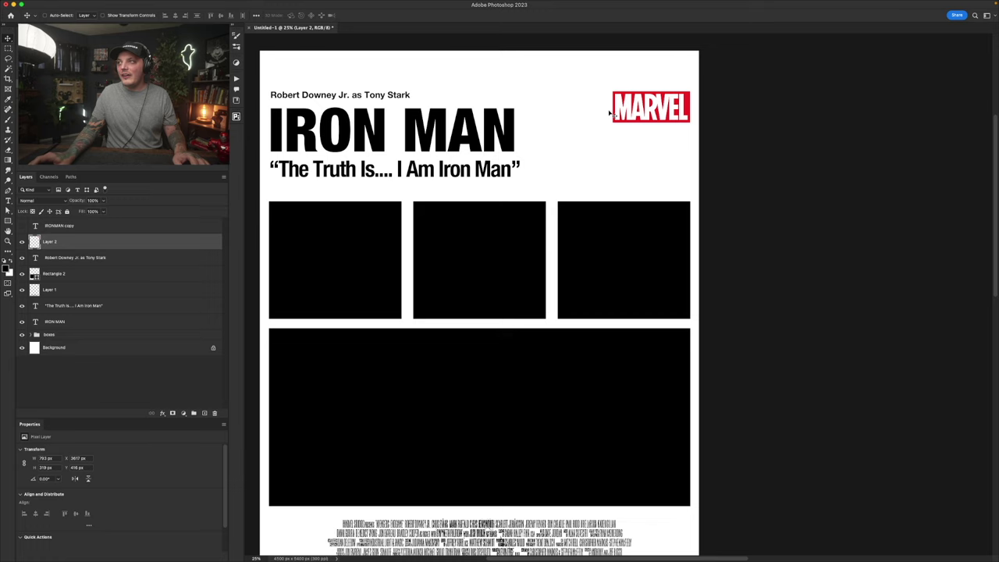
# Step: Knock the white lettering out of the Marvel logo with the Magic Wand and apply a black 000000 Color Overlay
pyautogui.press('w')
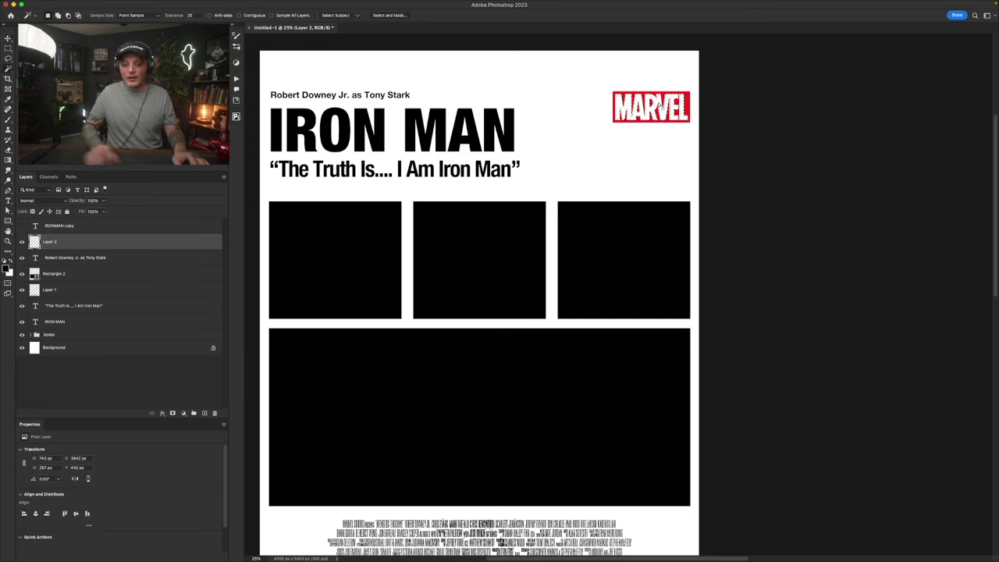
pyautogui.press('super+d')
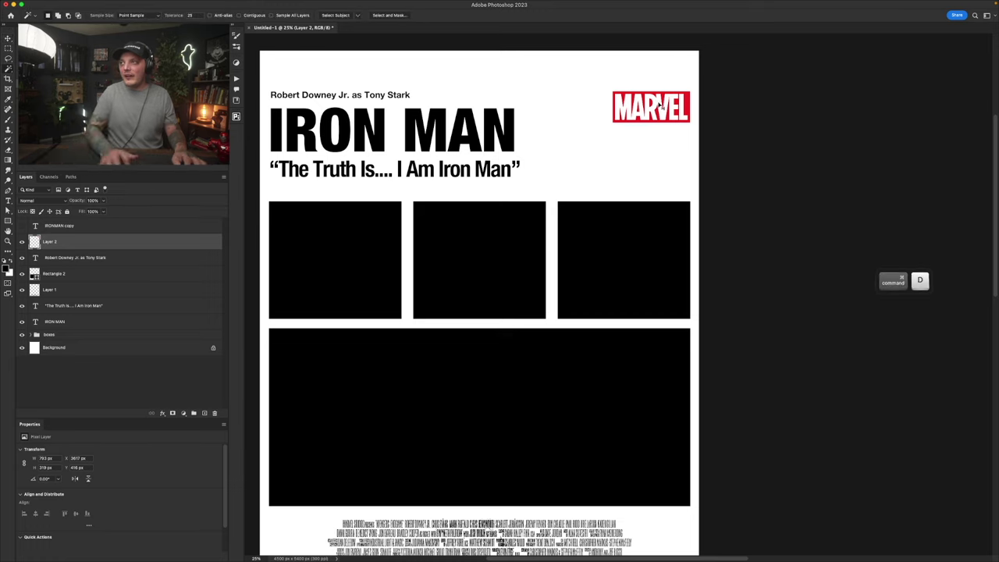
pyautogui.click(162, 413)
pyautogui.click(177, 475)
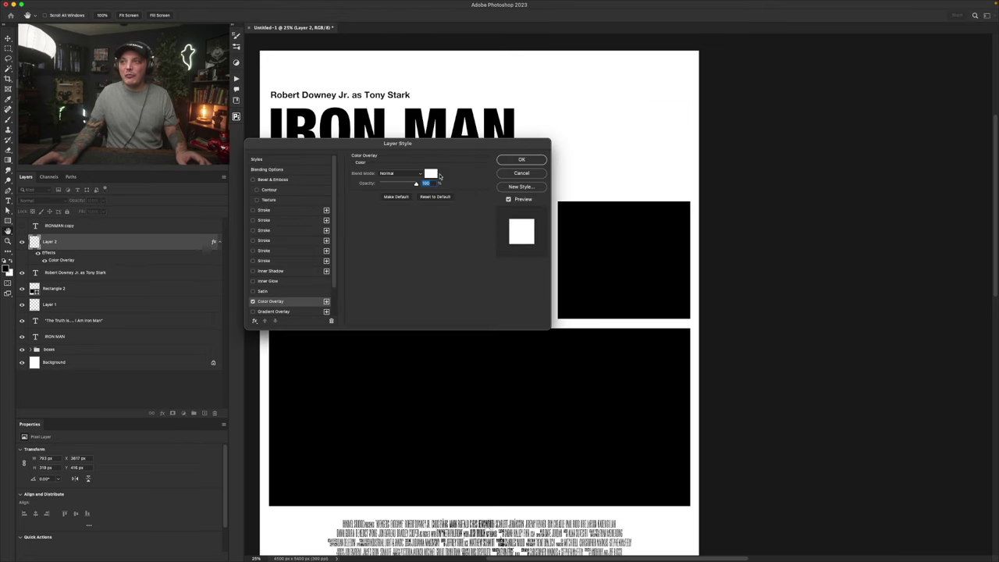
pyautogui.click(431, 174)
pyautogui.write('000000')
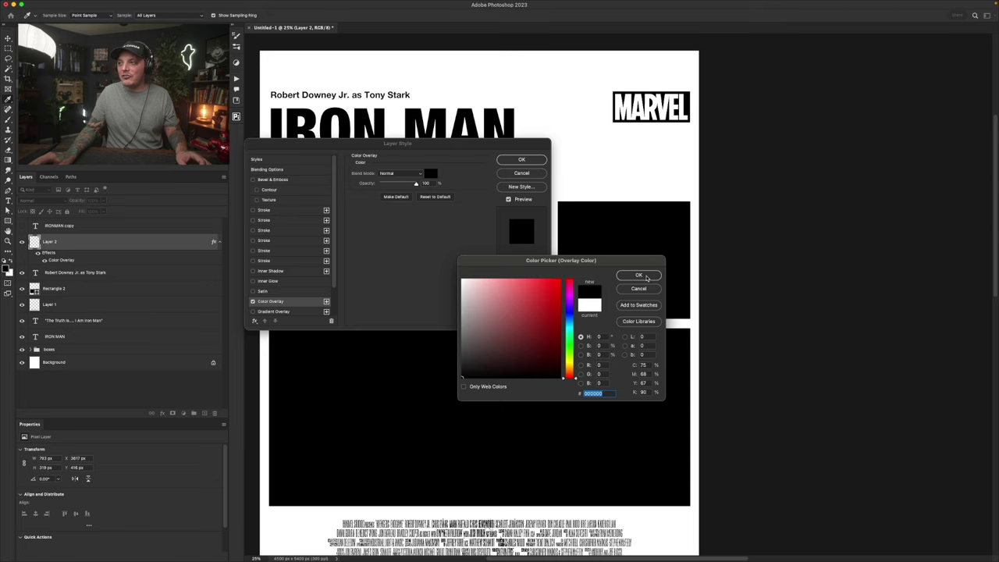
pyautogui.click(646, 278)
pyautogui.click(540, 160)
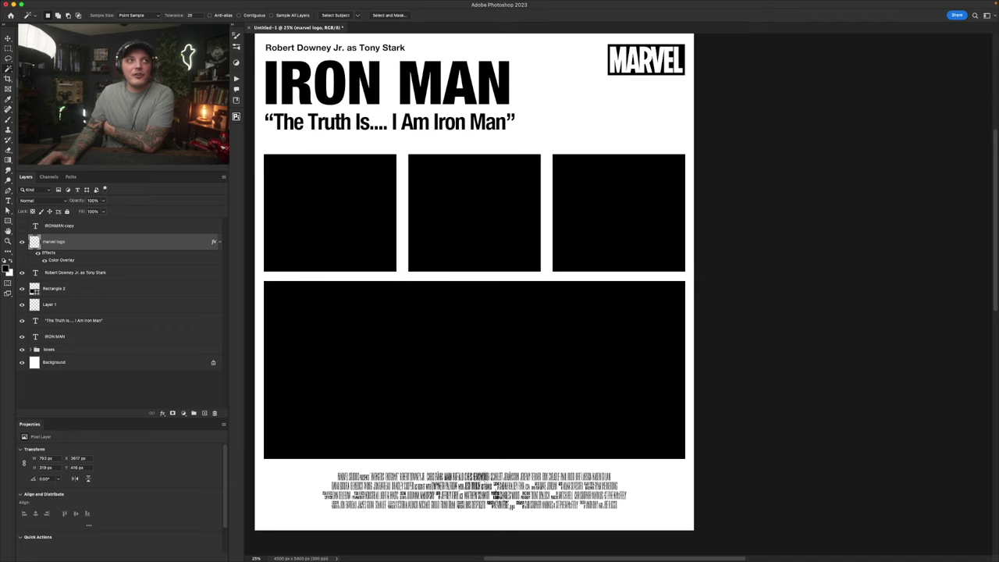
# Step: Switch to Chrome, search Google Images for “ironman snap”, and find and copy the dark Endgame still of Tony Stark raising the gauntlet
pyautogui.press('super+Tab')
pyautogui.moveTo(466, 90); pyautogui.dragTo(412, 99)
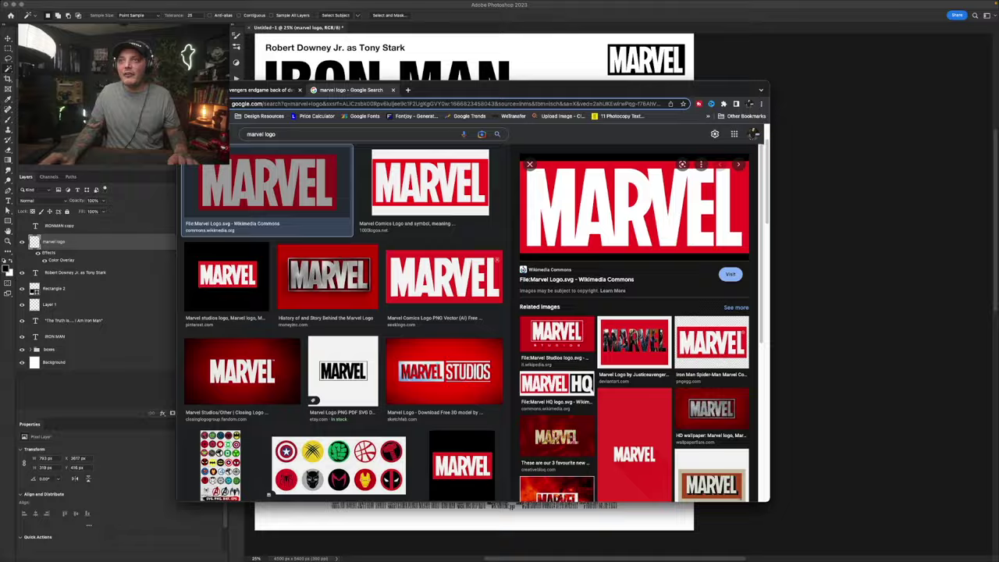
pyautogui.click(200, 90)
pyautogui.click(156, 54)
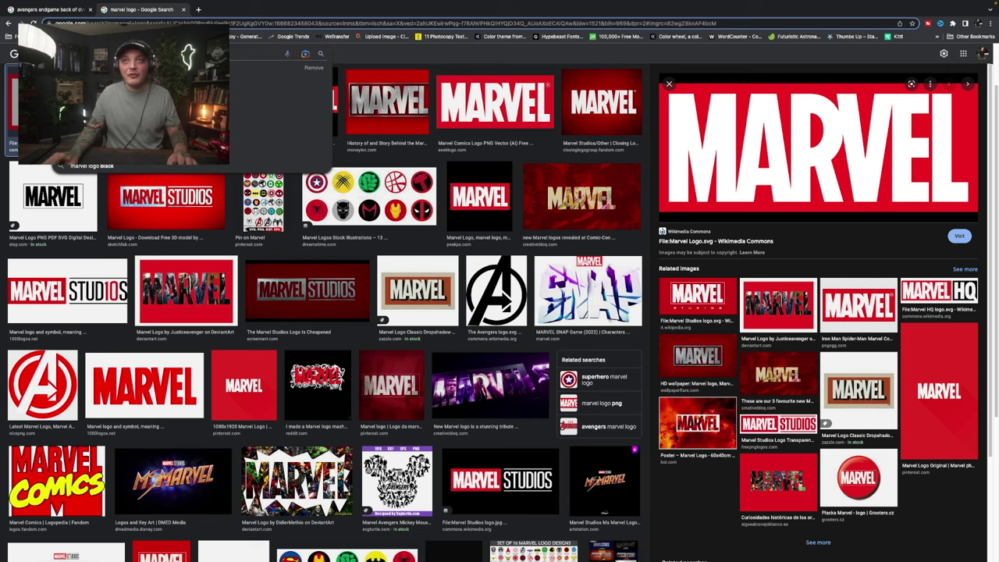
pyautogui.click(28, 54)
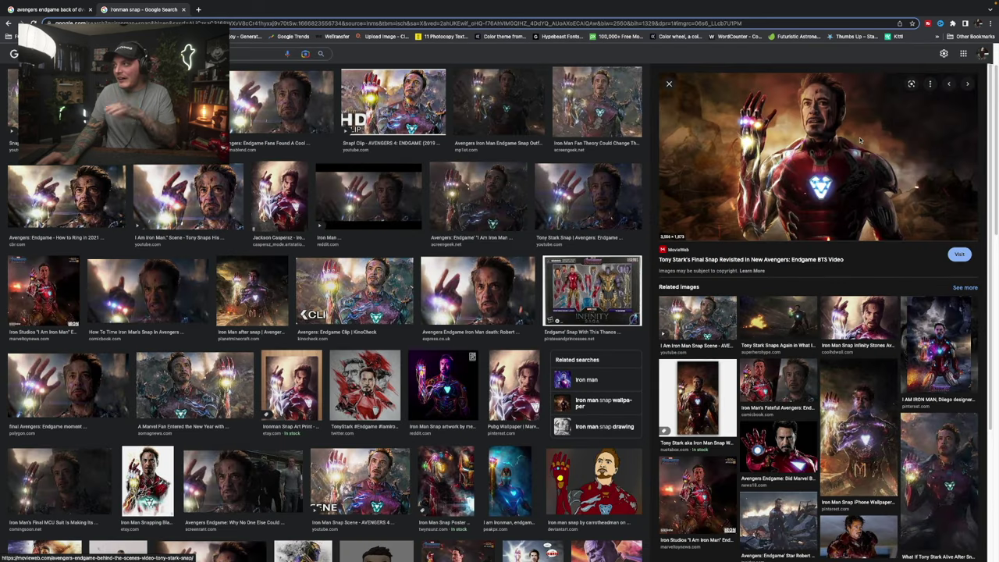
pyautogui.scroll(-2, 858, 137)
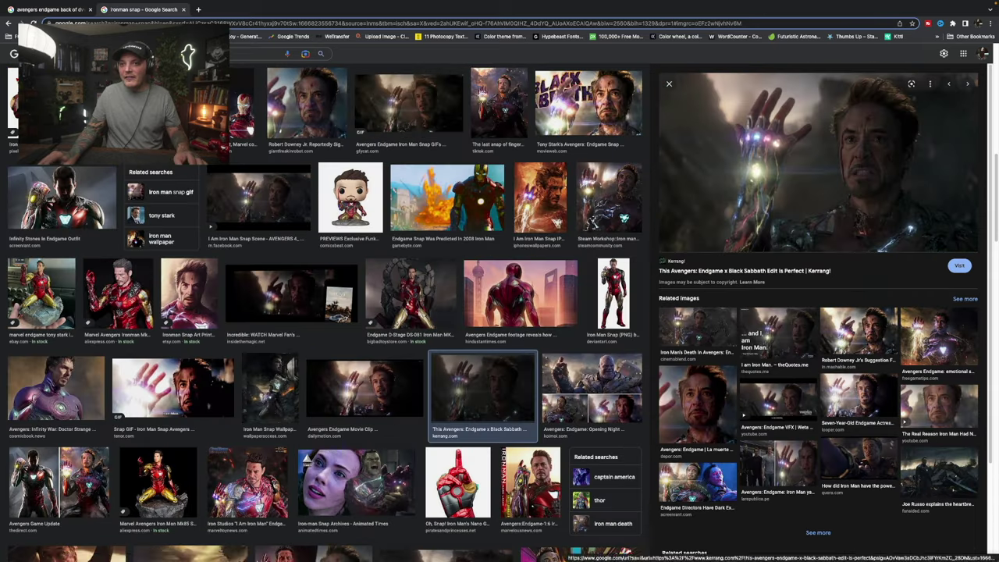
# Step: Return to Photoshop, paste the gauntlet still and scale it to about 4317 by 2427 px over the large lower box
pyautogui.moveTo(239, 539)
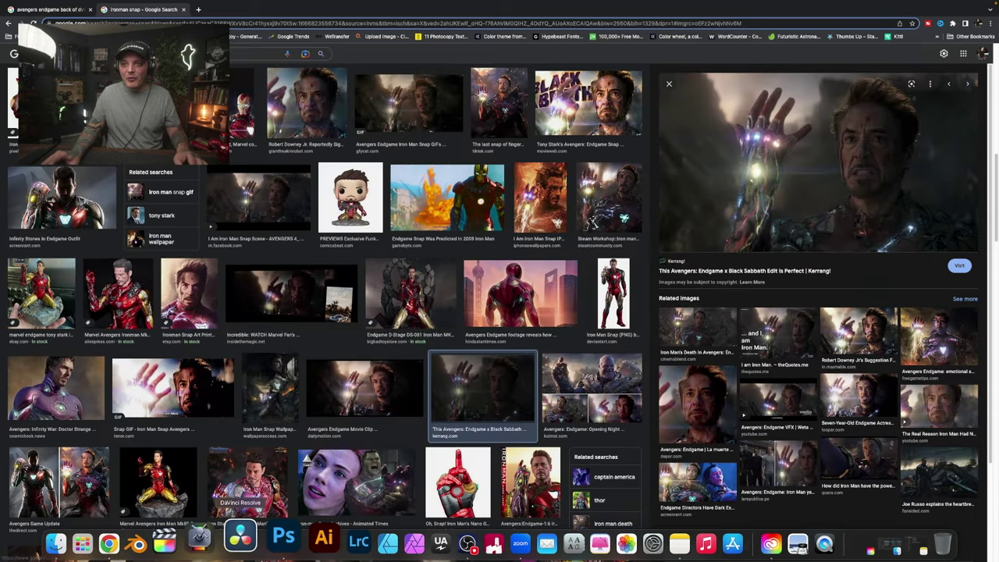
pyautogui.click(284, 538)
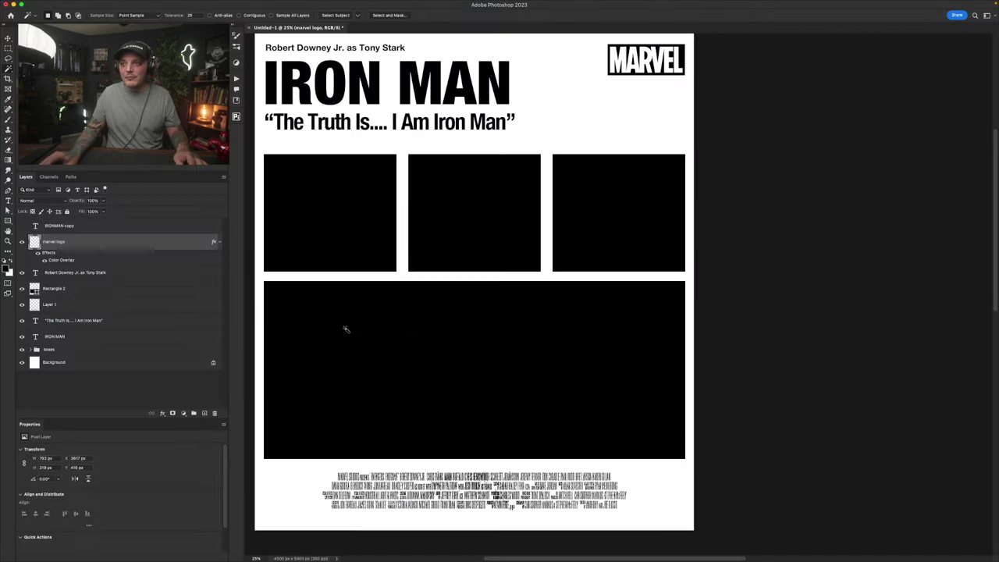
pyautogui.press('super+v')
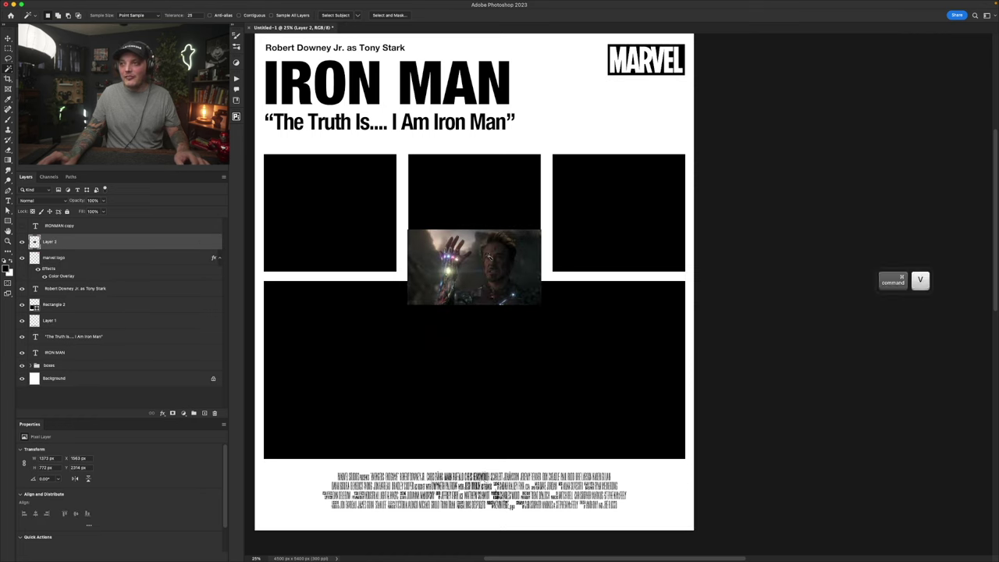
pyautogui.press('super+t')
pyautogui.moveTo(407, 229); pyautogui.dragTo(258, 160)
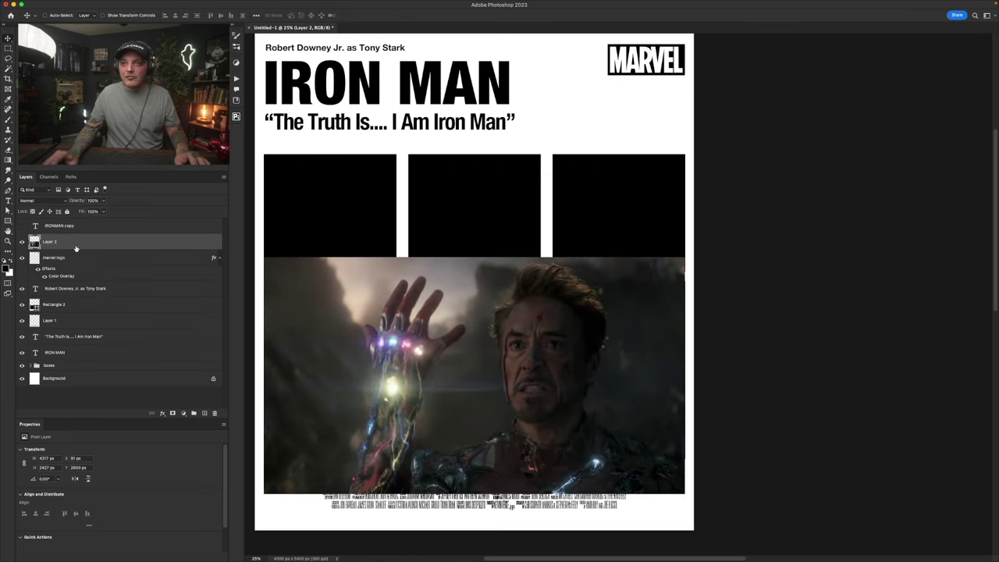
# Step: Move the gauntlet still's layer directly above the large rectangle and clip it to that box
pyautogui.moveTo(76, 248); pyautogui.dragTo(70, 296)
pyautogui.keyDown('alt'); pyautogui.click(70, 295); pyautogui.keyUp('alt')
pyautogui.click(22, 305)
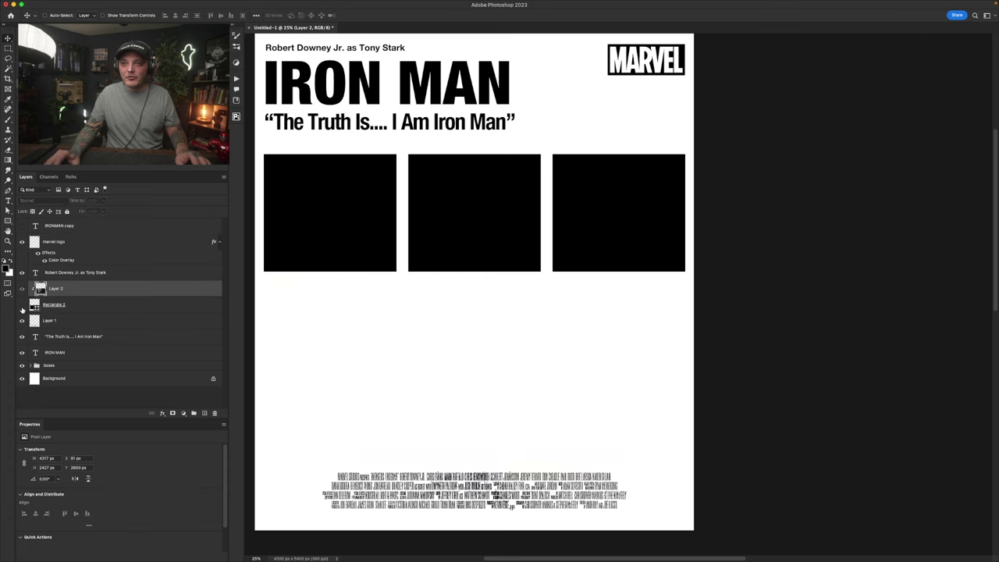
pyautogui.click(22, 304)
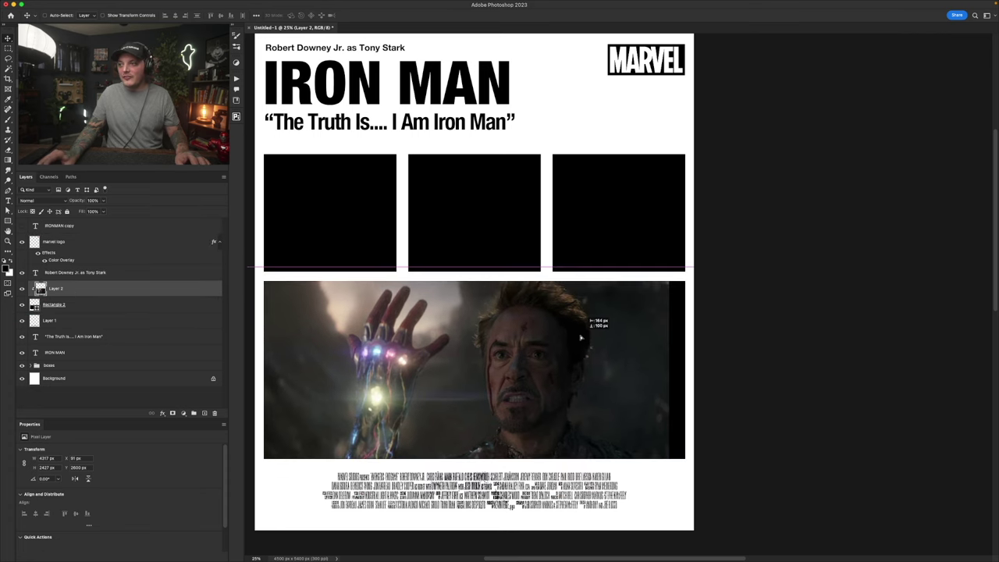
# Step: Paste the image of Iron Man flying over the clouds and move its layer into the boxes group
pyautogui.press('super+v')
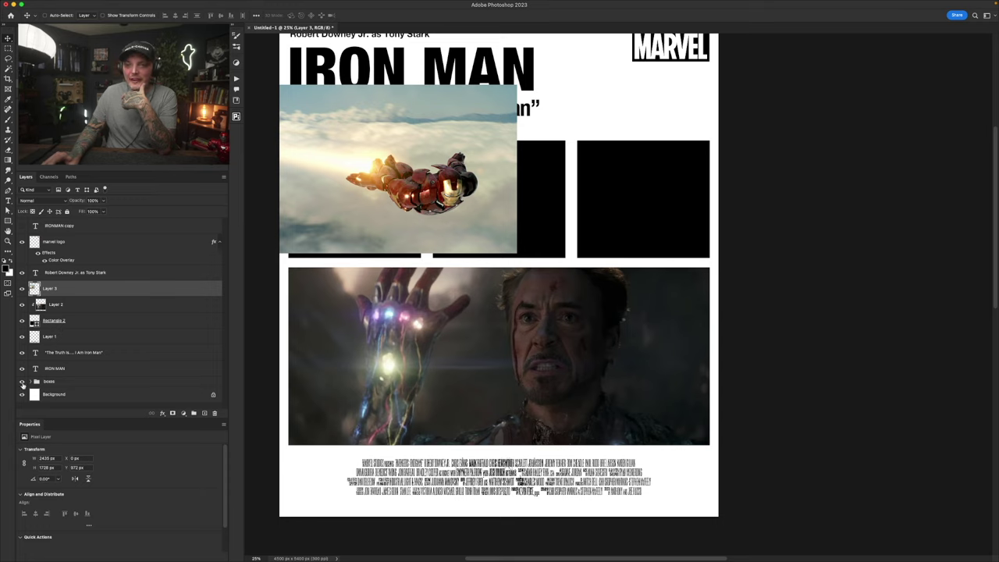
pyautogui.click(31, 381)
pyautogui.moveTo(57, 290); pyautogui.dragTo(29, 380)
pyautogui.click(22, 398)
pyautogui.click(22, 398)
pyautogui.scroll(-3, 50, 395)
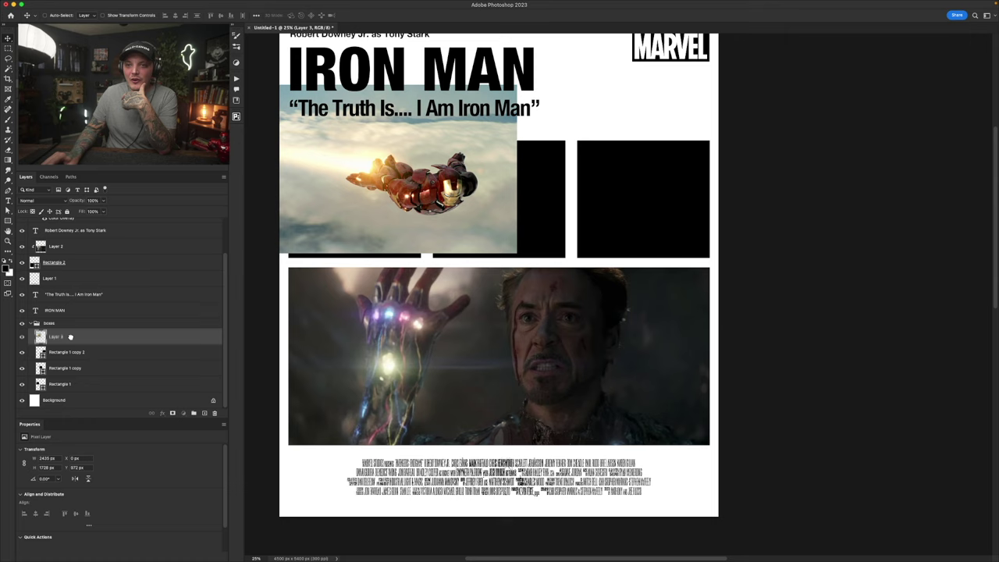
# Step: Clip the flying image to the middle small box and reposition it so the figure sits inside
pyautogui.moveTo(69, 337); pyautogui.dragTo(50, 361)
pyautogui.click(20, 370)
pyautogui.click(22, 368)
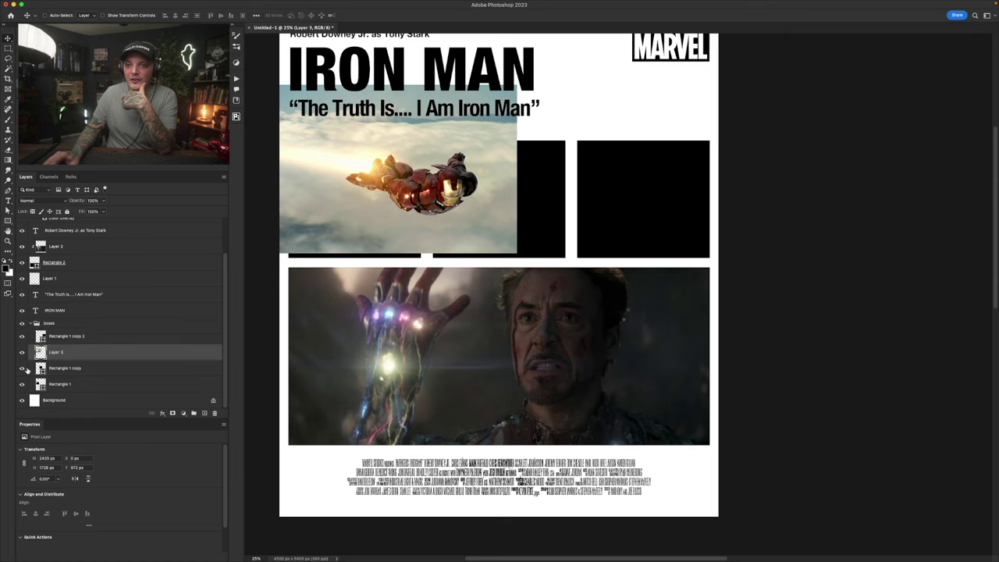
pyautogui.keyDown('alt'); pyautogui.click(71, 357); pyautogui.keyUp('alt')
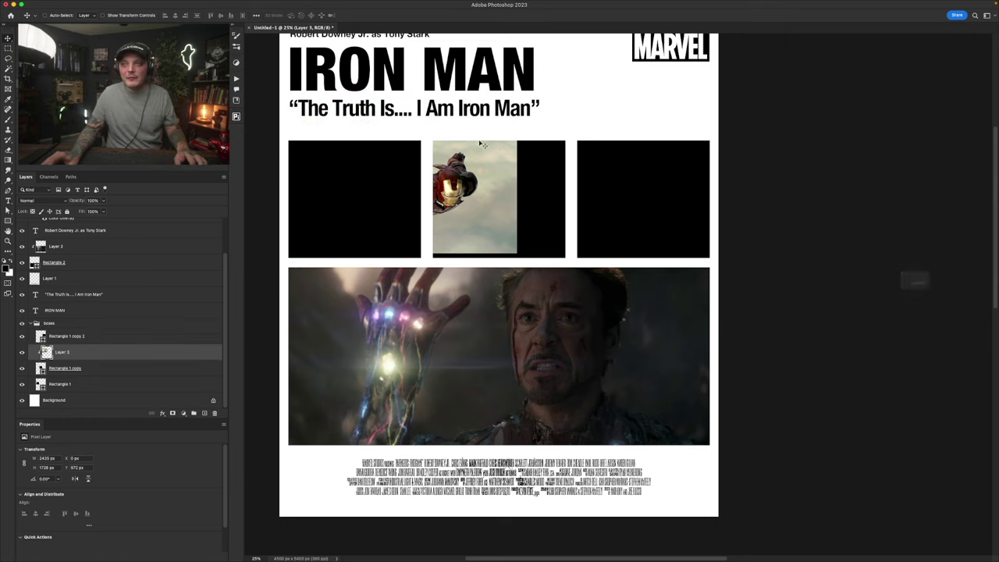
pyautogui.moveTo(485, 174); pyautogui.dragTo(417, 196)
# Step: Browse more Iron Man images in Chrome, paste the glowing eye close-up in Photoshop and delete the duplicate flying image layer
pyautogui.press('space')
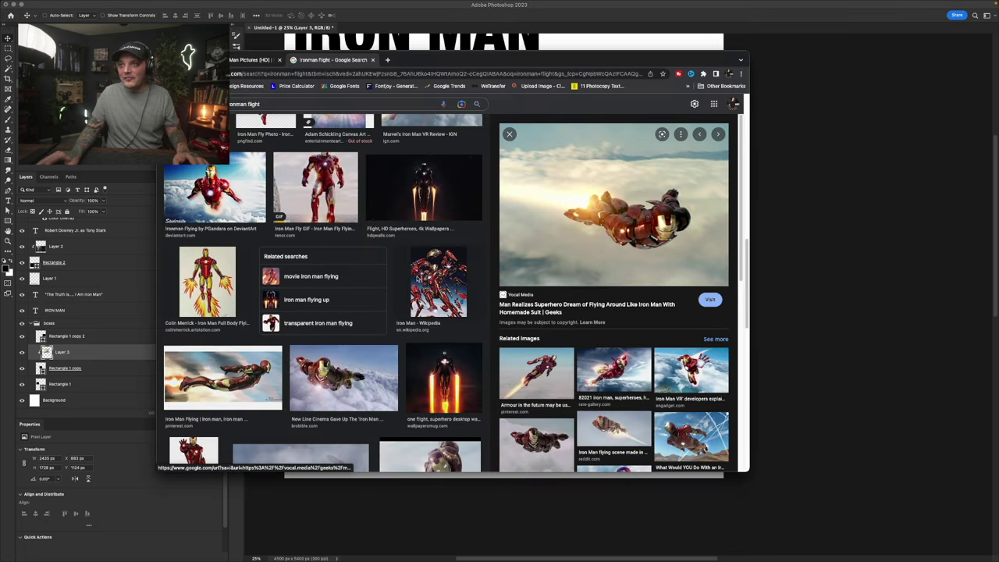
pyautogui.scroll(-5, 418, 281)
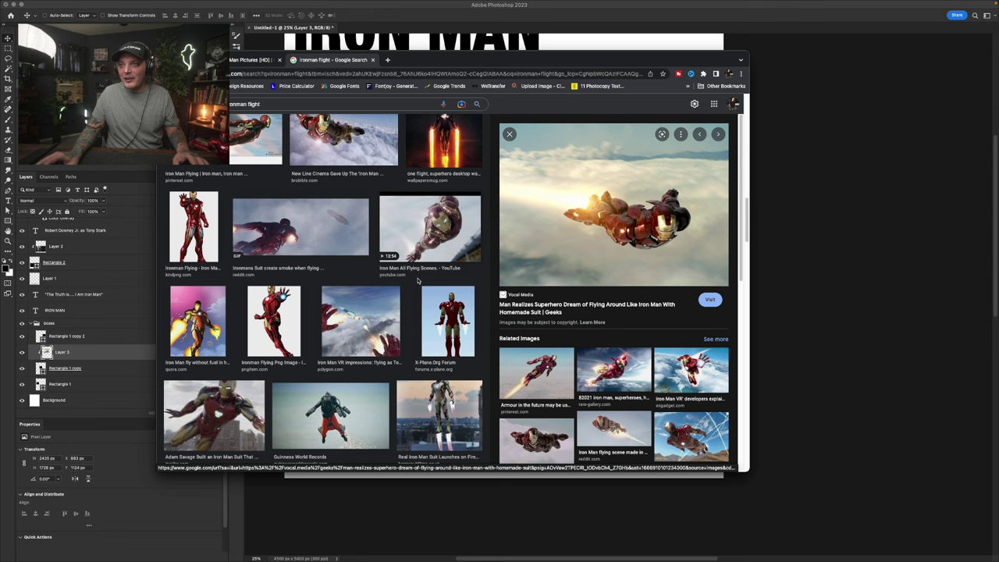
pyautogui.click(333, 231)
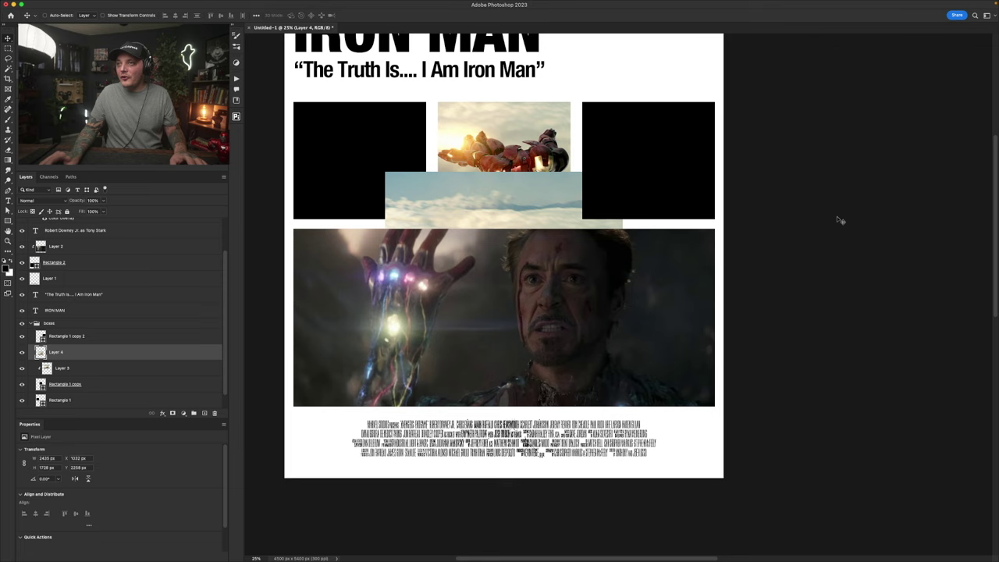
pyautogui.press('super+v')
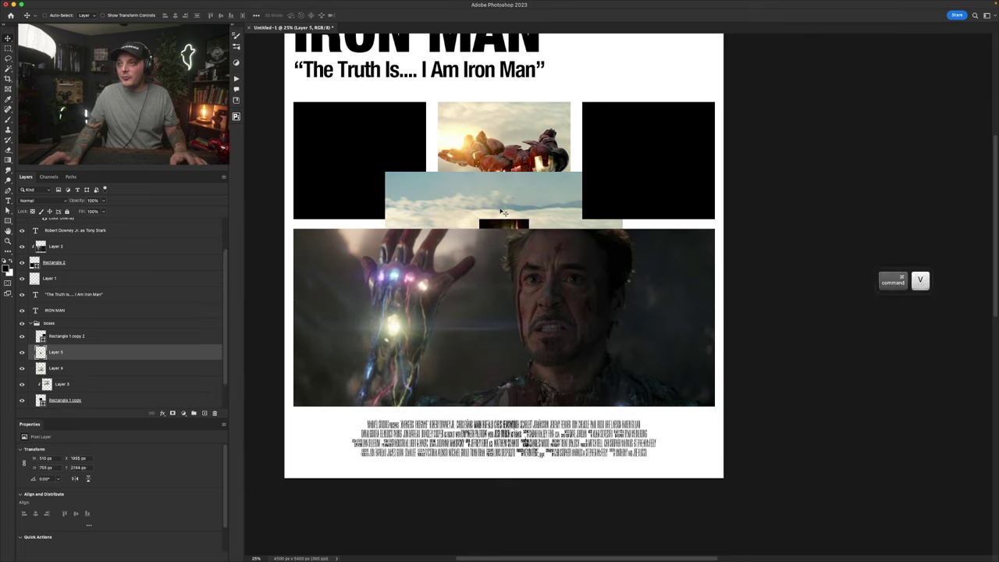
pyautogui.click(74, 371)
pyautogui.press('Delete')
# Step: Clip the eye close-up to the first small box at about 1507 by 2231 px, and reassign it to the third box
pyautogui.moveTo(61, 353); pyautogui.dragTo(64, 391)
pyautogui.keyDown('alt'); pyautogui.click(61, 342); pyautogui.keyUp('alt')
pyautogui.press('space')
pyautogui.moveTo(410, 161); pyautogui.dragTo(405, 160)
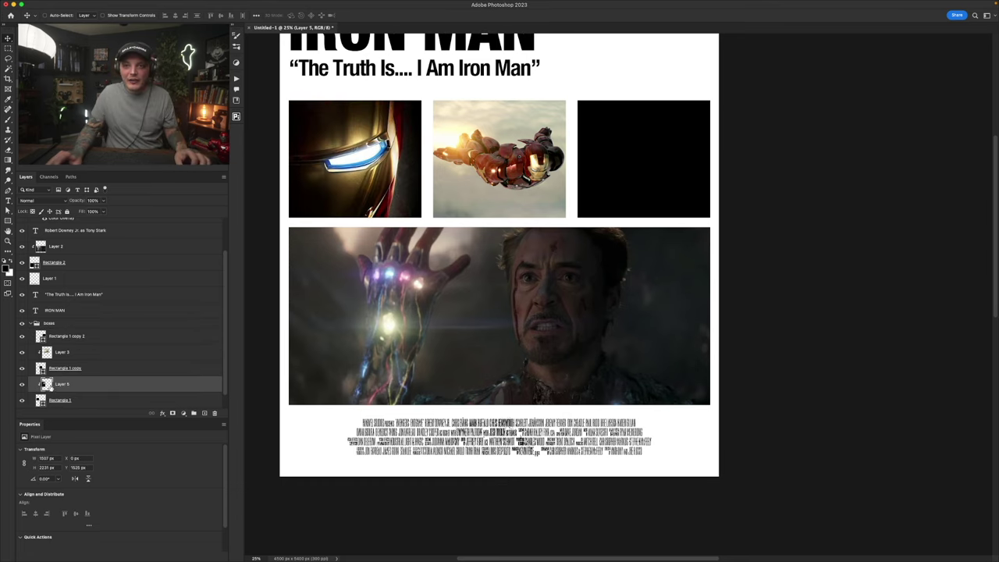
pyautogui.moveTo(62, 336); pyautogui.dragTo(63, 336)
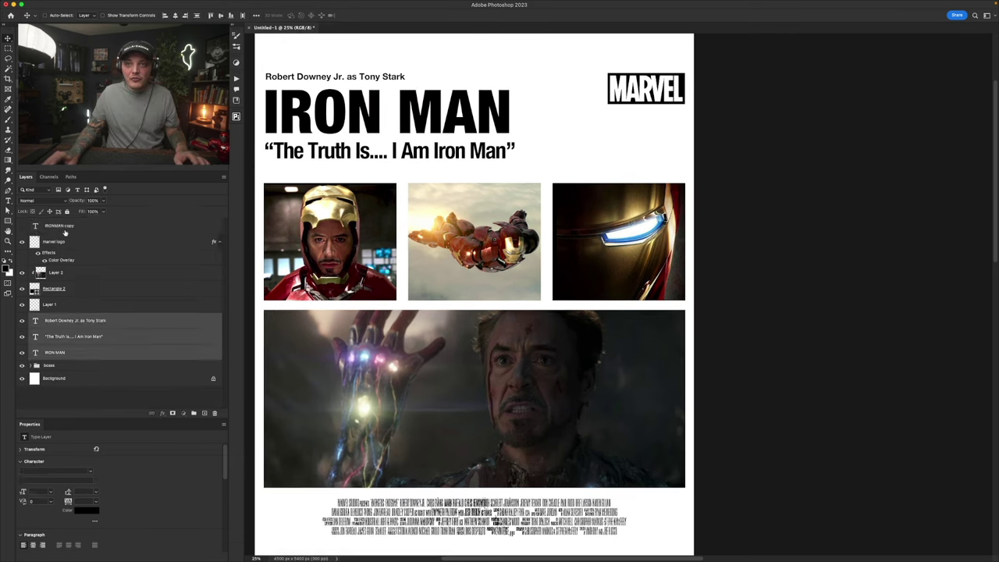
# Step: Lower the header text and Marvel logo together toward the small boxes, and shift the image block up from the credits
pyautogui.click(53, 290)
pyautogui.keyDown('shift'); pyautogui.click(70, 348); pyautogui.keyUp('shift')
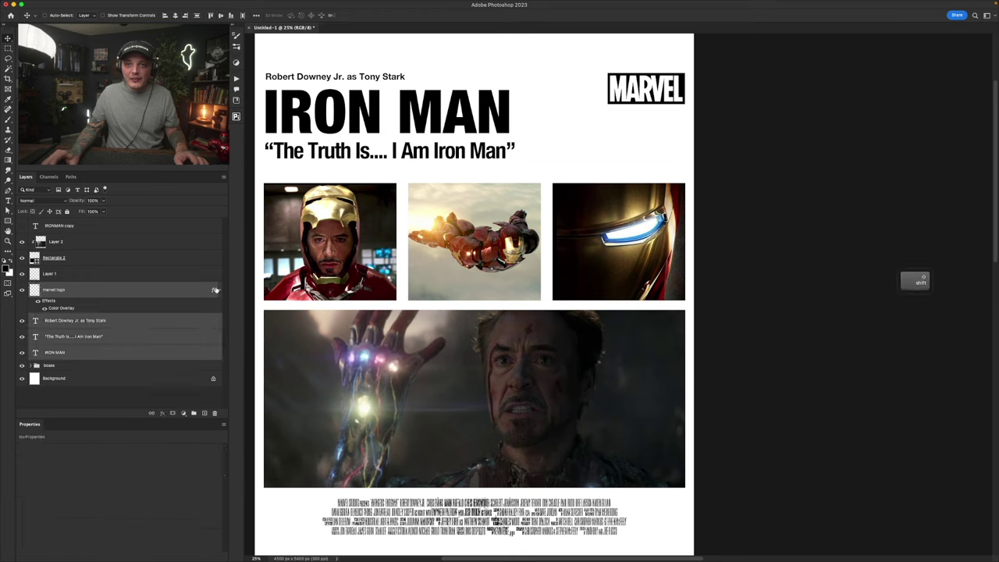
pyautogui.moveTo(518, 124); pyautogui.dragTo(516, 135)
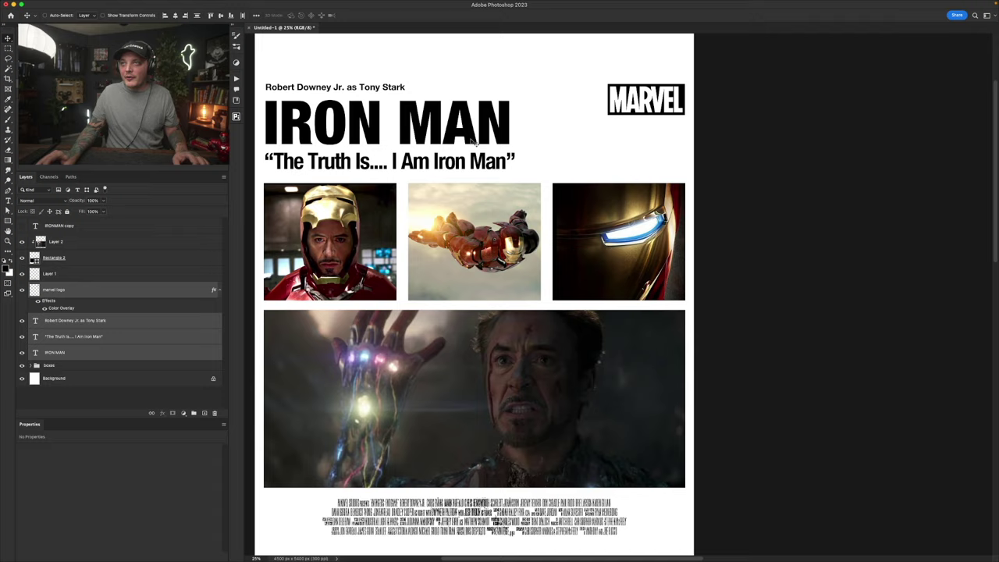
pyautogui.moveTo(511, 131); pyautogui.dragTo(518, 154)
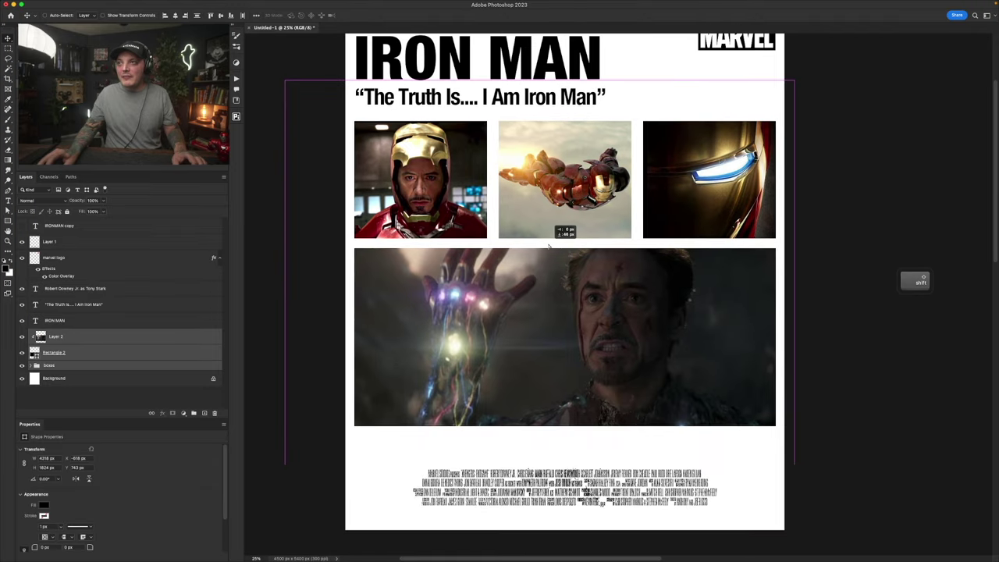
# Step: Paste the side-view image of Iron Man flying, enlarge it to about 2816 by 2112 px and place it over the large box's lower part
pyautogui.press('space')
pyautogui.moveTo(615, 249); pyautogui.dragTo(522, 227)
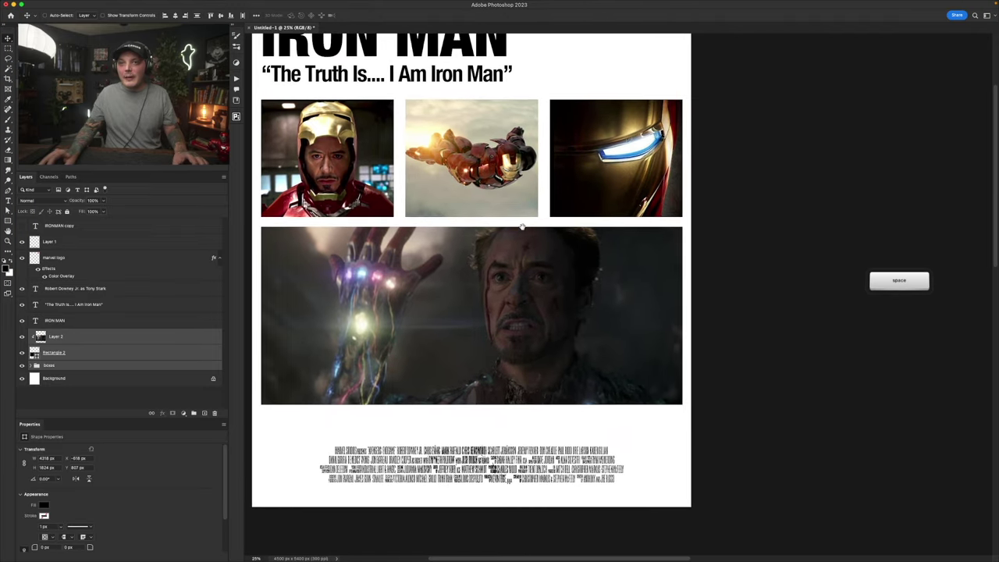
pyautogui.press('super+v')
pyautogui.press('super+t')
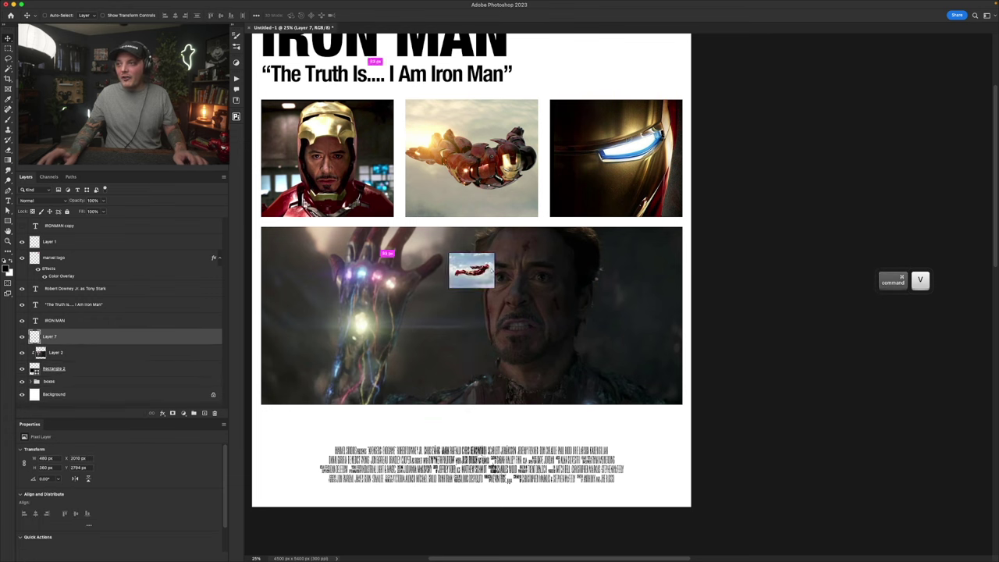
pyautogui.moveTo(477, 271); pyautogui.dragTo(597, 313)
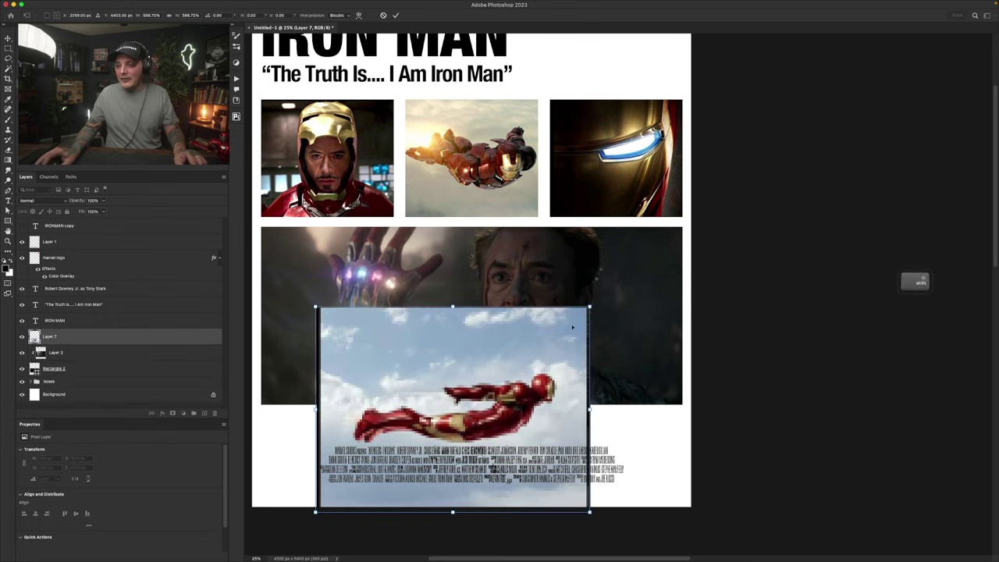
pyautogui.press('Return')
pyautogui.moveTo(518, 379); pyautogui.dragTo(513, 340)
pyautogui.press('space')
pyautogui.moveTo(549, 309); pyautogui.dragTo(507, 300)
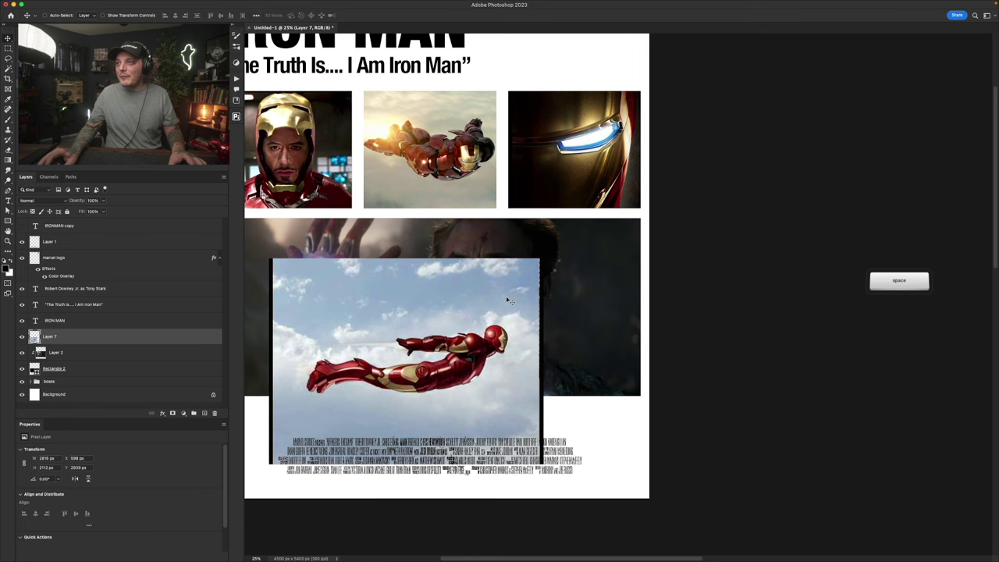
# Step: Add a Threshold adjustment layer above the side-view image with its level at about 168 to turn the figure into a silhouette
pyautogui.click(185, 412)
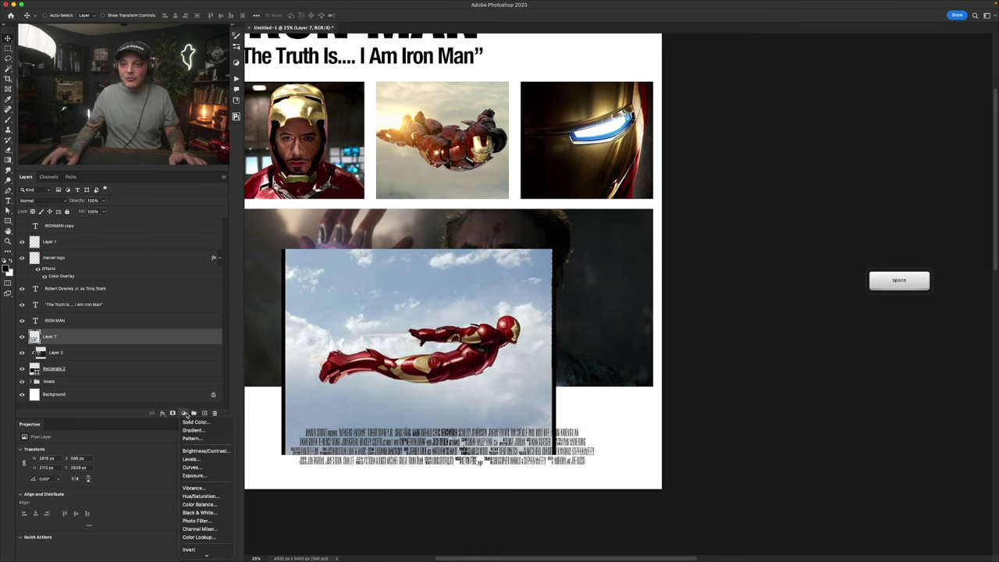
pyautogui.moveTo(206, 554)
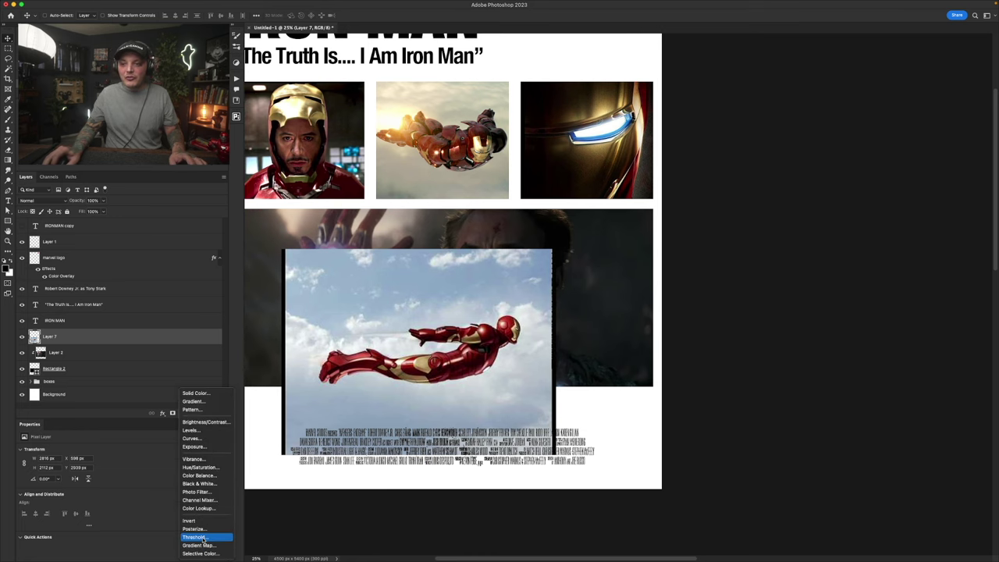
pyautogui.click(194, 537)
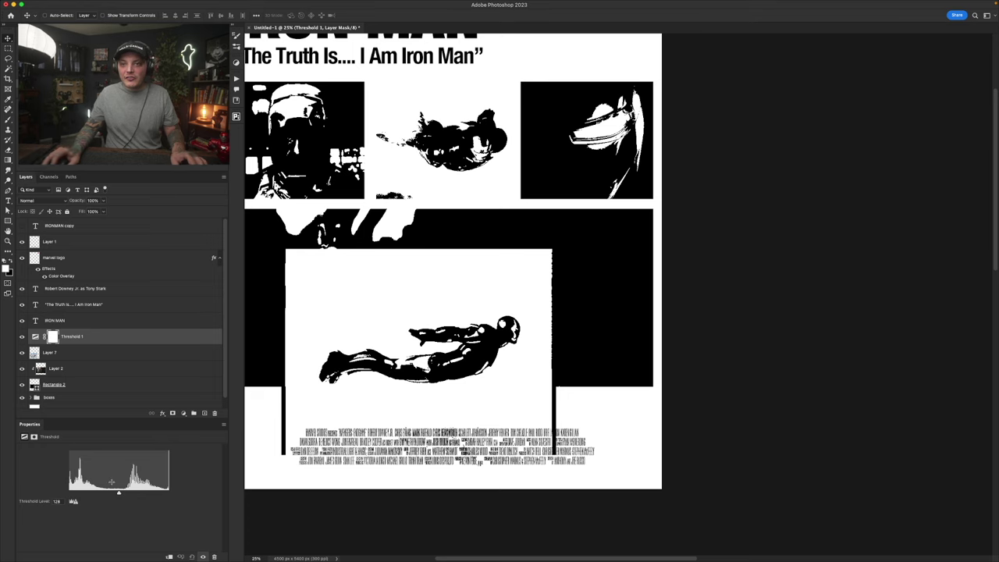
pyautogui.moveTo(133, 496)
pyautogui.mouseDown()
pyautogui.moveTo(154, 496)
pyautogui.moveTo(135, 496)
pyautogui.mouseUp()
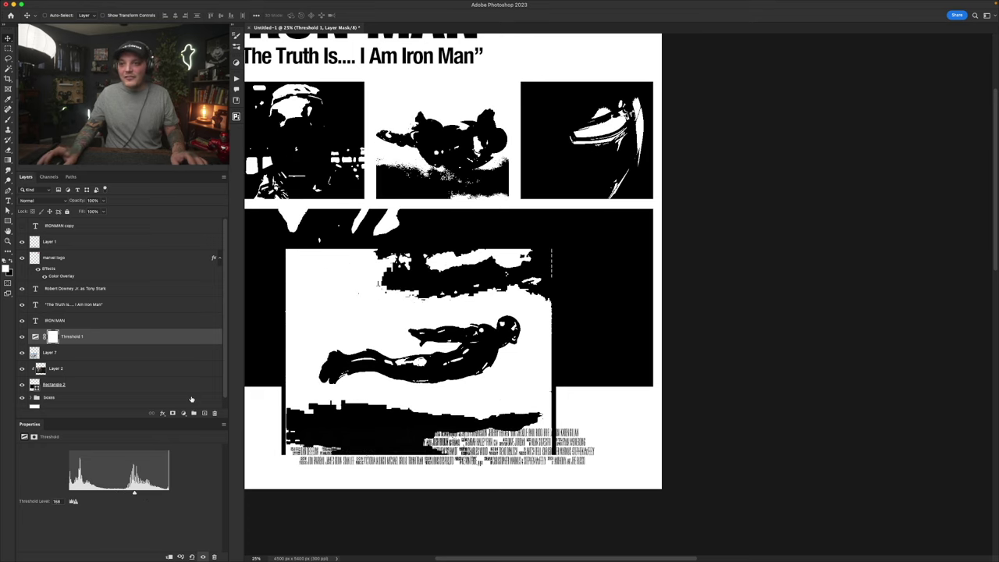
# Step: Isolate the black flying silhouette onto its own layer with the Magic Wand set to Contiguous, and hide the Threshold and source layers
pyautogui.click(35, 336)
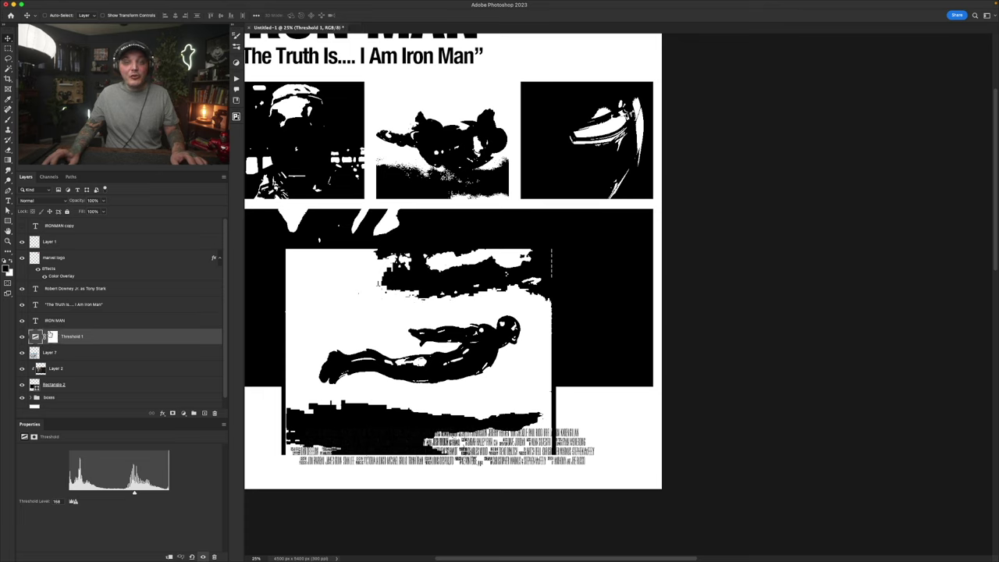
pyautogui.click(8, 69)
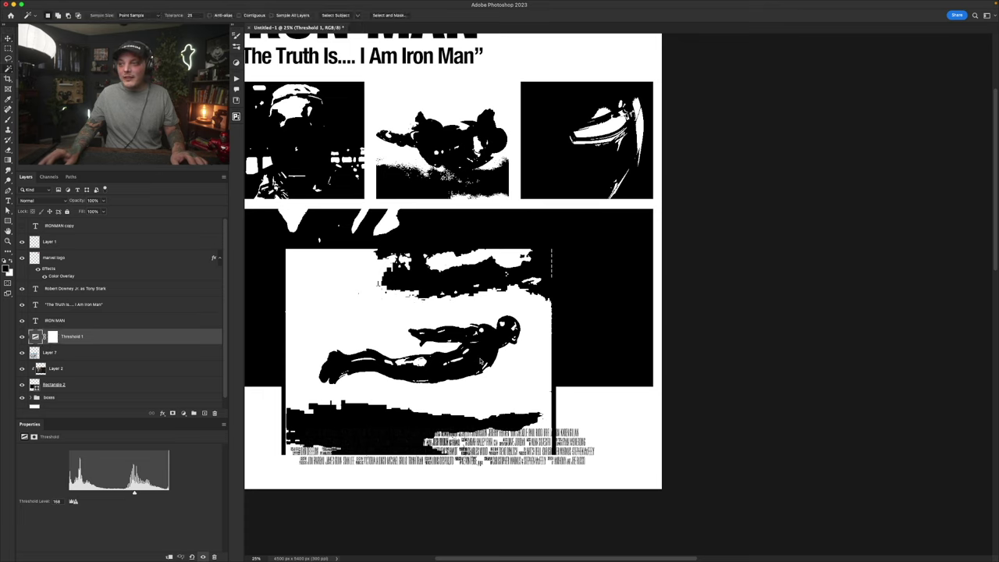
pyautogui.click(251, 16)
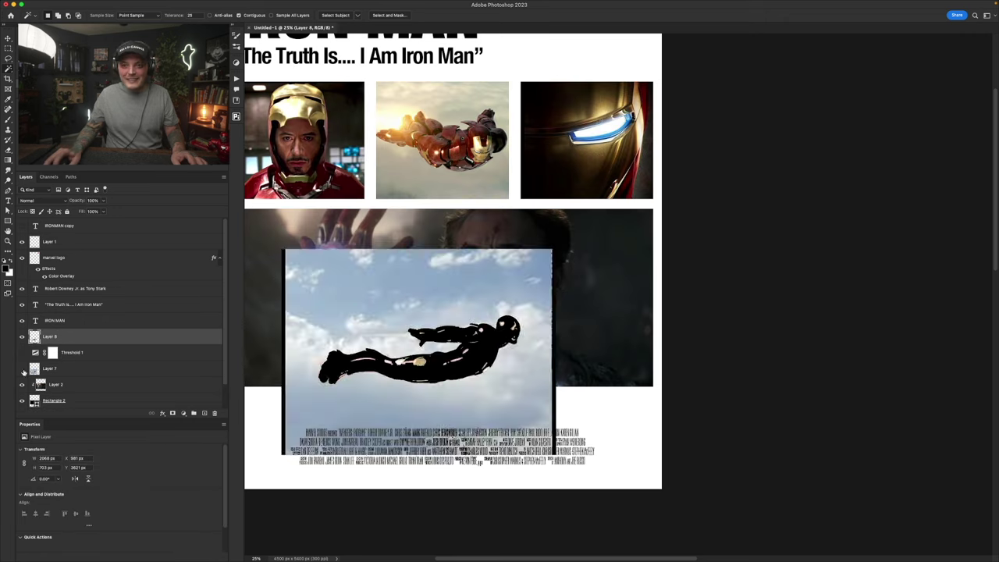
# Step: Scale the flying silhouette down to about 624 by 213 px and center it between the large image and the credits
pyautogui.click(10, 39)
pyautogui.moveTo(506, 343); pyautogui.dragTo(488, 396)
pyautogui.press('super+t')
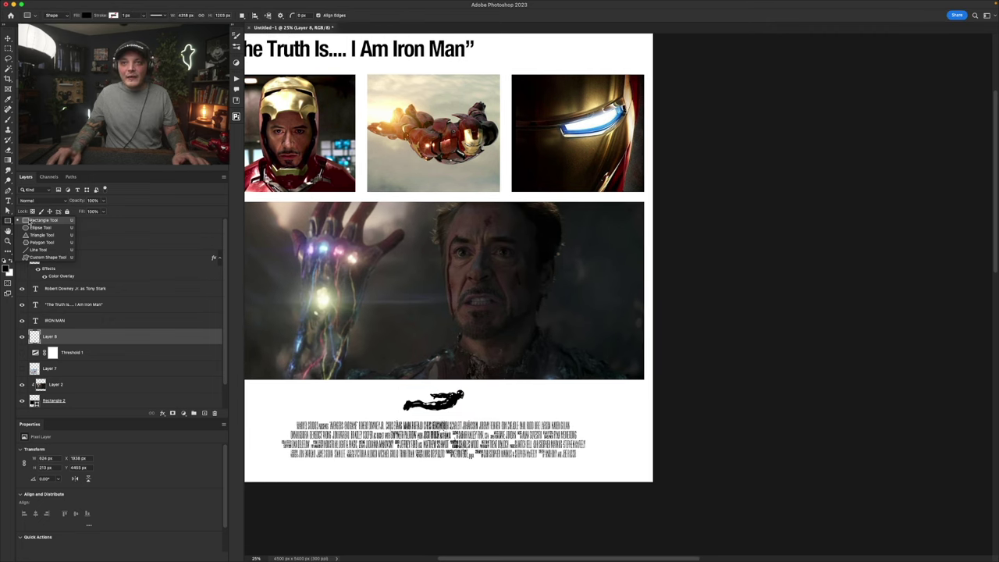
# Step: Draw a thin black bar about 2439 by 17 px and center it across the flying silhouette above the credits
pyautogui.click(31, 222)
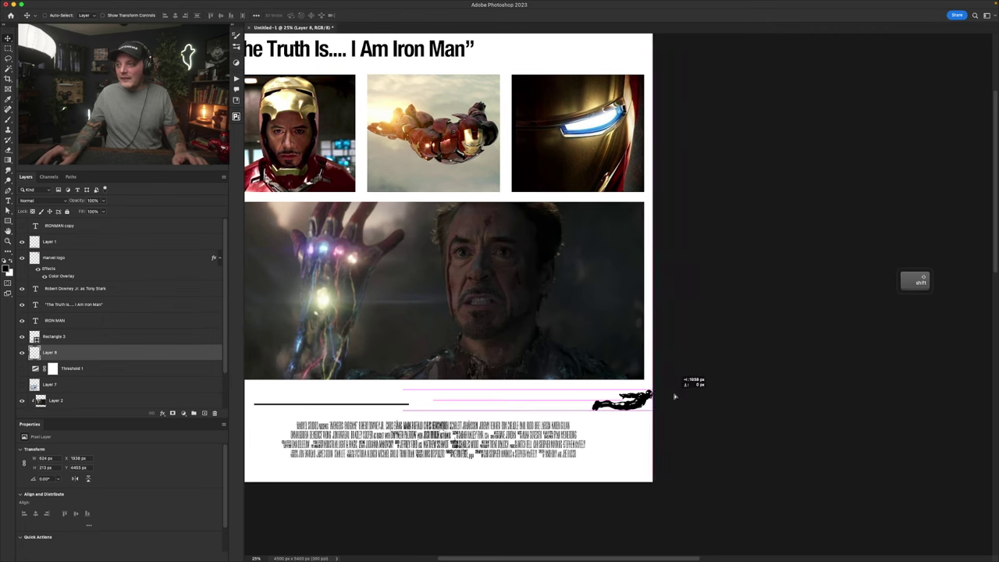
pyautogui.moveTo(676, 396); pyautogui.dragTo(663, 398)
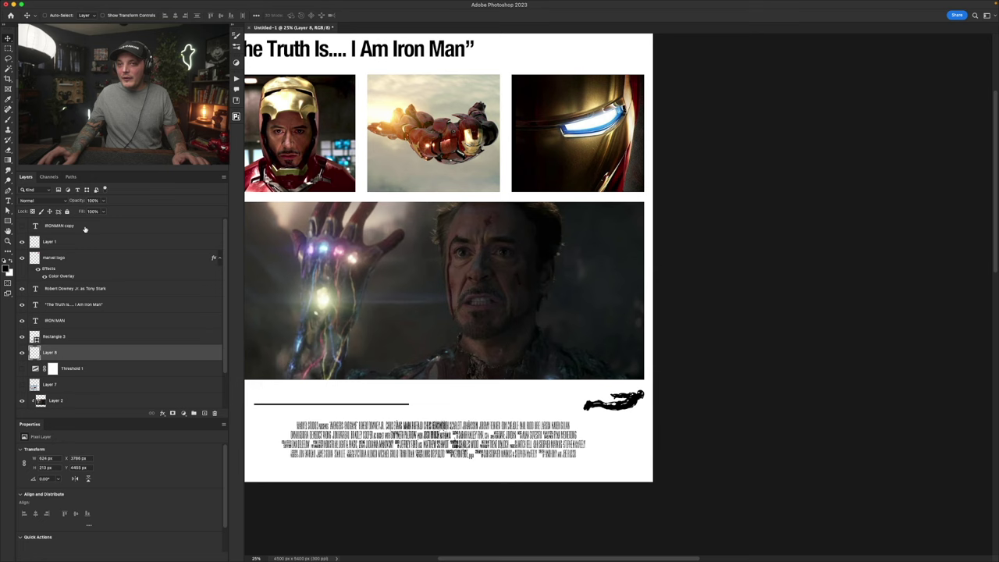
pyautogui.click(58, 341)
pyautogui.press('super+t')
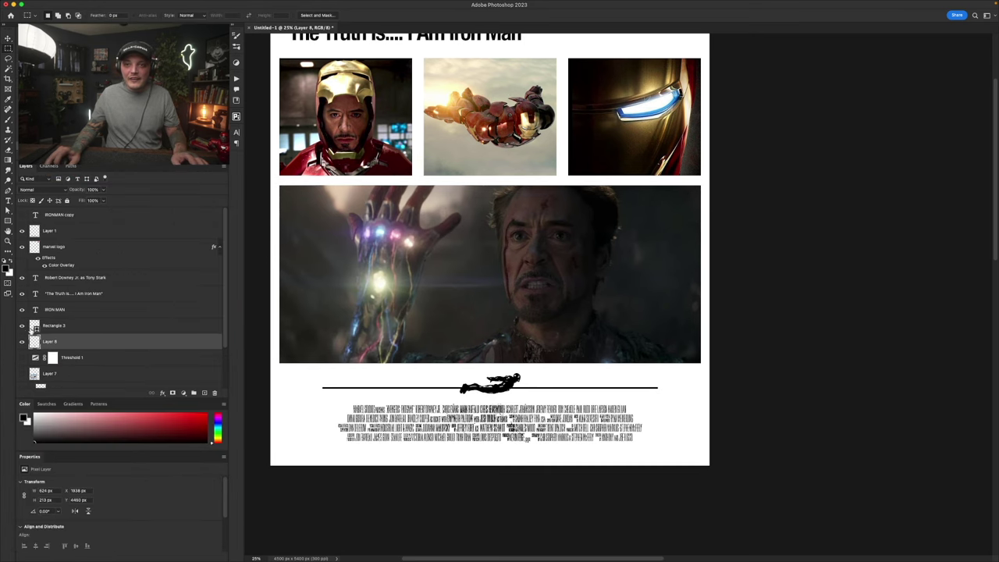
# Step: Rasterize the bar's shape layer and delete the part from the silhouette's feet rightward, leaving a trail about 1446 px long
pyautogui.rightClick(80, 326)
pyautogui.click(100, 305)
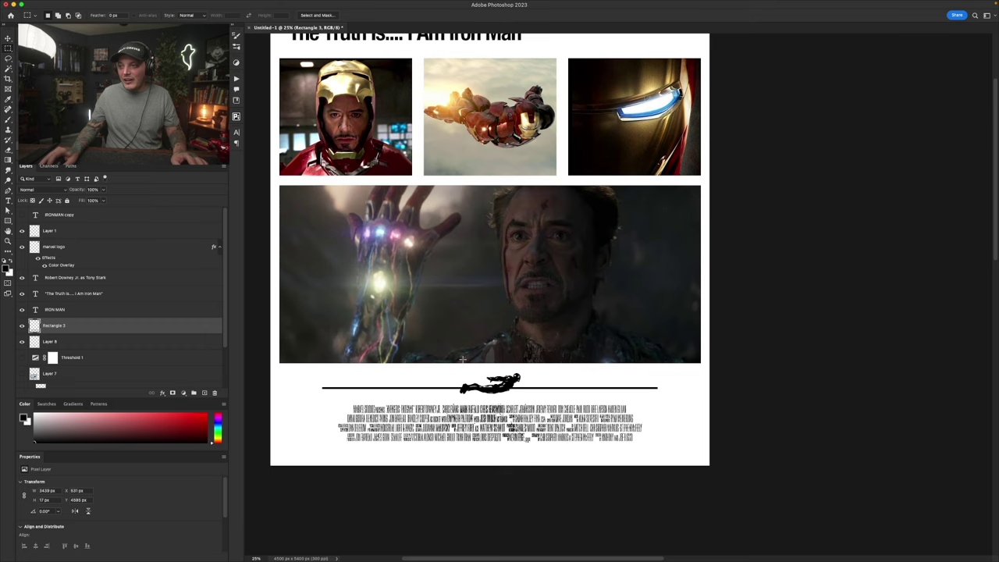
pyautogui.moveTo(463, 360)
pyautogui.mouseDown()
pyautogui.moveTo(610, 422)
pyautogui.moveTo(728, 419)
pyautogui.mouseUp()
pyautogui.press('Delete')
pyautogui.press('super+f')
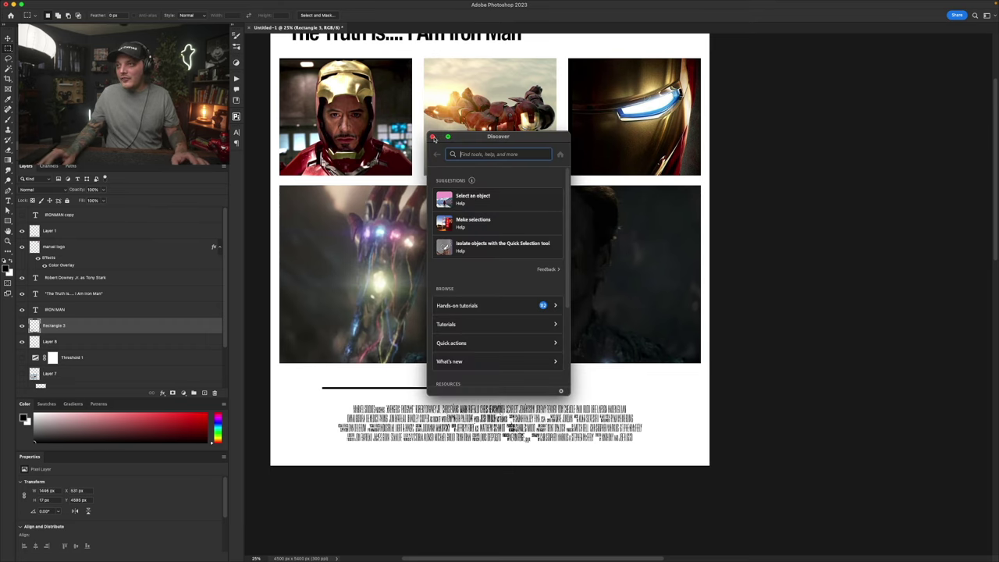
pyautogui.click(433, 137)
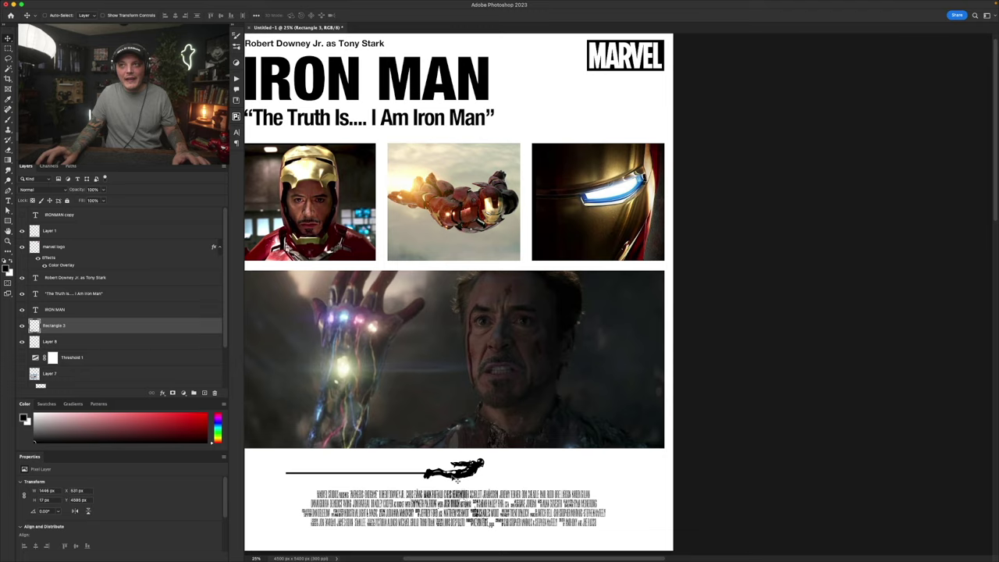
# Step: Group the large film still, its rectangle and the boxes group together, and name the new group photos
pyautogui.hscroll(-3, 450, 477)
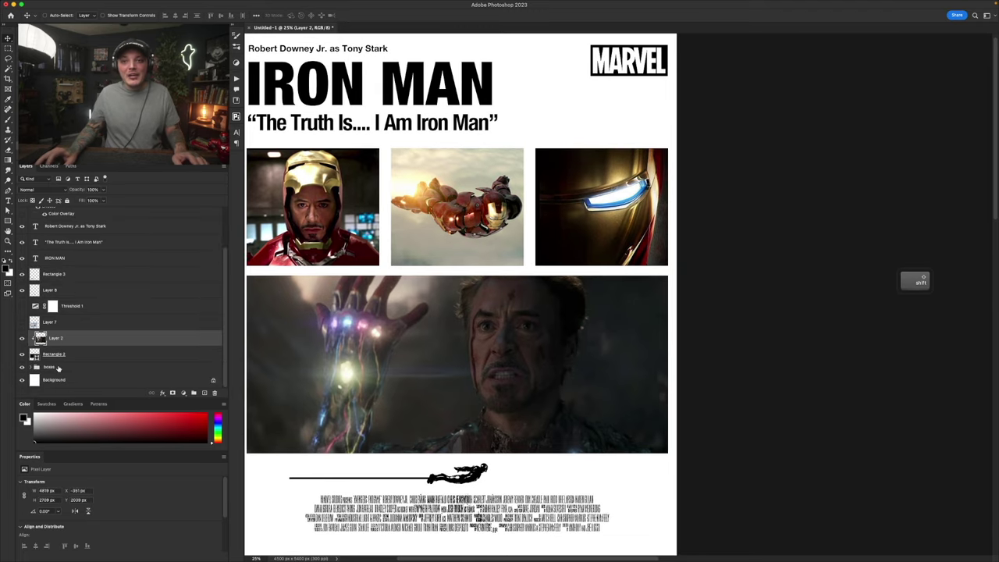
pyautogui.keyDown('shift'); pyautogui.click(82, 354); pyautogui.keyUp('shift')
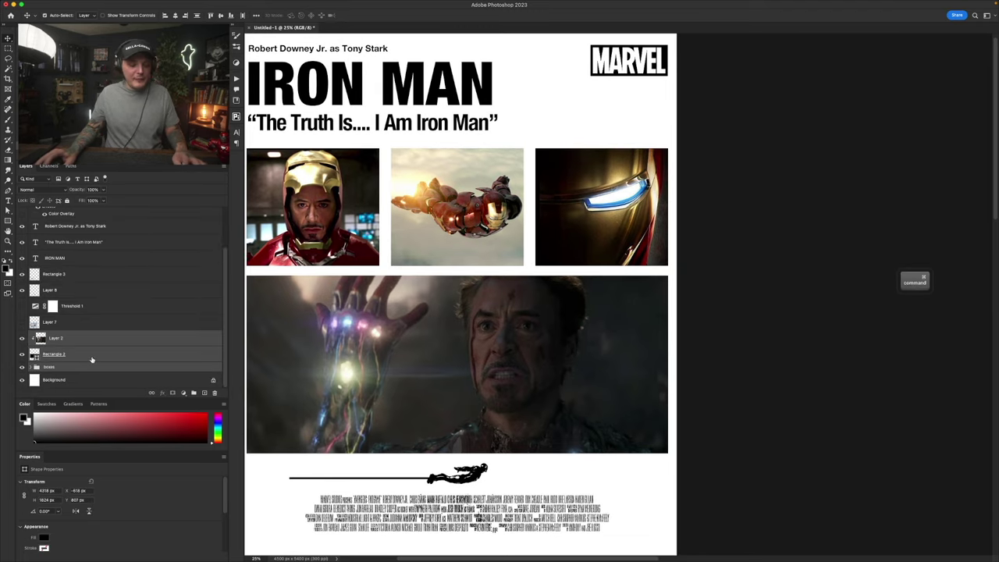
pyautogui.press('super+g')
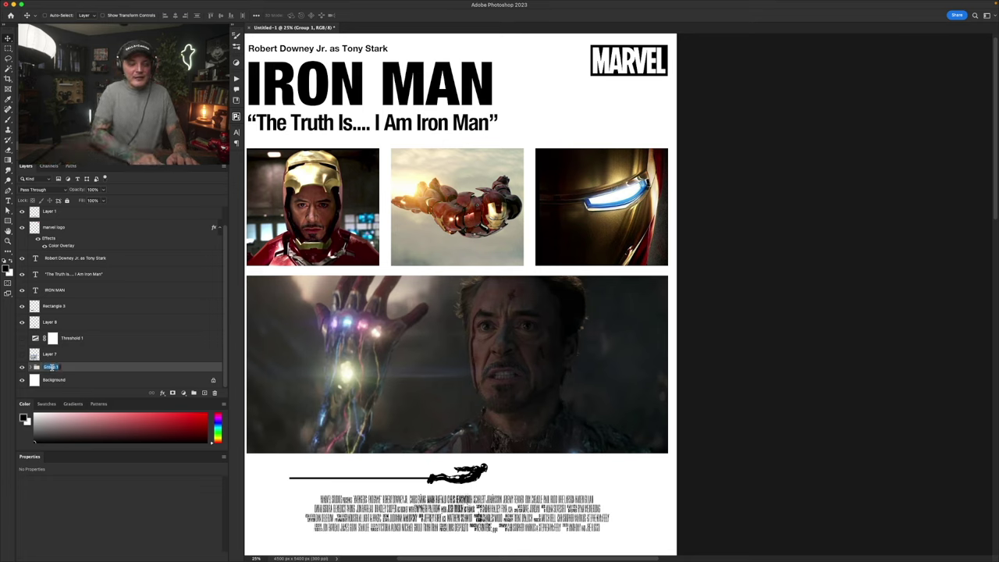
pyautogui.doubleClick(51, 366)
pyautogui.write('photo')
pyautogui.write('s')
pyautogui.press('Return')
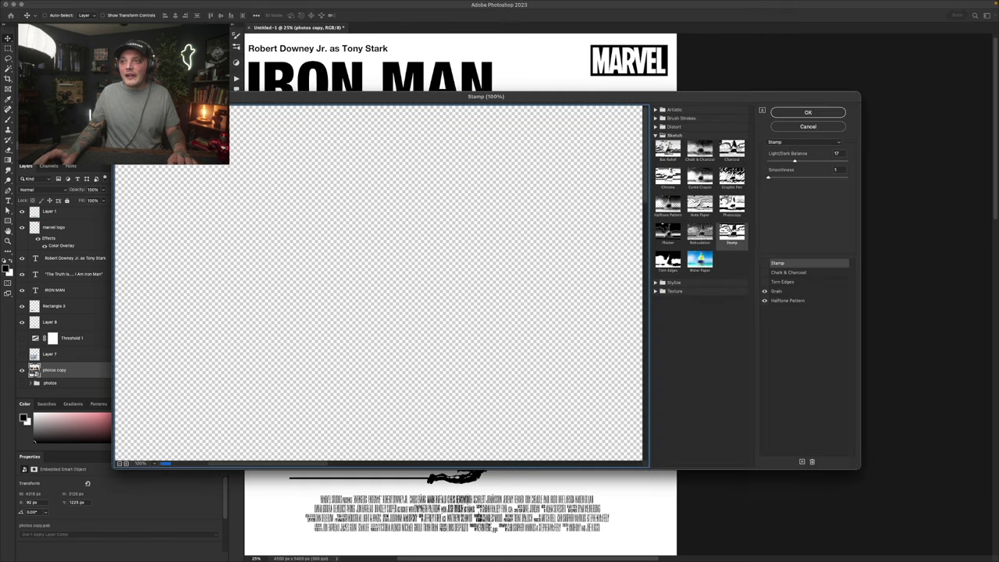
# Step: Try the Filter Gallery on the merged photos copy with Stamp placed directly above Grain and Halftone Pattern hidden
pyautogui.keyDown('alt'); pyautogui.click(357, 246); pyautogui.keyUp('alt')
pyautogui.keyDown('alt'); pyautogui.click(357, 246); pyautogui.keyUp('alt')
pyautogui.keyDown('alt'); pyautogui.click(359, 247); pyautogui.keyUp('alt')
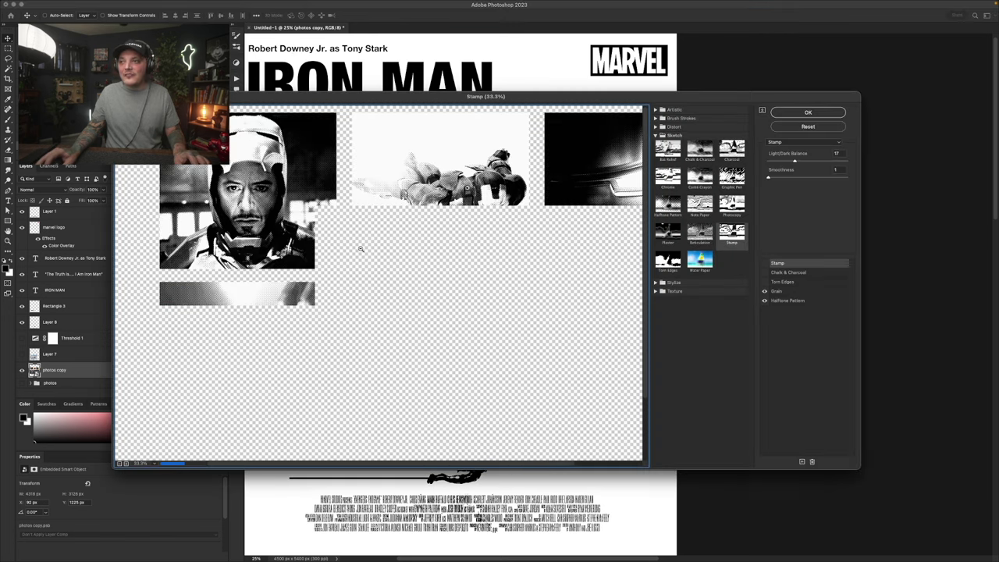
pyautogui.moveTo(444, 271); pyautogui.dragTo(416, 263)
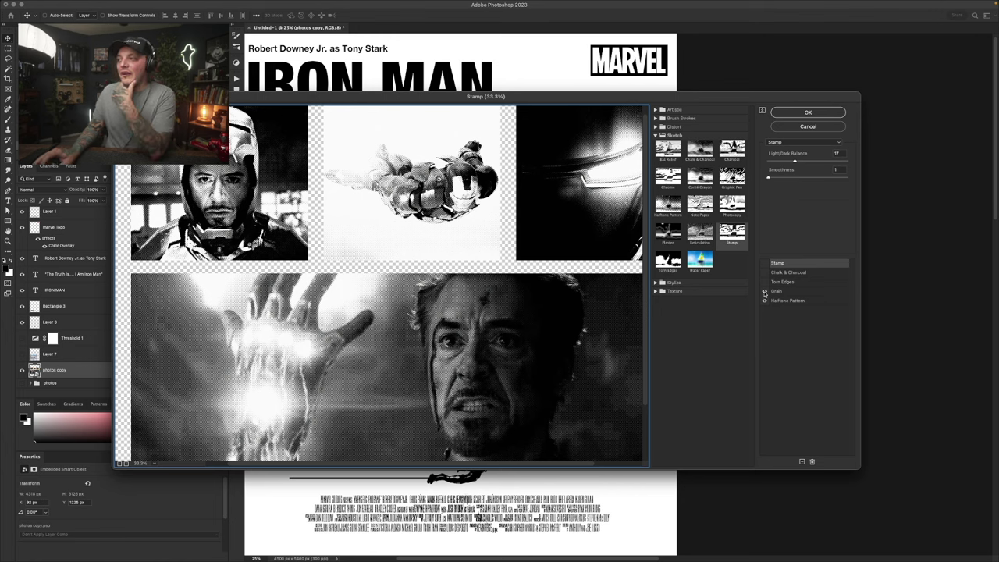
pyautogui.click(765, 292)
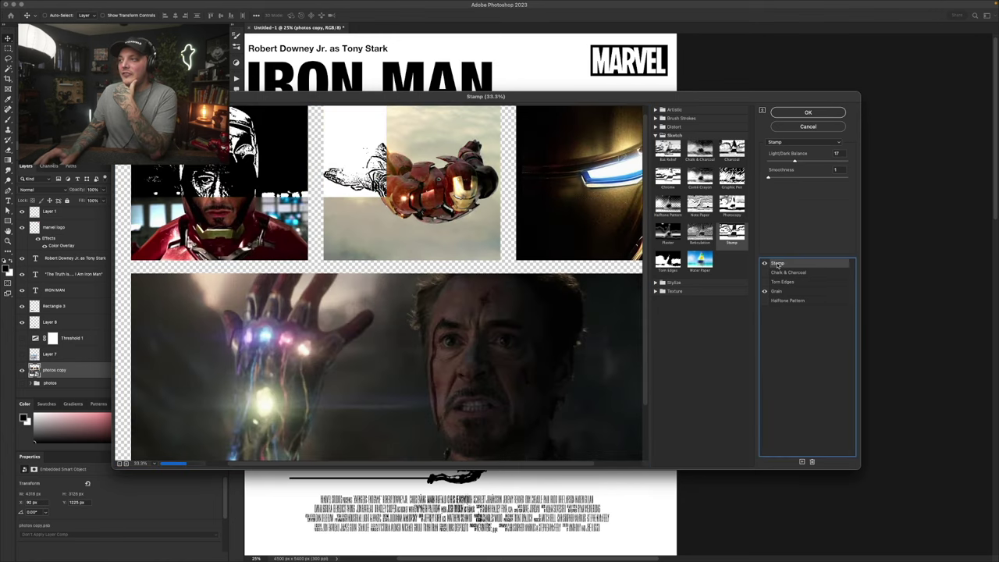
pyautogui.moveTo(765, 266); pyautogui.dragTo(774, 283)
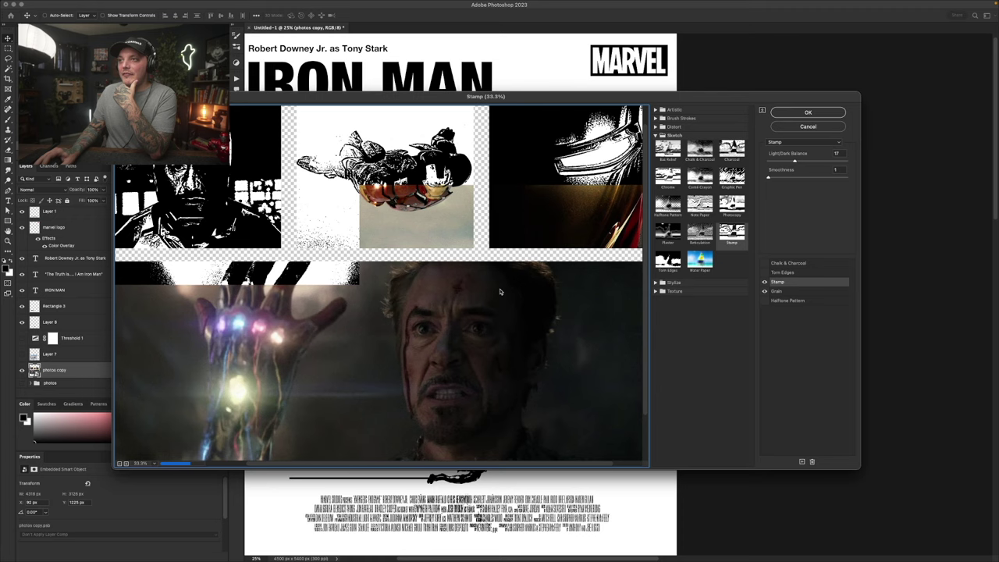
pyautogui.keyDown('alt'); pyautogui.click(397, 273); pyautogui.keyUp('alt')
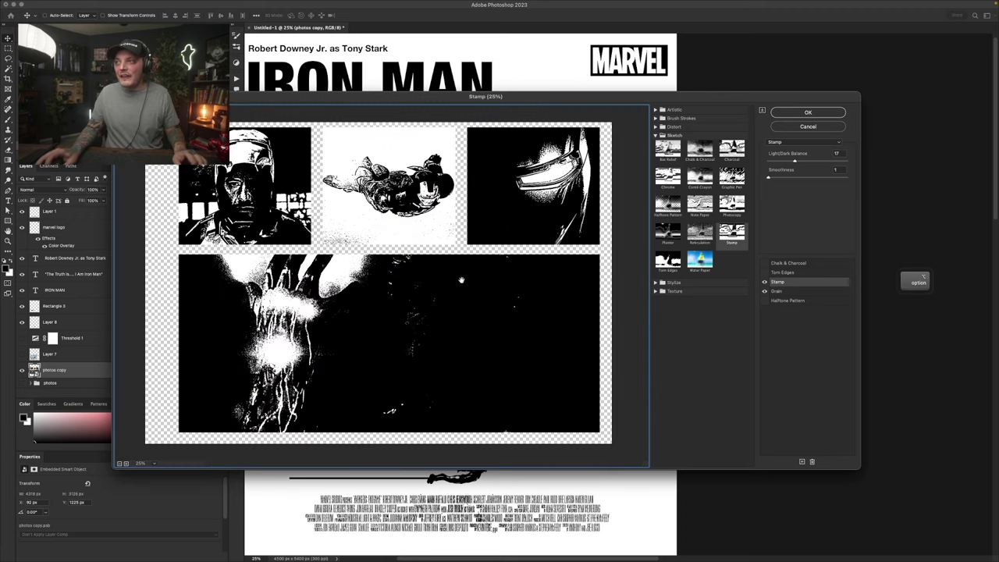
pyautogui.click(778, 290)
pyautogui.moveTo(797, 160); pyautogui.dragTo(770, 163)
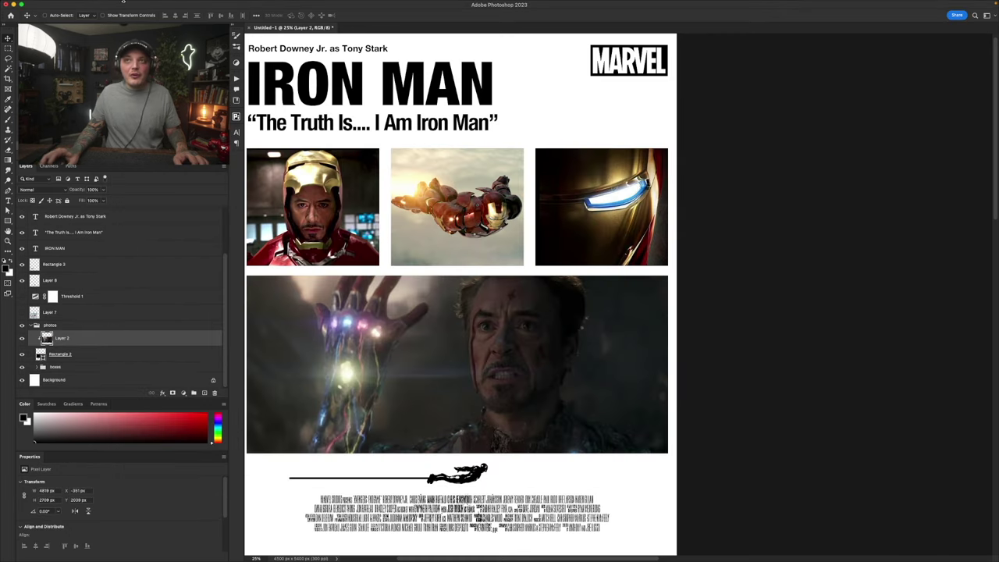
pyautogui.moveTo(149, 4)
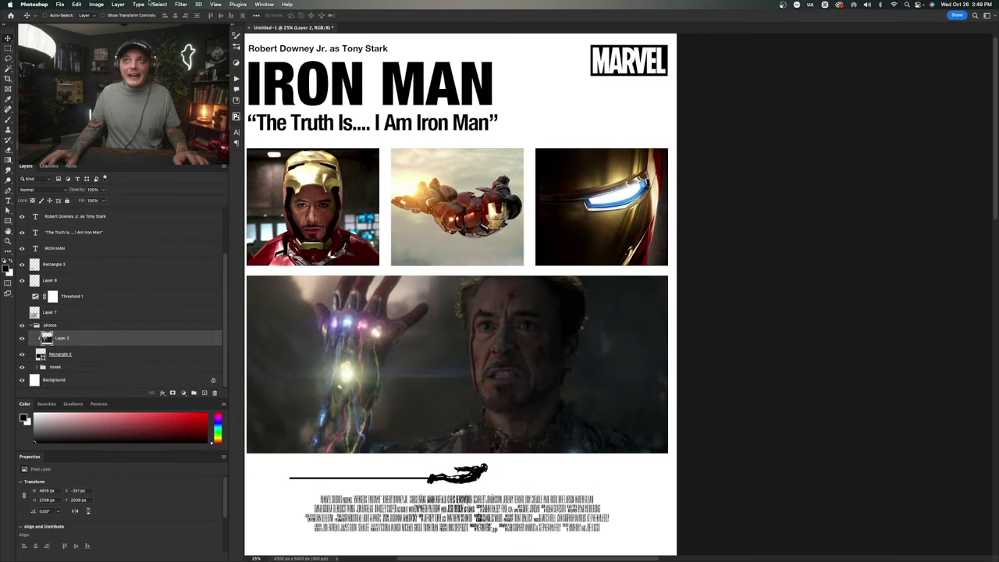
pyautogui.click(185, 4)
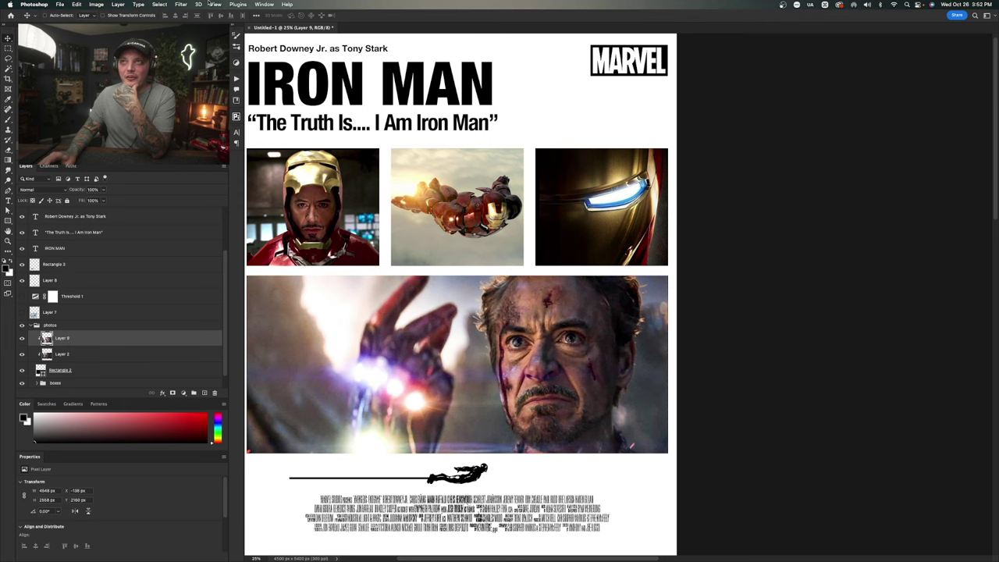
# Step: Open the Filter Gallery on the close-up still in the large box, place Stamp directly above Grain and hide Halftone Pattern
pyautogui.click(181, 4)
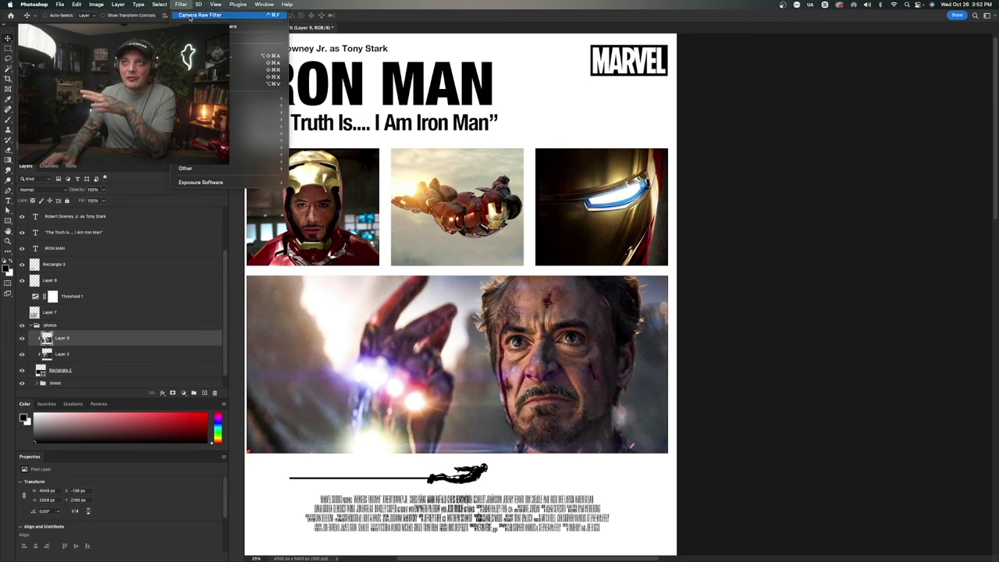
pyautogui.click(250, 48)
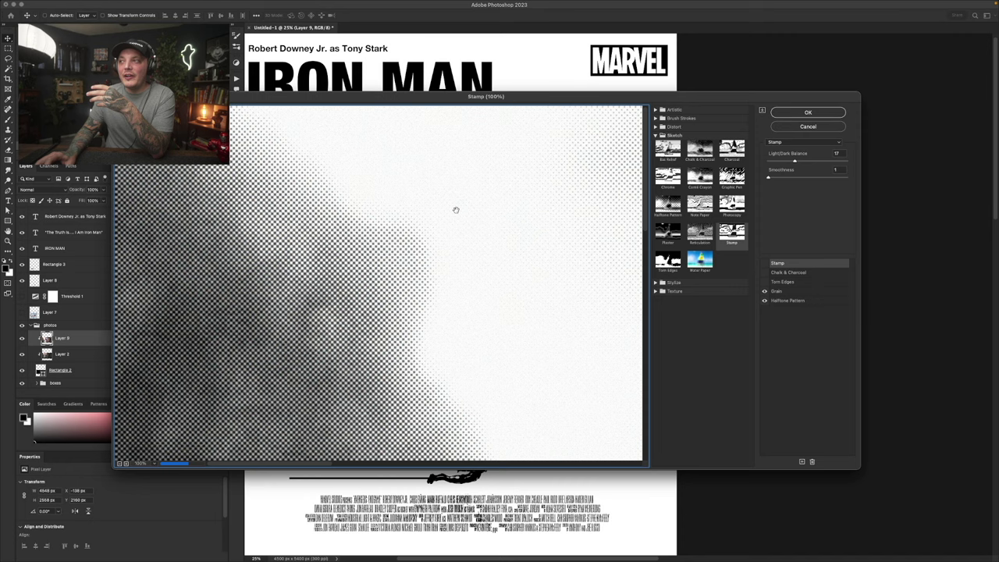
pyautogui.scroll(-3, 373, 227)
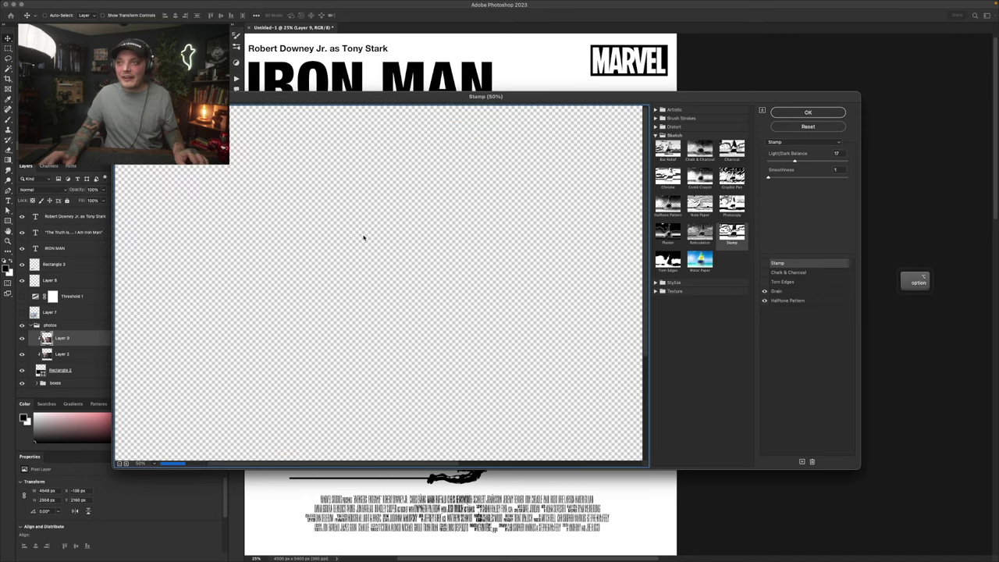
pyautogui.scroll(-1, 495, 266)
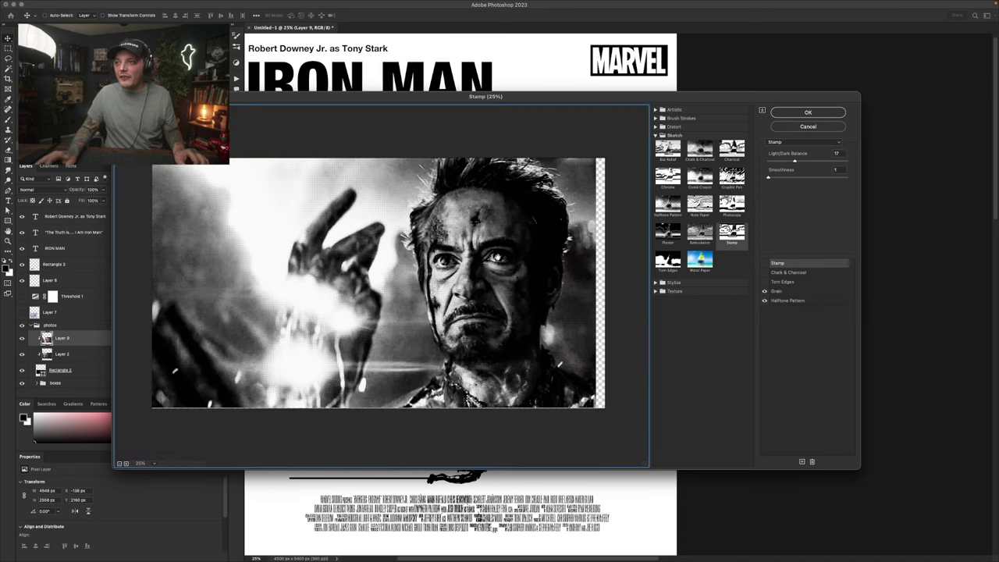
pyautogui.moveTo(764, 280); pyautogui.dragTo(780, 290)
pyautogui.click(763, 301)
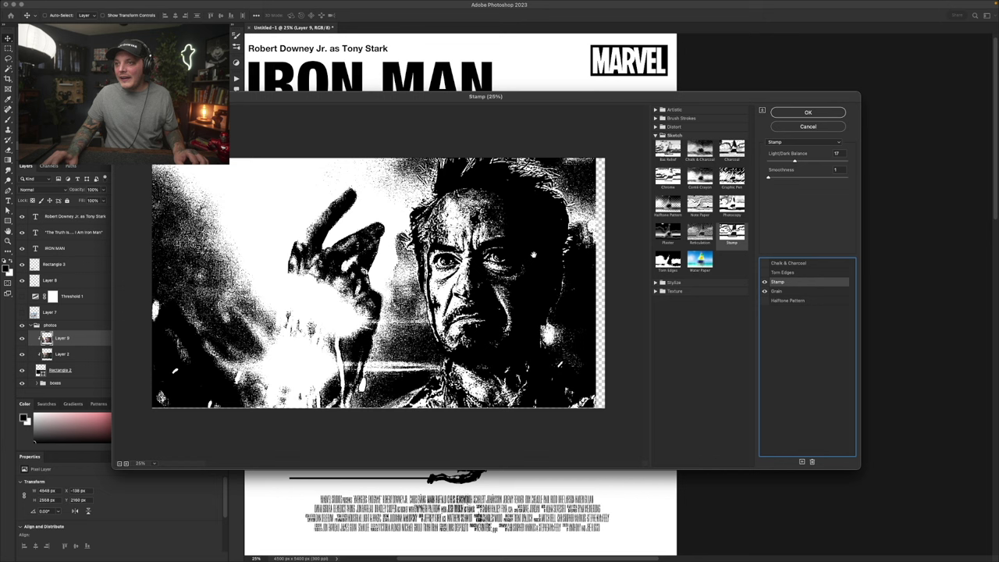
# Step: Try an adjusted Stamp Light/Dark Balance with a Grain Intensity of 24 on the large close-up still
pyautogui.moveTo(791, 159)
pyautogui.mouseDown()
pyautogui.moveTo(776, 160)
pyautogui.moveTo(823, 161)
pyautogui.moveTo(769, 163)
pyautogui.moveTo(803, 162)
pyautogui.mouseUp()
pyautogui.click(776, 291)
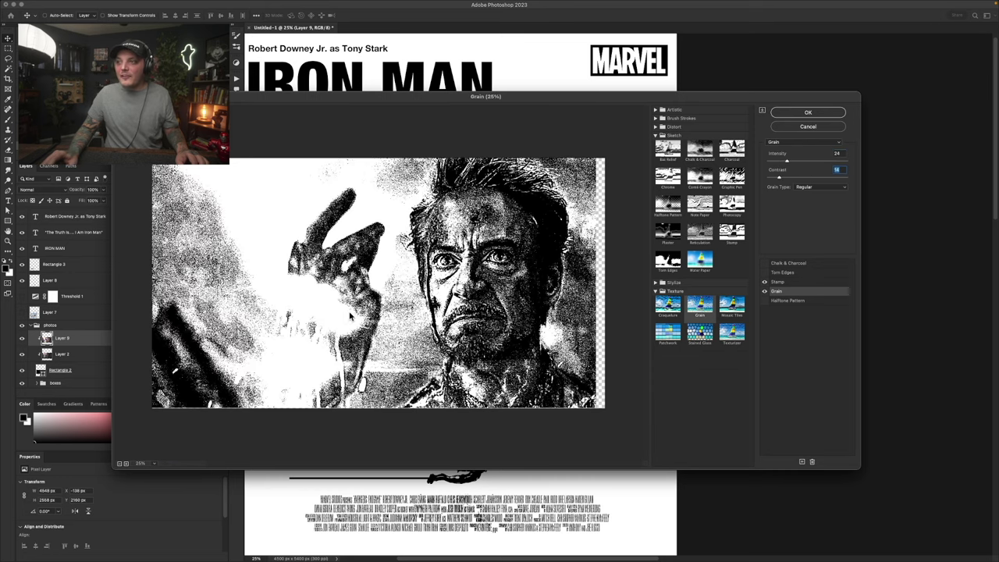
pyautogui.click(821, 118)
pyautogui.press('space')
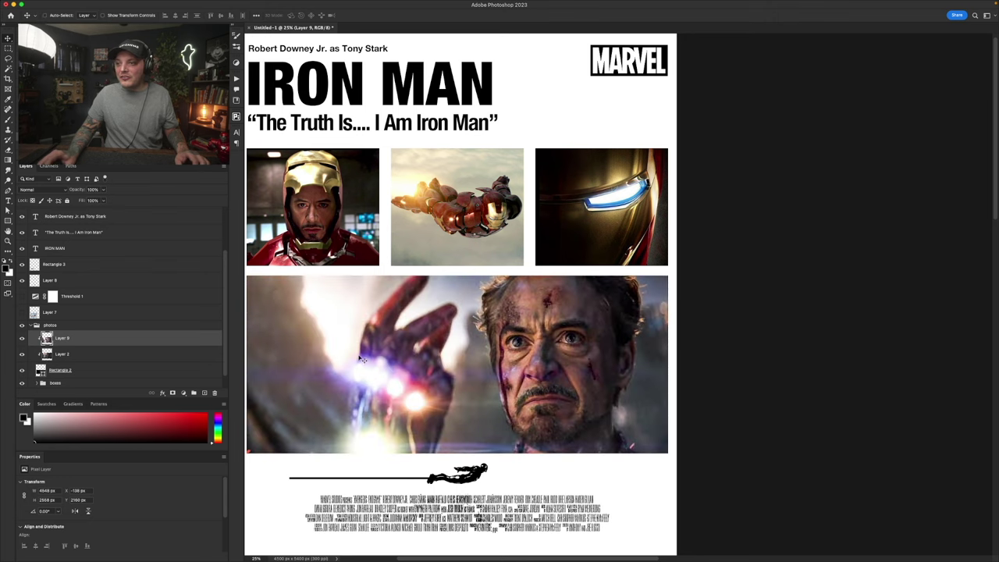
# Step: Apply Shadows/Highlights to the large close-up still with Shadows at 17% and Highlights at about 79%
pyautogui.moveTo(128, 4)
pyautogui.click(181, 4)
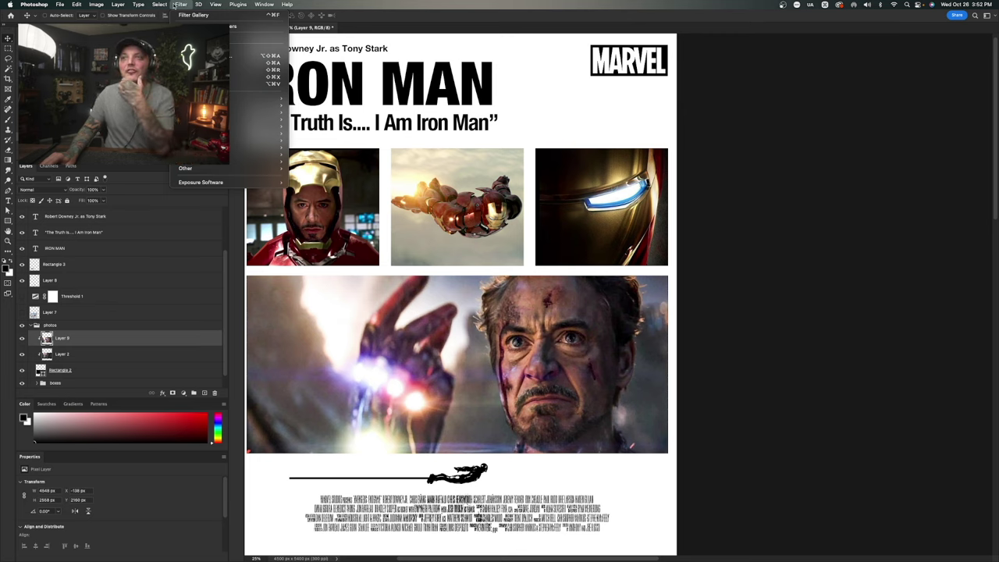
pyautogui.click(96, 4)
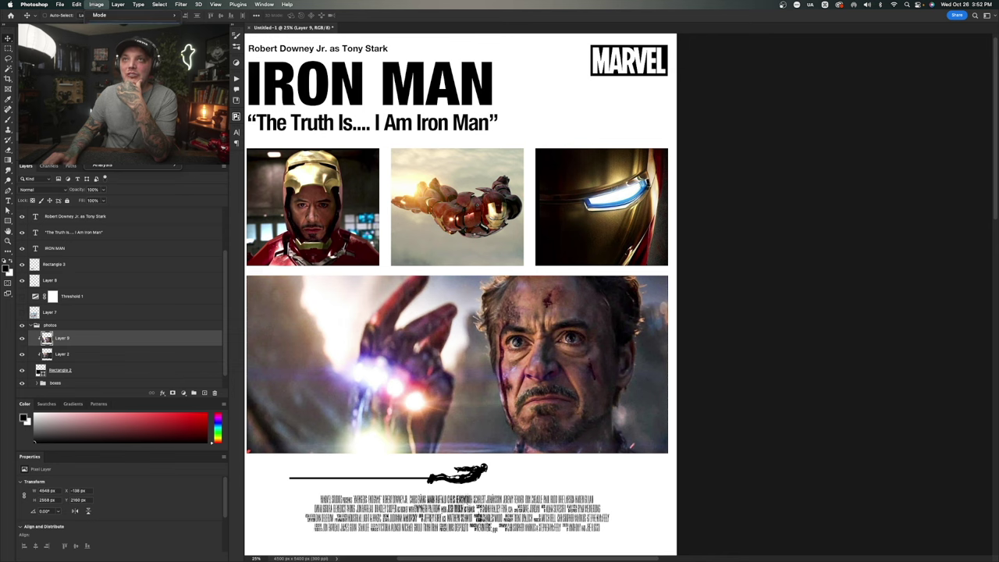
pyautogui.moveTo(109, 27)
pyautogui.click(215, 152)
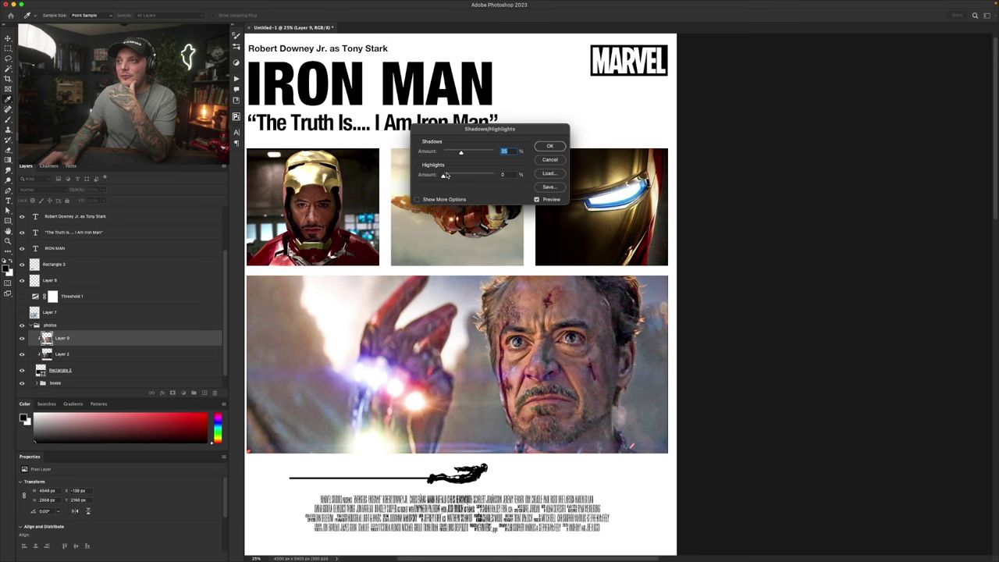
pyautogui.moveTo(444, 176); pyautogui.dragTo(451, 152)
pyautogui.moveTo(485, 176); pyautogui.dragTo(483, 177)
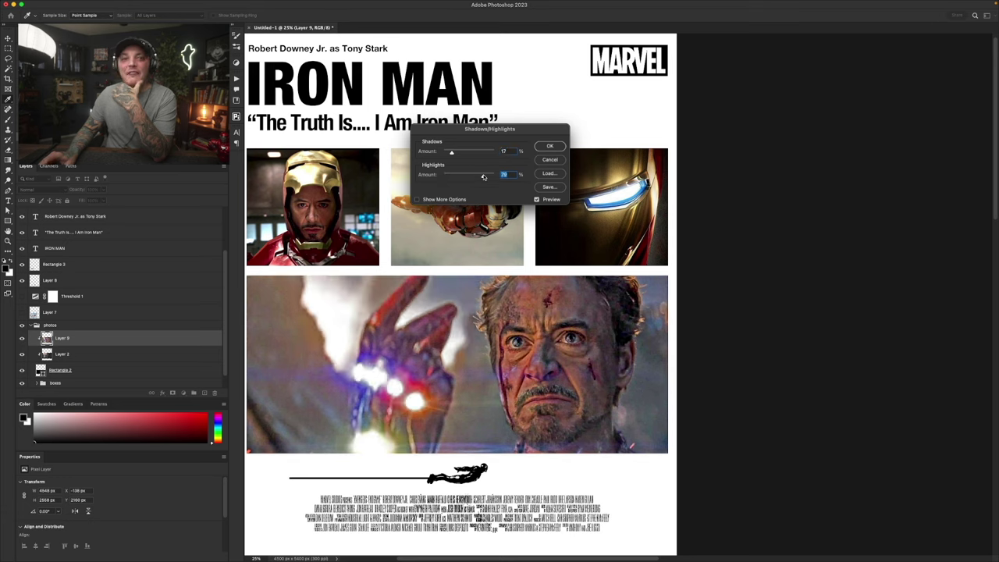
pyautogui.click(550, 147)
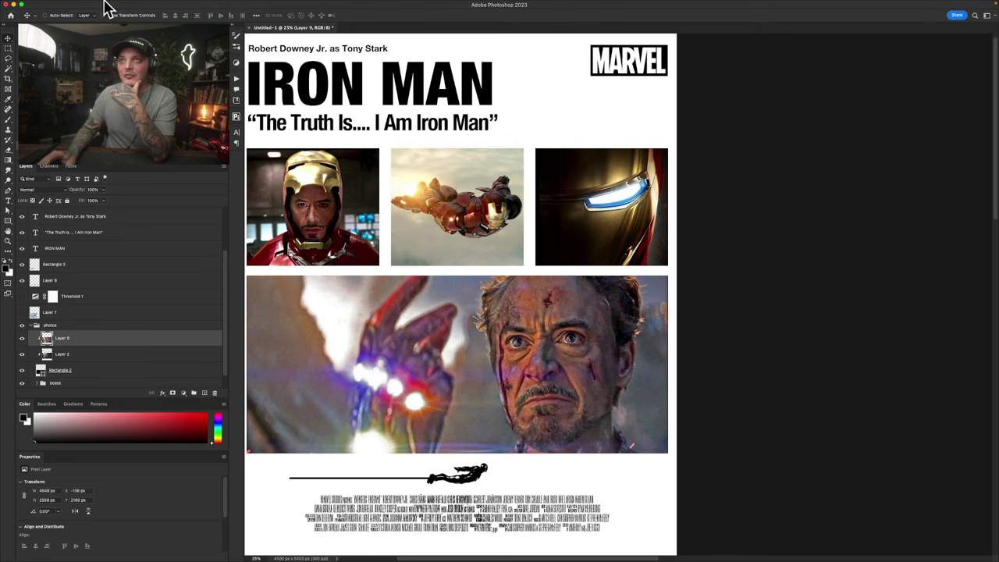
# Step: Open the Filter Gallery on the large close-up still and try a Stamp Light/Dark Balance of 11
pyautogui.click(181, 5)
pyautogui.click(200, 48)
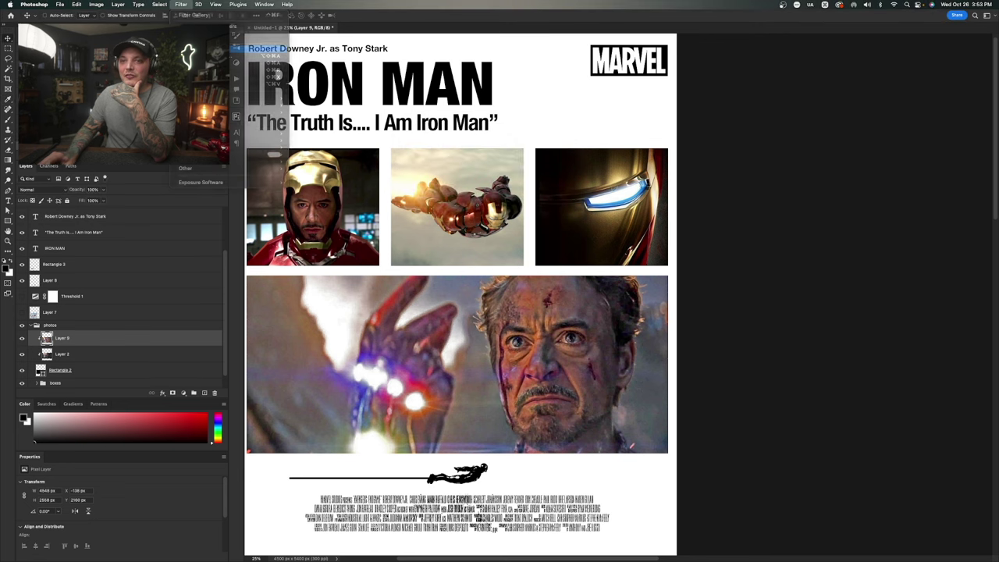
pyautogui.press('alt')
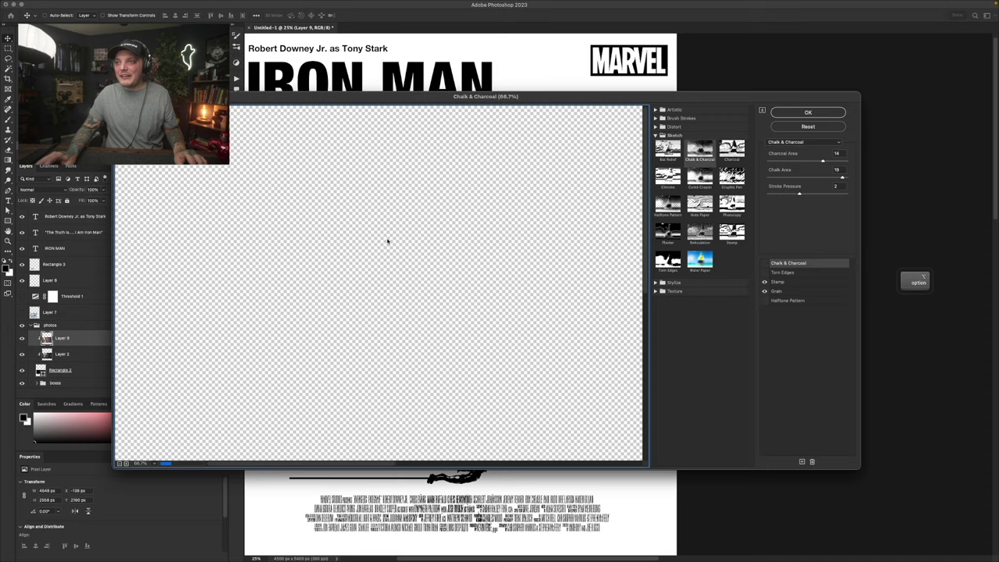
pyautogui.scroll(-3, 387, 241)
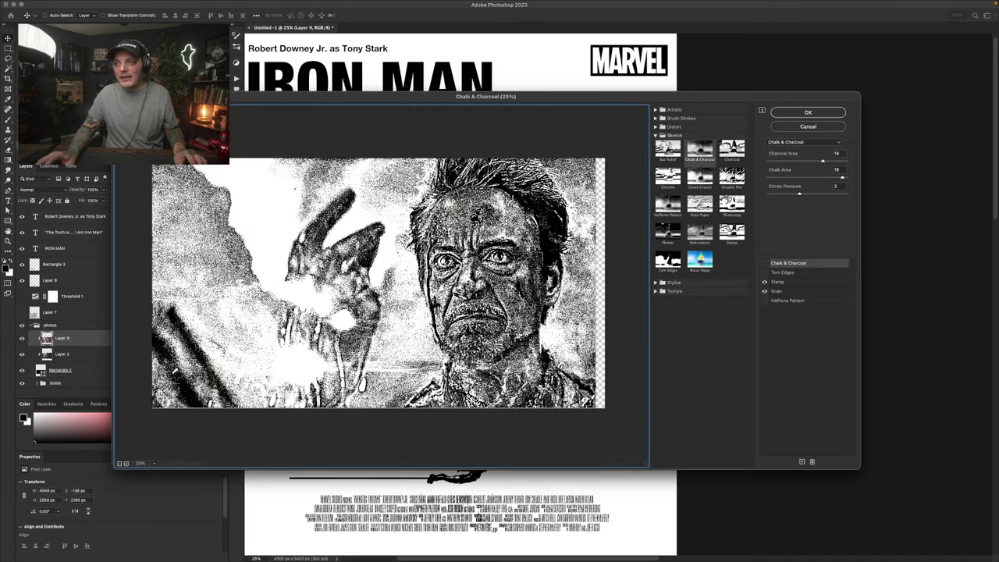
pyautogui.click(731, 232)
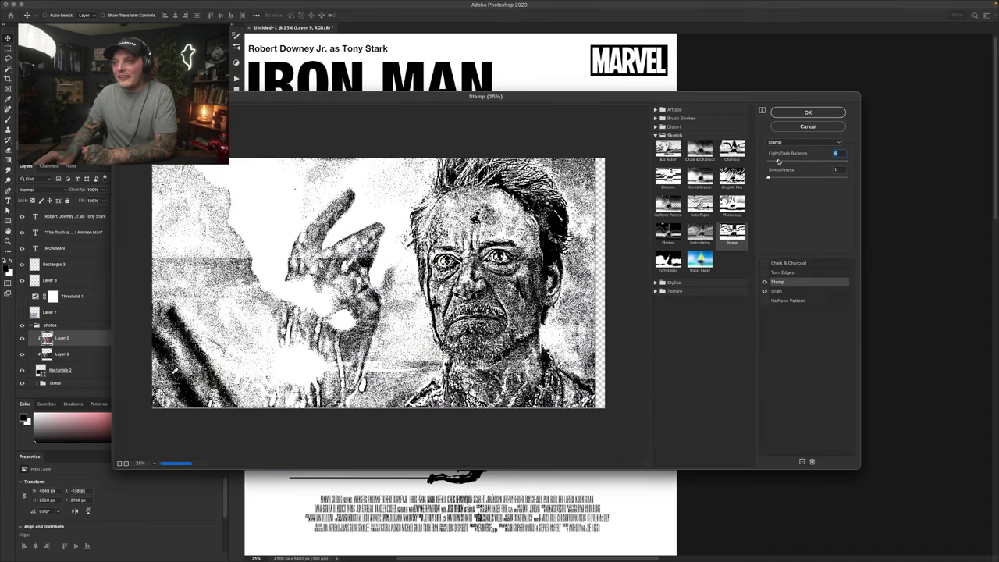
pyautogui.write('11')
pyautogui.press('Tab')
pyautogui.click(777, 291)
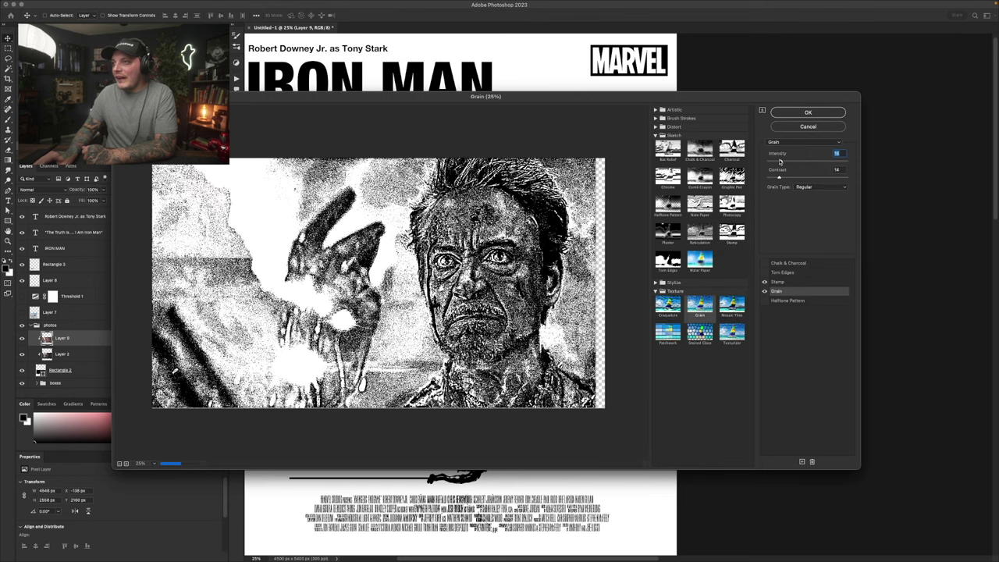
# Step: Try a Stamp Smoothness of 1 with an adjusted Light/Dark Balance on the large close-up still, and undo the applied filter
pyautogui.click(779, 282)
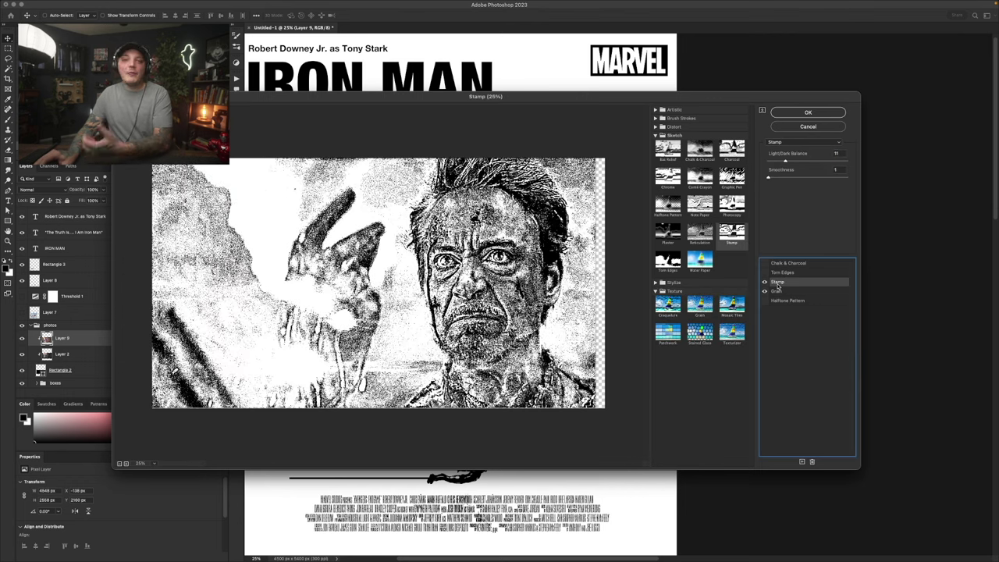
pyautogui.moveTo(768, 178); pyautogui.dragTo(767, 178)
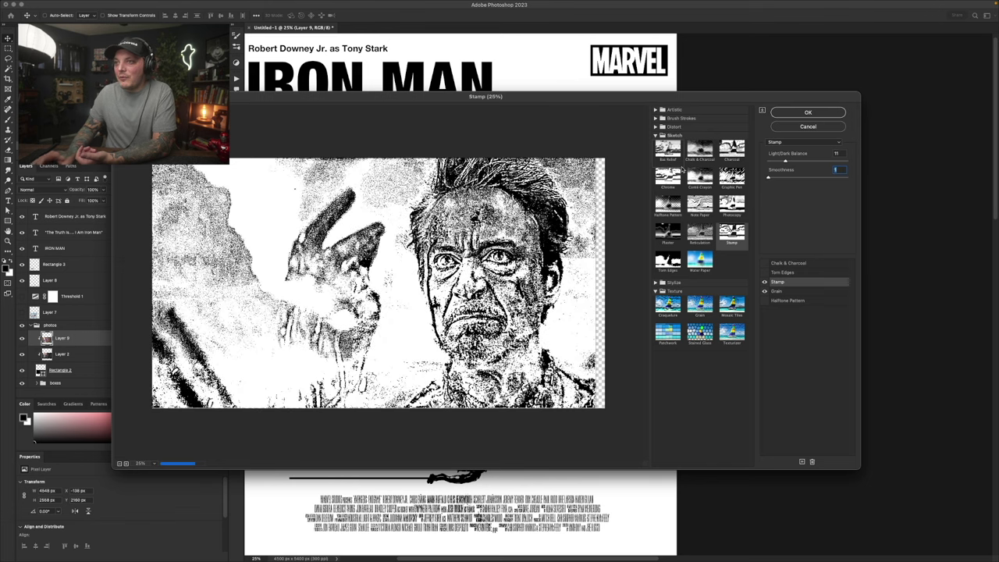
pyautogui.click(798, 161)
pyautogui.click(808, 112)
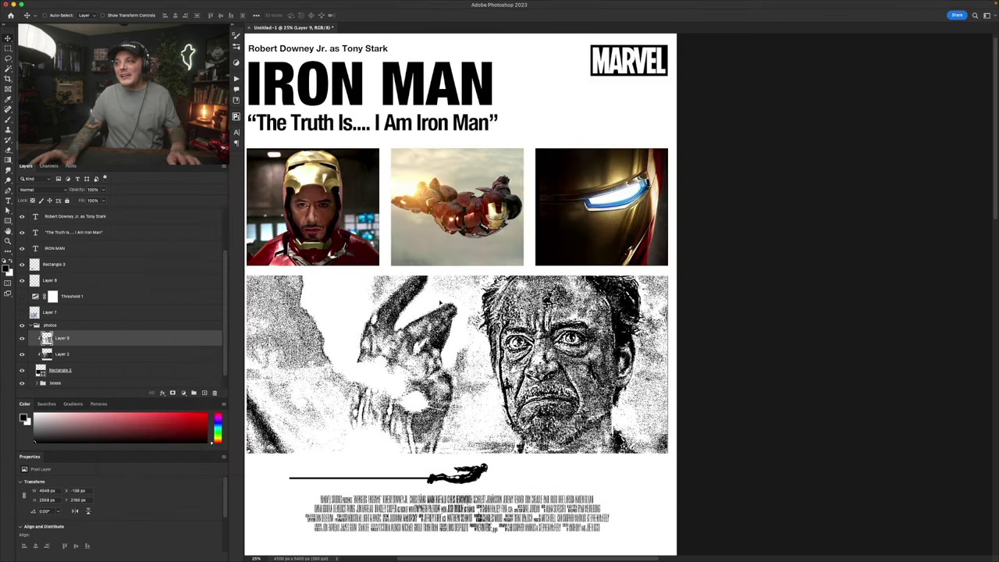
pyautogui.press('super+z')
# Step: Duplicate the large close-up still and apply the Filter Gallery's Stamp and Grain effects to the copy
pyautogui.keyDown('alt'); pyautogui.moveTo(64, 339); pyautogui.dragTo(67, 342); pyautogui.keyUp('alt')
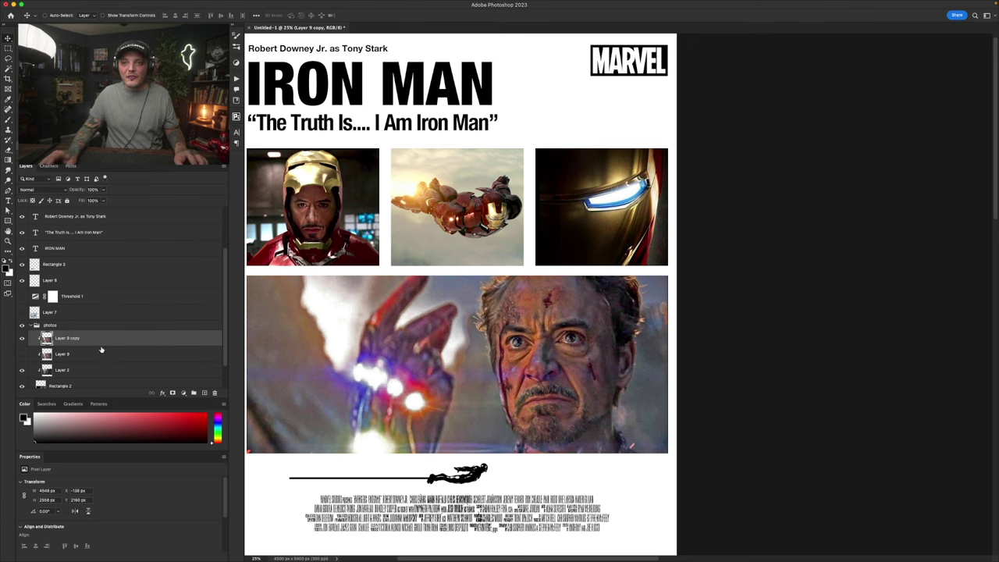
pyautogui.click(185, 4)
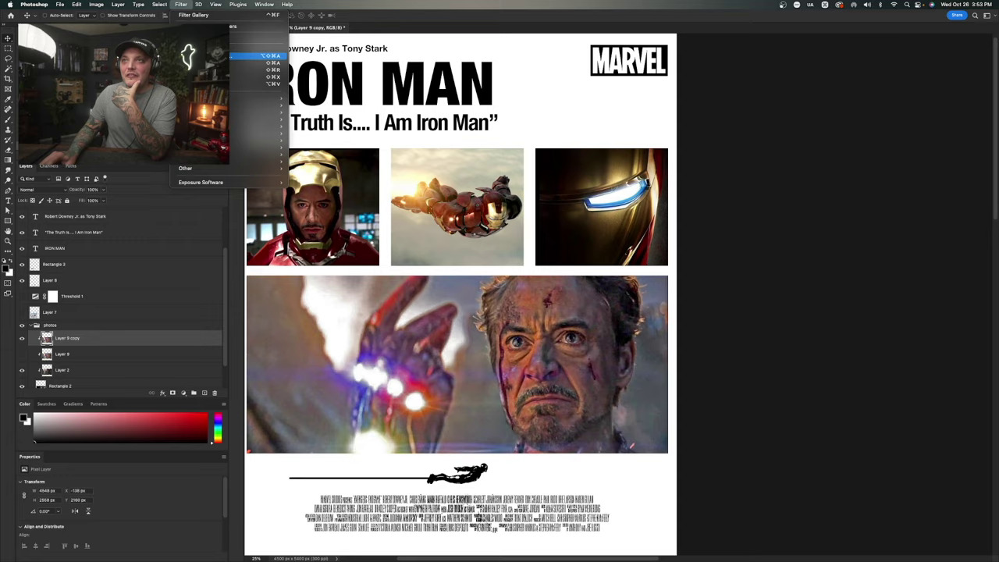
pyautogui.click(202, 56)
pyautogui.moveTo(511, 316); pyautogui.dragTo(401, 223)
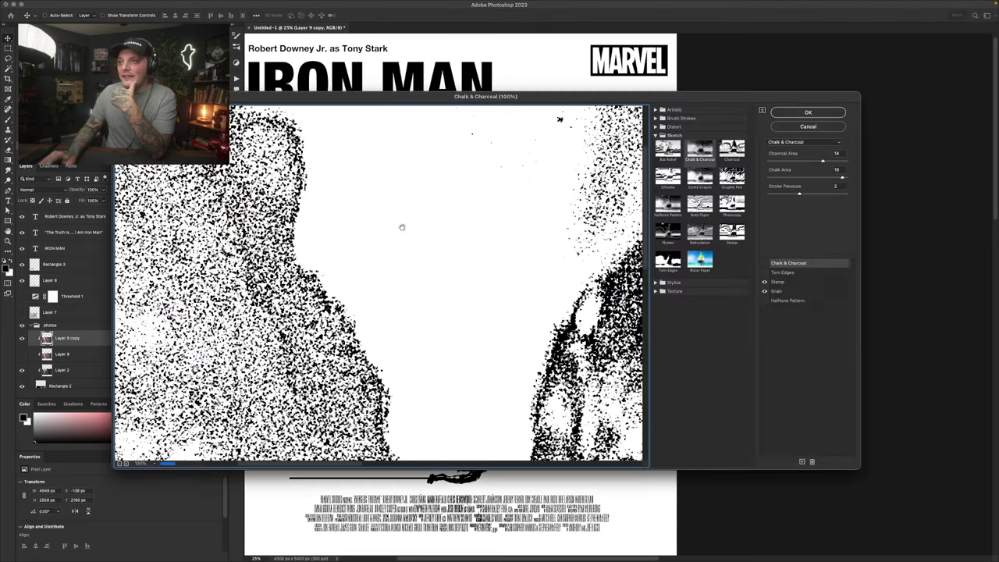
pyautogui.keyDown('alt'); pyautogui.click(468, 290); pyautogui.keyUp('alt')
pyautogui.keyDown('alt'); pyautogui.click(357, 167); pyautogui.keyUp('alt')
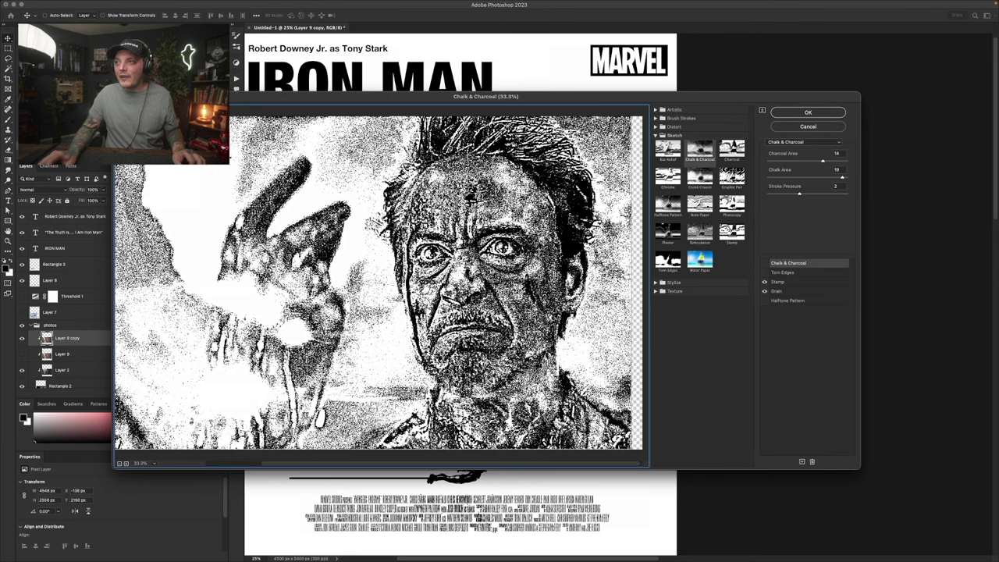
pyautogui.click(819, 115)
# Step: Hide the filtered copy, show the original close-up layer and apply the Filter Gallery's Stamp and Grain effects to it
pyautogui.moveTo(459, 335); pyautogui.dragTo(458, 291)
pyautogui.click(22, 338)
pyautogui.click(22, 354)
pyautogui.click(90, 359)
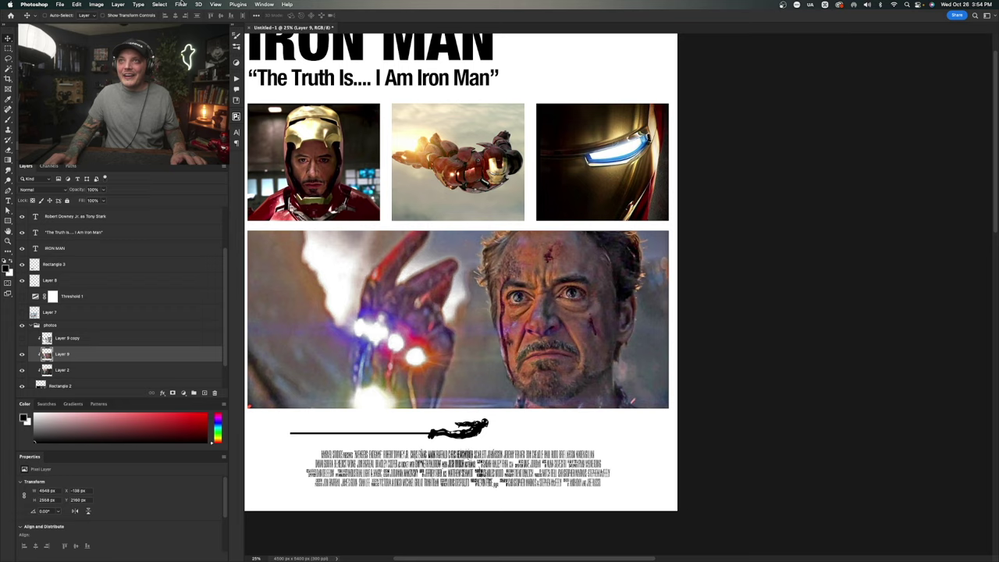
pyautogui.press('super+alt+f')
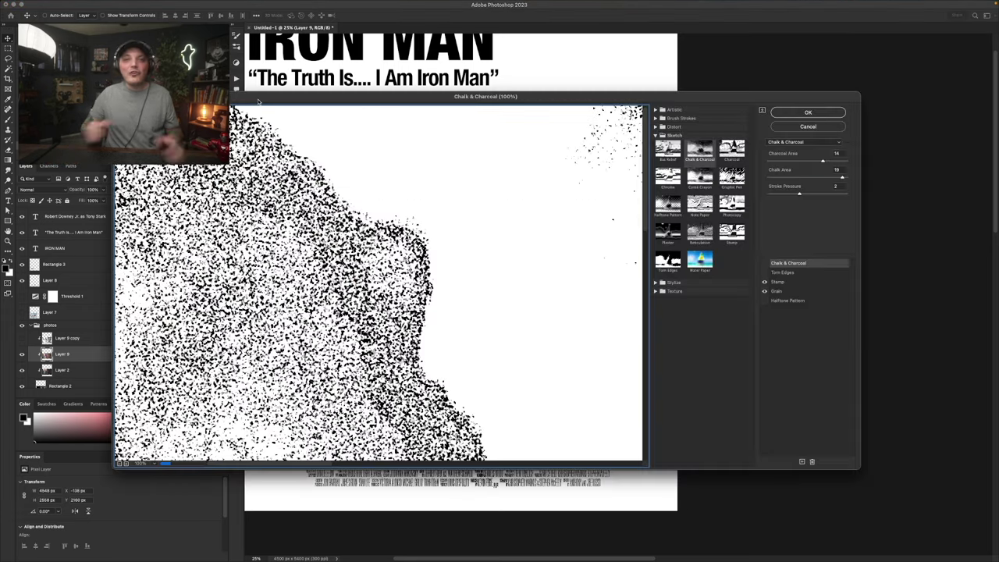
pyautogui.scroll(-4, 474, 219)
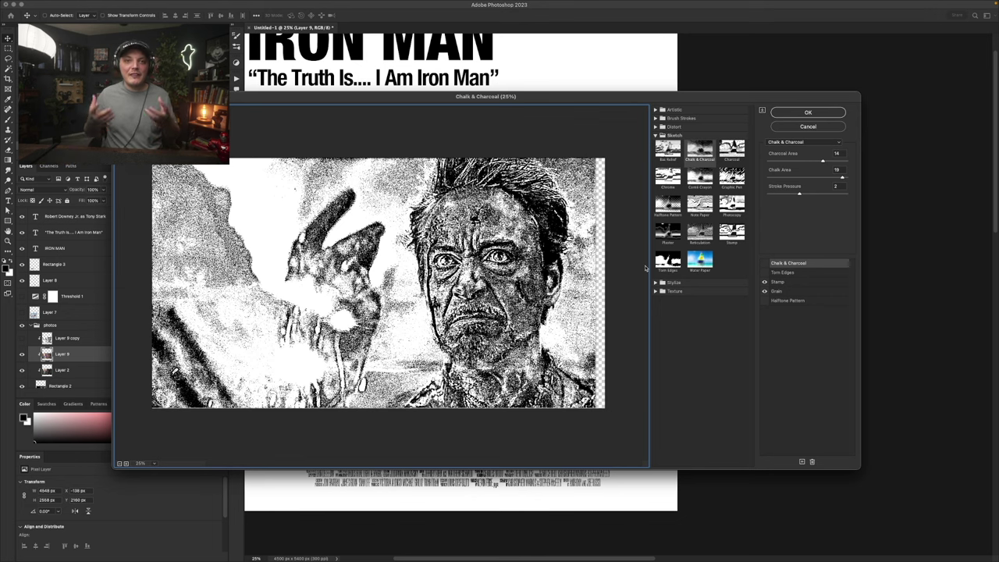
pyautogui.press('Return')
# Step: Compare the two stamp versions of the large close-up still and add a layer mask to the upper copy
pyautogui.click(22, 338)
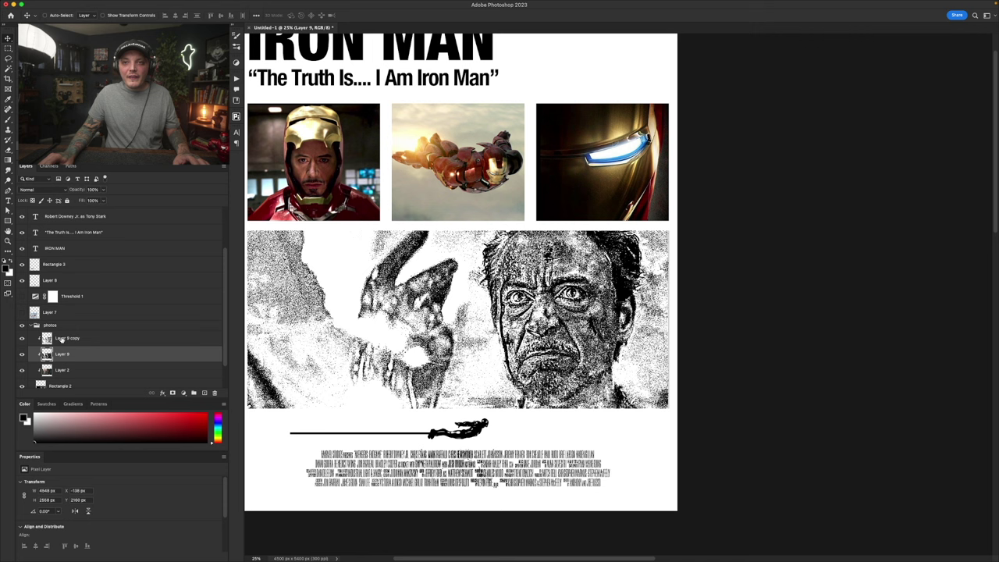
pyautogui.click(21, 340)
pyautogui.click(22, 339)
pyautogui.click(76, 340)
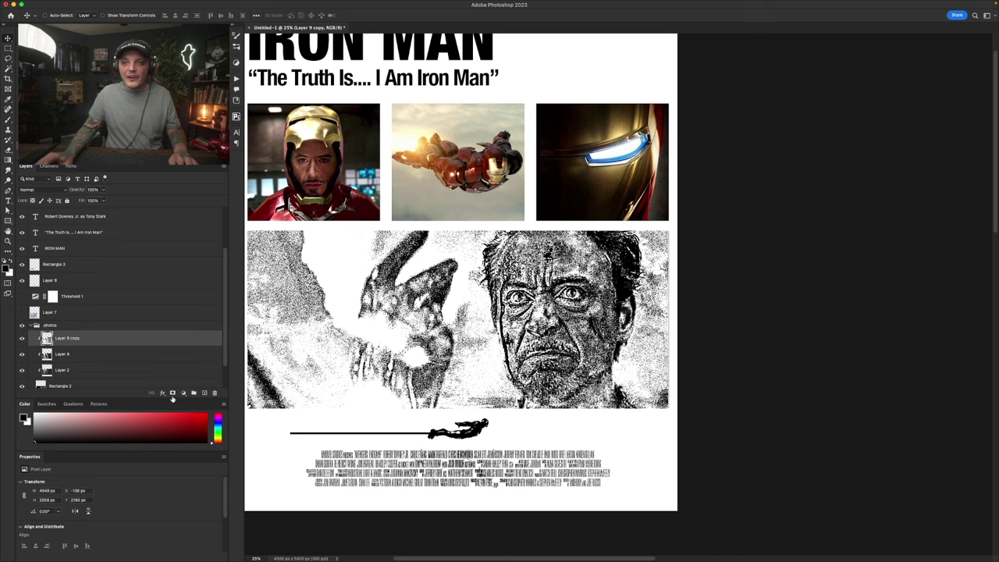
pyautogui.click(172, 393)
# Step: Set the Brush tool's blending mode to Dissolve for painting on the layer mask
pyautogui.press('b')
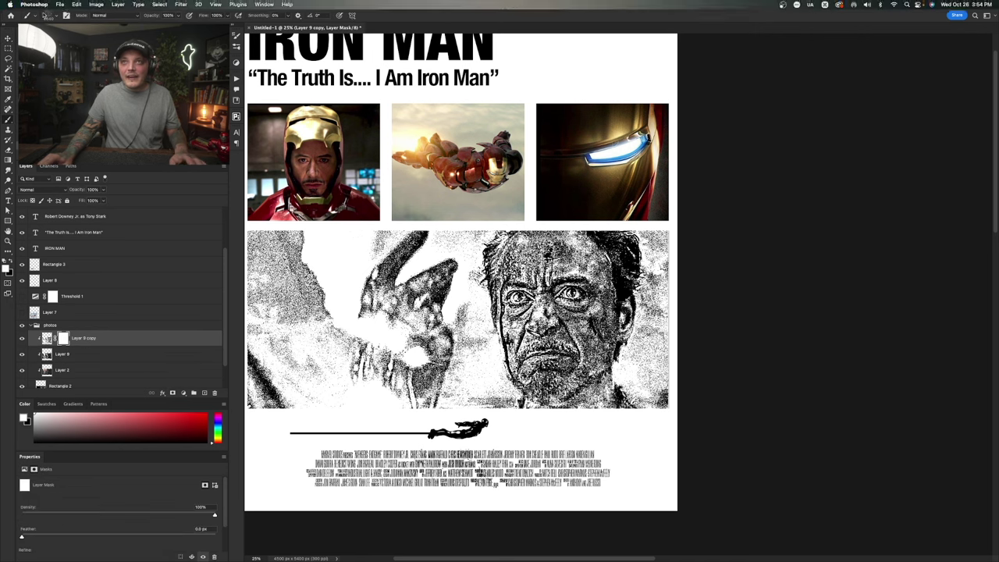
pyautogui.click(46, 15)
pyautogui.click(102, 15)
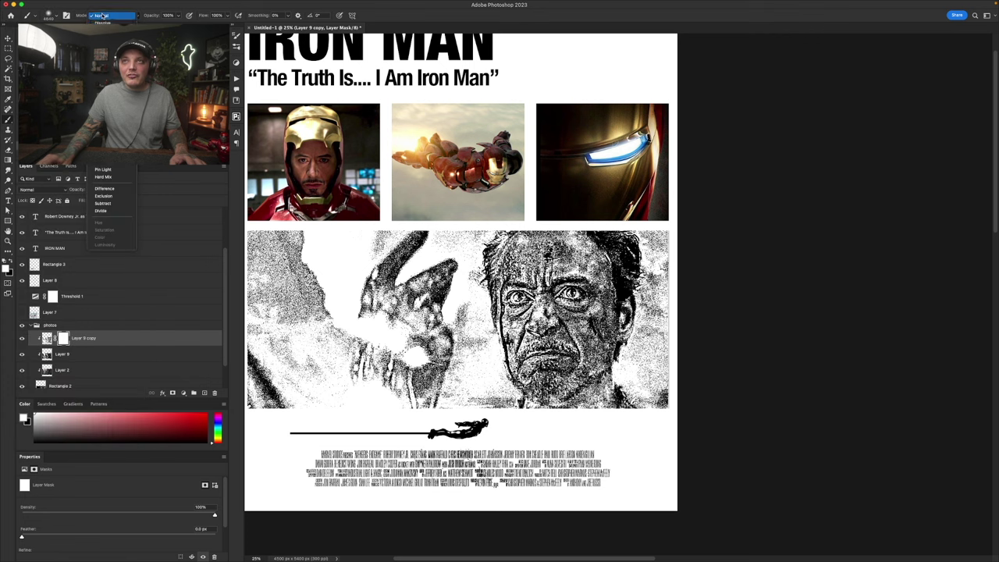
pyautogui.click(103, 22)
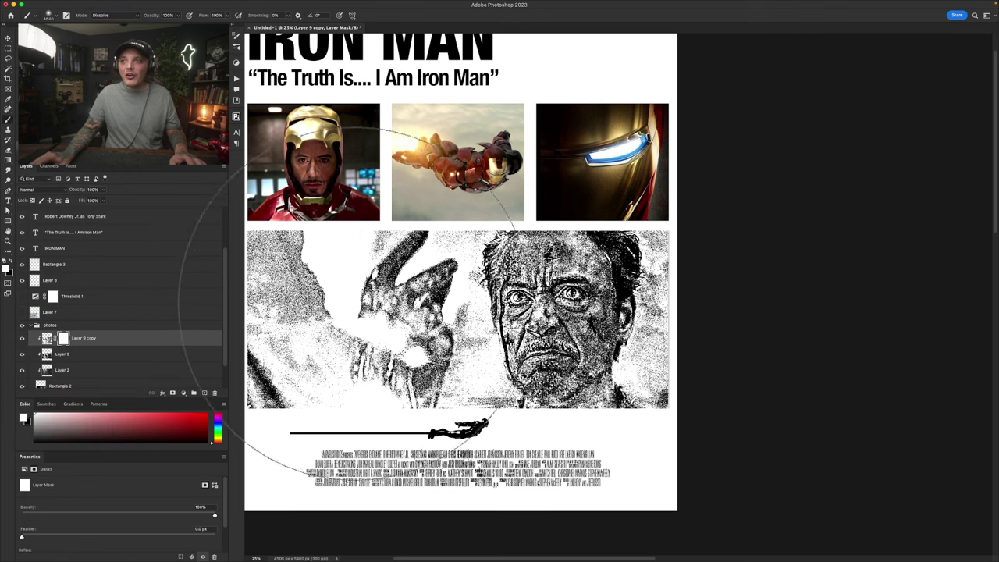
# Step: Paint the copy's mask black with a reduced brush to bring out the darker stamp layer around the hand and face
pyautogui.press('space')
pyautogui.moveTo(297, 286)
pyautogui.mouseDown()
pyautogui.moveTo(355, 274)
pyautogui.moveTo(257, 367)
pyautogui.moveTo(323, 424)
pyautogui.moveTo(390, 445)
pyautogui.moveTo(421, 371)
pyautogui.mouseUp()
pyautogui.press('x')
pyautogui.press('[')
pyautogui.press('[')
pyautogui.press('[')
pyautogui.press('[')
pyautogui.press('[')
pyautogui.press('[')
pyautogui.press('[')
pyautogui.press('[')
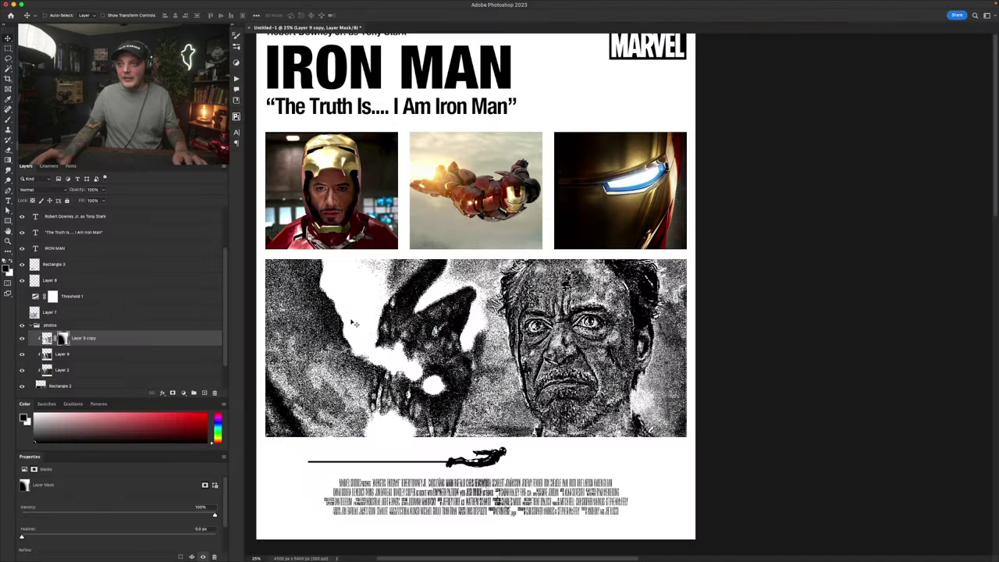
# Step: Paste the light burst image into the poster and position it over the raised hand in the large still
pyautogui.press('super+v')
pyautogui.press('space')
pyautogui.moveTo(469, 295); pyautogui.dragTo(521, 293)
pyautogui.press('super+t')
pyautogui.press('Return')
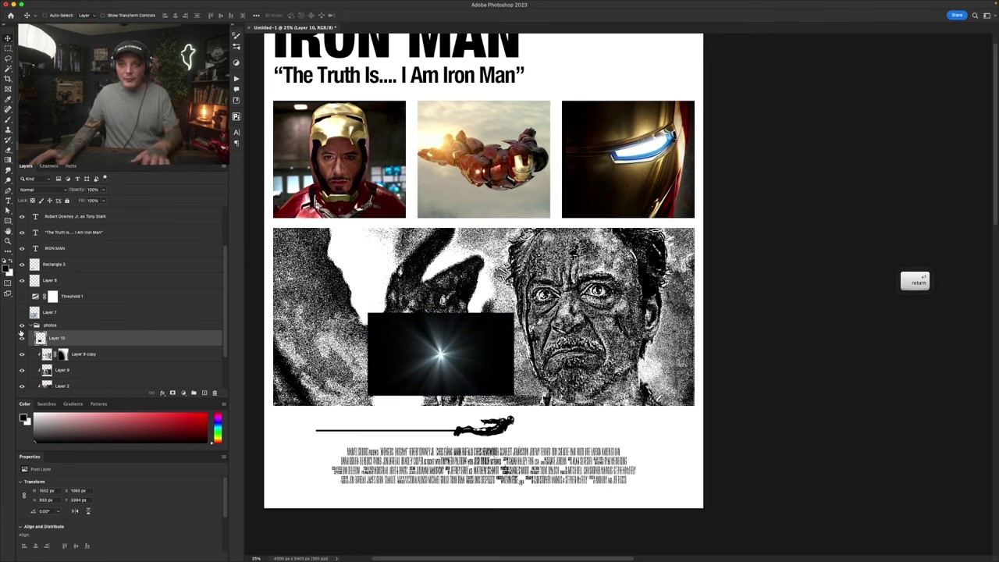
pyautogui.moveTo(450, 357); pyautogui.dragTo(450, 352)
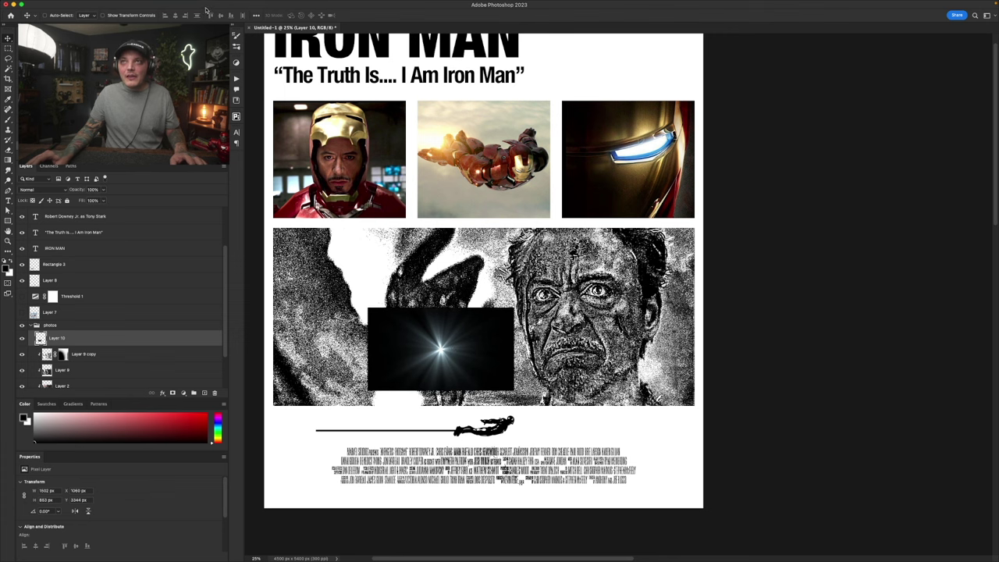
# Step: Apply the Filter Gallery to the light burst with an adjusted Stamp Light/Dark Balance and a Grain Intensity of 25
pyautogui.click(181, 4)
pyautogui.click(201, 49)
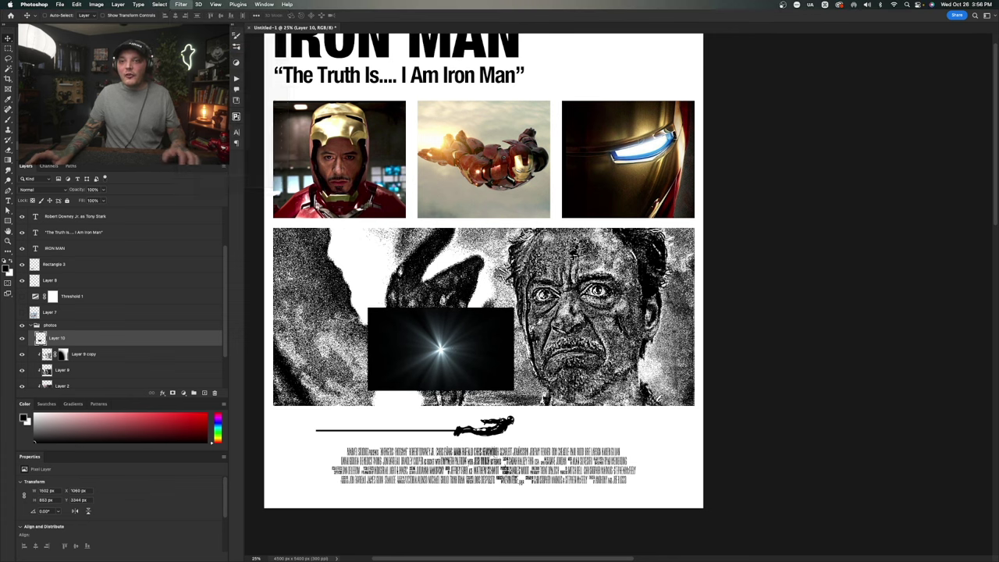
pyautogui.moveTo(547, 315); pyautogui.dragTo(504, 288)
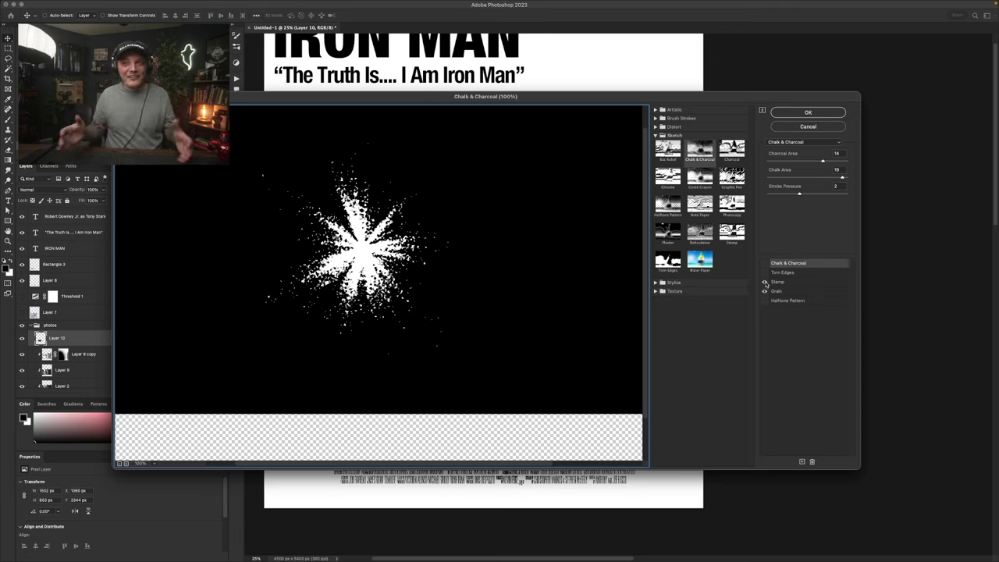
pyautogui.click(784, 282)
pyautogui.click(786, 162)
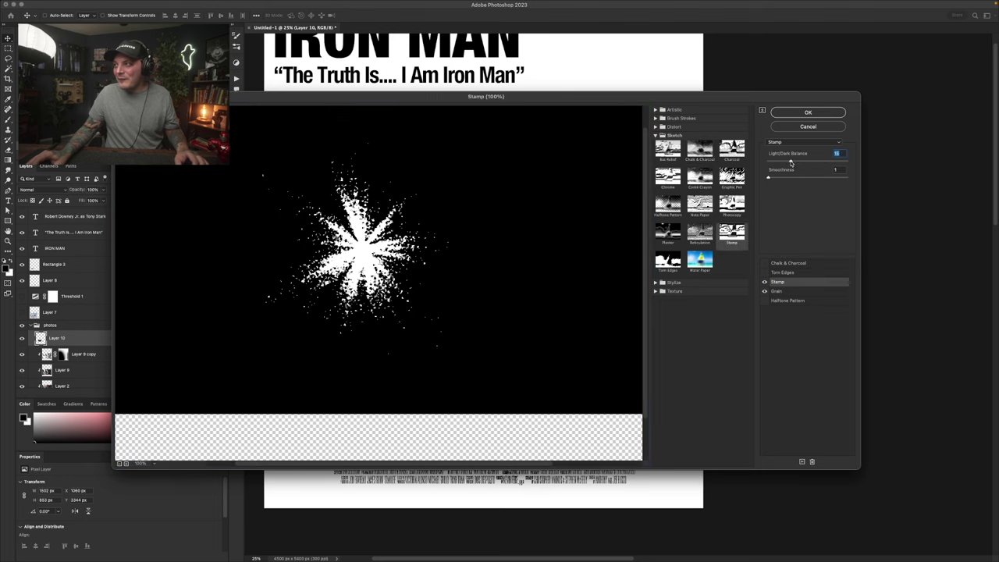
pyautogui.moveTo(769, 178)
pyautogui.mouseDown()
pyautogui.moveTo(783, 179)
pyautogui.moveTo(753, 179)
pyautogui.mouseUp()
pyautogui.click(777, 291)
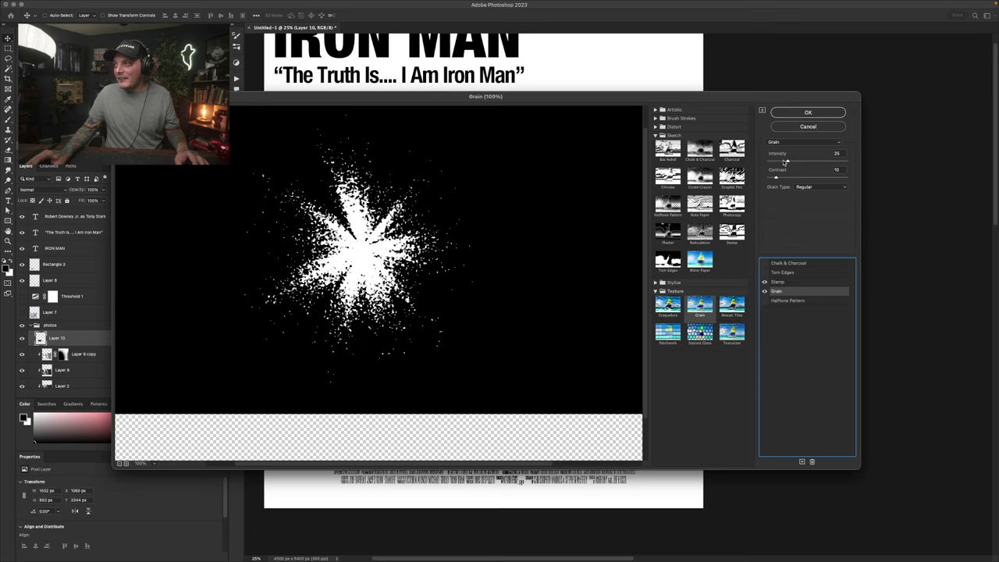
pyautogui.press('Return')
# Step: Remove the black background around the light burst with the Magic Wand and move the burst on the raised hand
pyautogui.press('w')
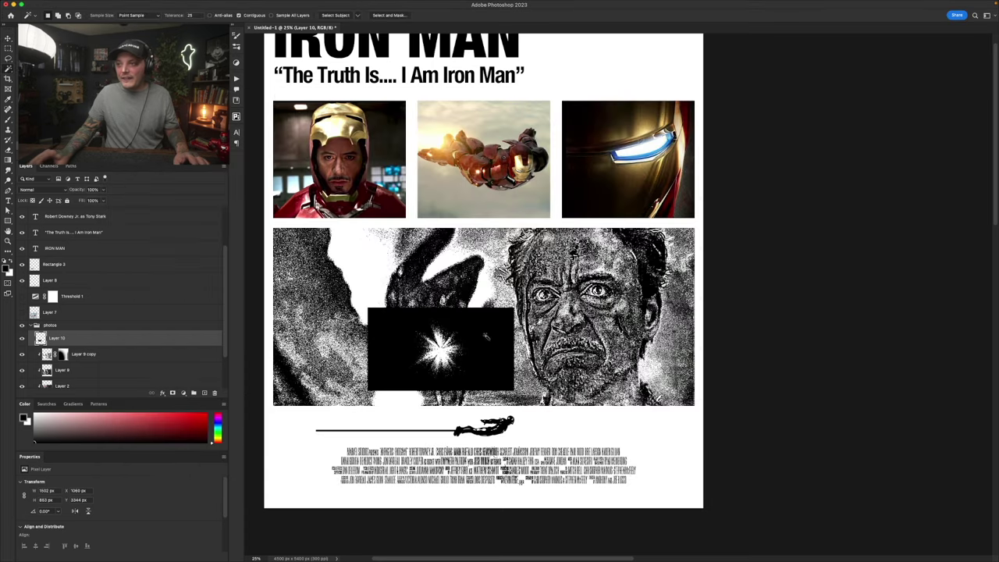
pyautogui.press('super+d')
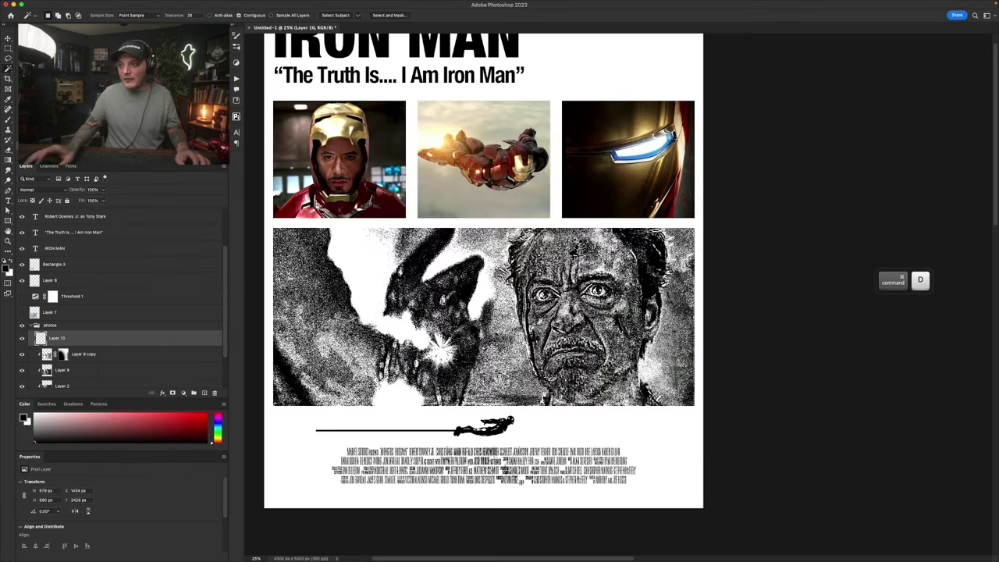
pyautogui.click(8, 39)
pyautogui.moveTo(450, 349); pyautogui.dragTo(493, 370)
# Step: Arrange and transform the light bursts over the glowing points of the raised hand
pyautogui.moveTo(465, 326); pyautogui.dragTo(428, 311)
pyautogui.moveTo(427, 311); pyautogui.dragTo(398, 331)
pyautogui.press('super+t')
pyautogui.moveTo(414, 296); pyautogui.dragTo(450, 286)
pyautogui.press('Return')
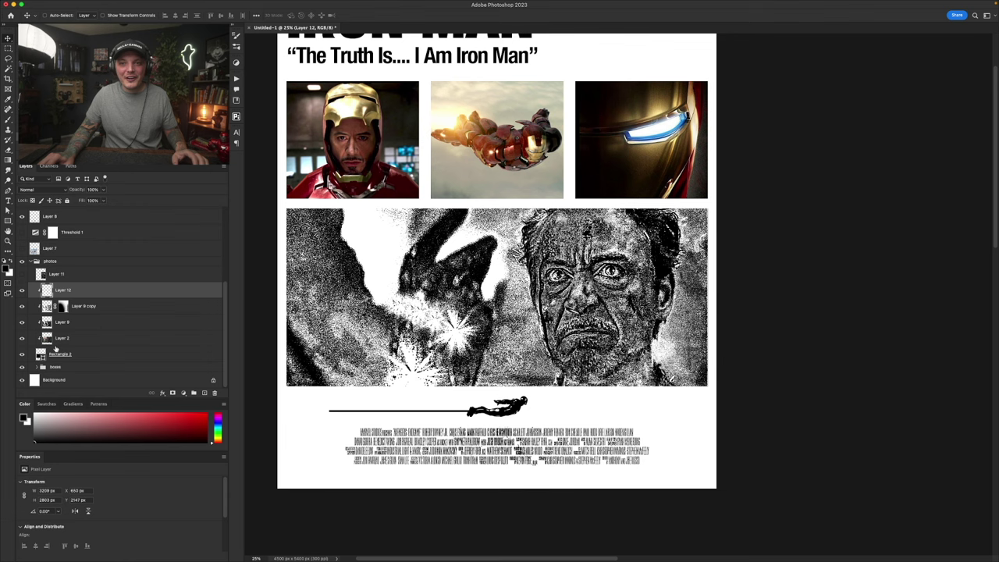
# Step: Apply the Filter Gallery's Stamp and Grain to the glowing-eye helmet still in the boxes group with an adjusted Stamp Light/Dark Balance
pyautogui.click(38, 366)
pyautogui.scroll(-1, 72, 376)
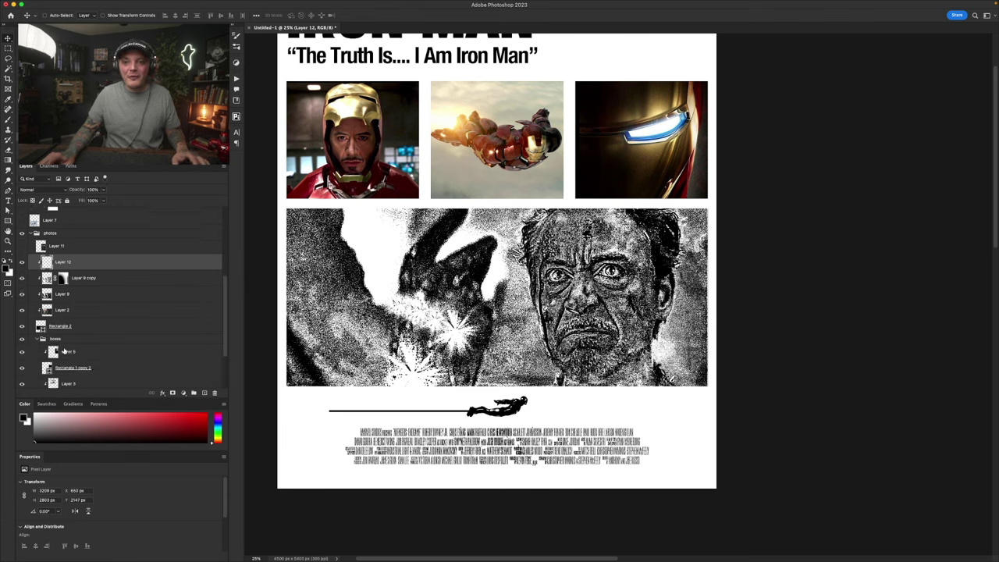
pyautogui.click(67, 351)
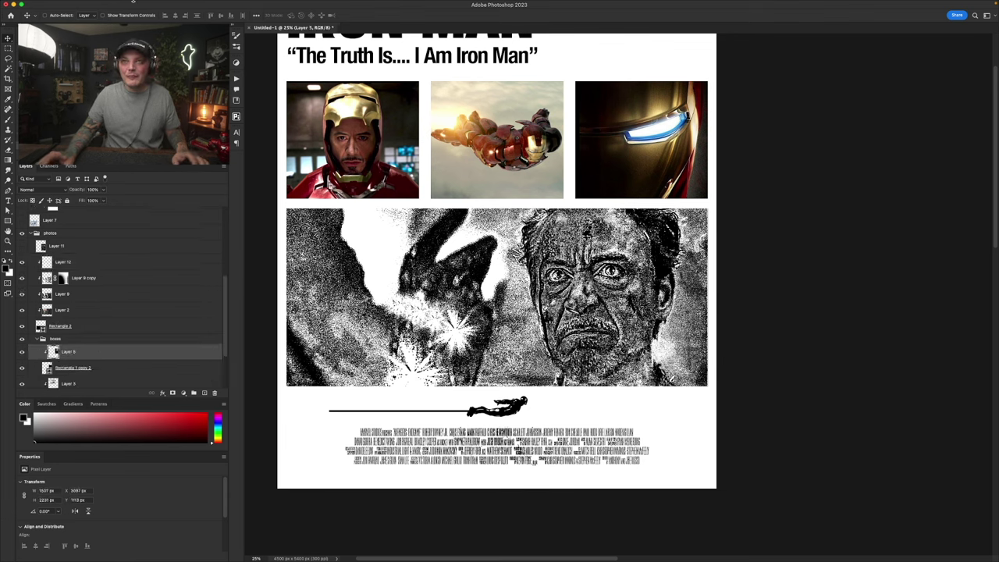
pyautogui.moveTo(136, 4)
pyautogui.click(180, 4)
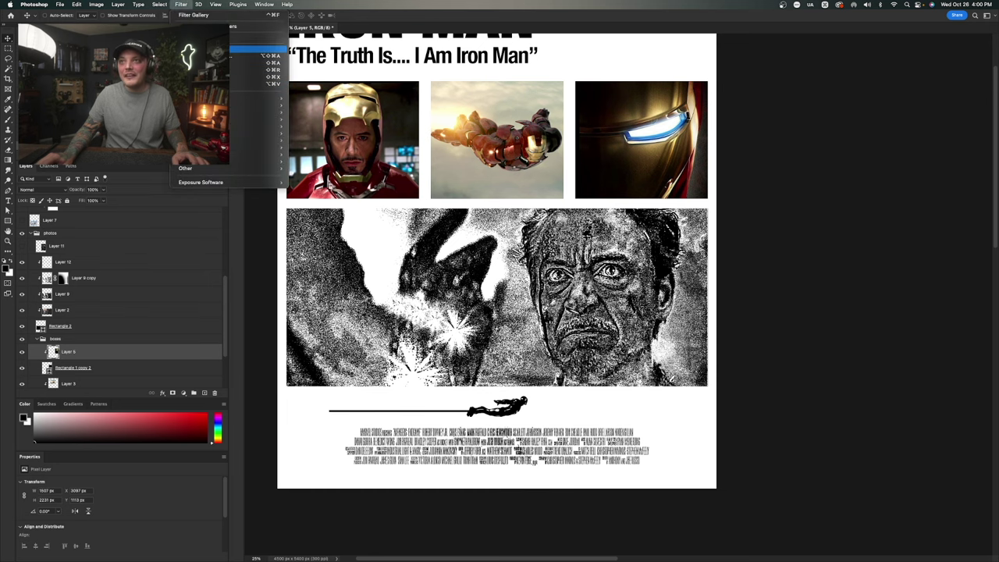
pyautogui.click(205, 49)
pyautogui.click(731, 231)
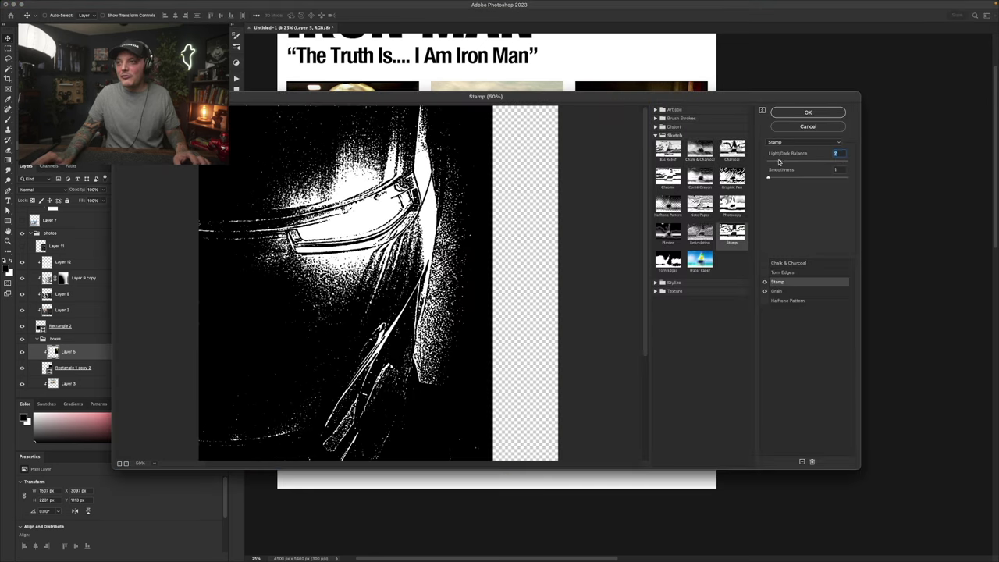
pyautogui.moveTo(778, 162); pyautogui.dragTo(834, 181)
pyautogui.click(777, 290)
pyautogui.press('Return')
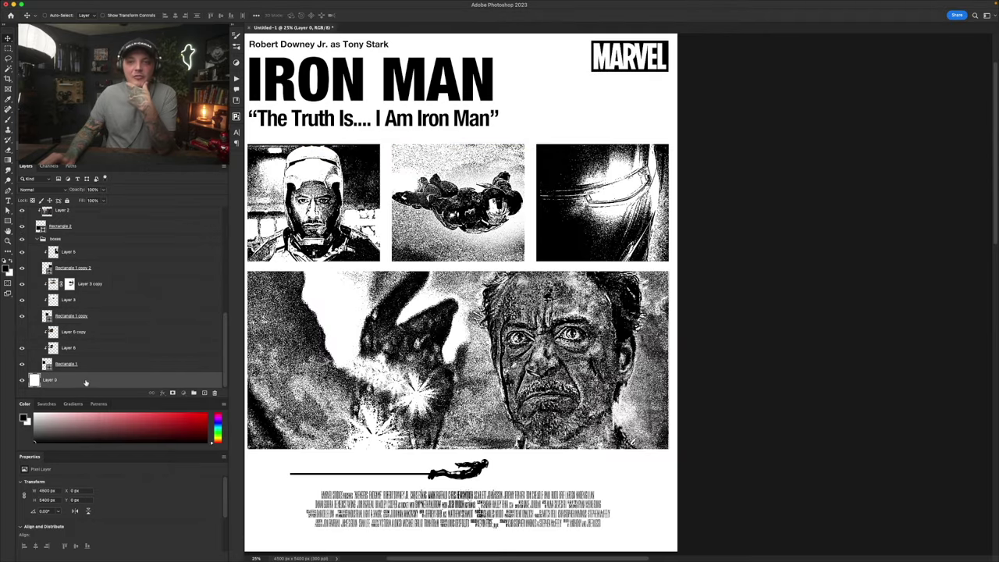
# Step: Add a Color Overlay to the white background layer in a warm off-white
pyautogui.click(162, 392)
pyautogui.click(184, 457)
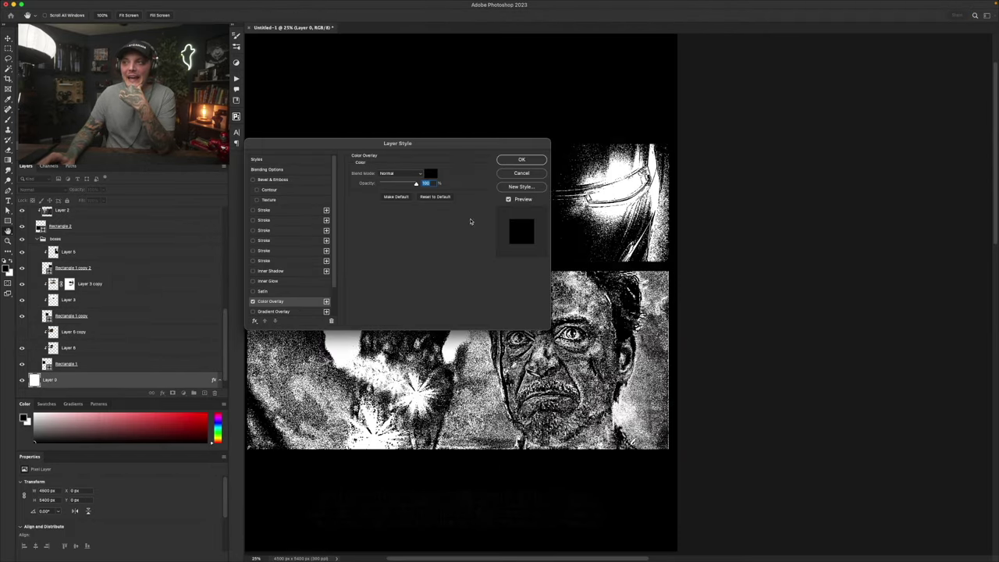
pyautogui.click(422, 174)
pyautogui.click(431, 175)
pyautogui.click(430, 177)
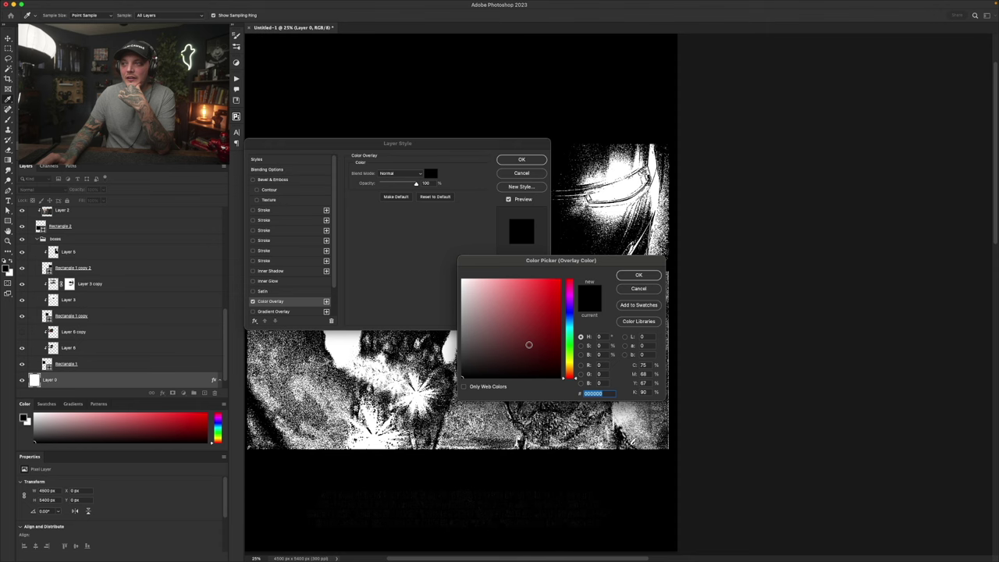
pyautogui.moveTo(570, 372); pyautogui.dragTo(570, 361)
pyautogui.moveTo(515, 328); pyautogui.dragTo(468, 290)
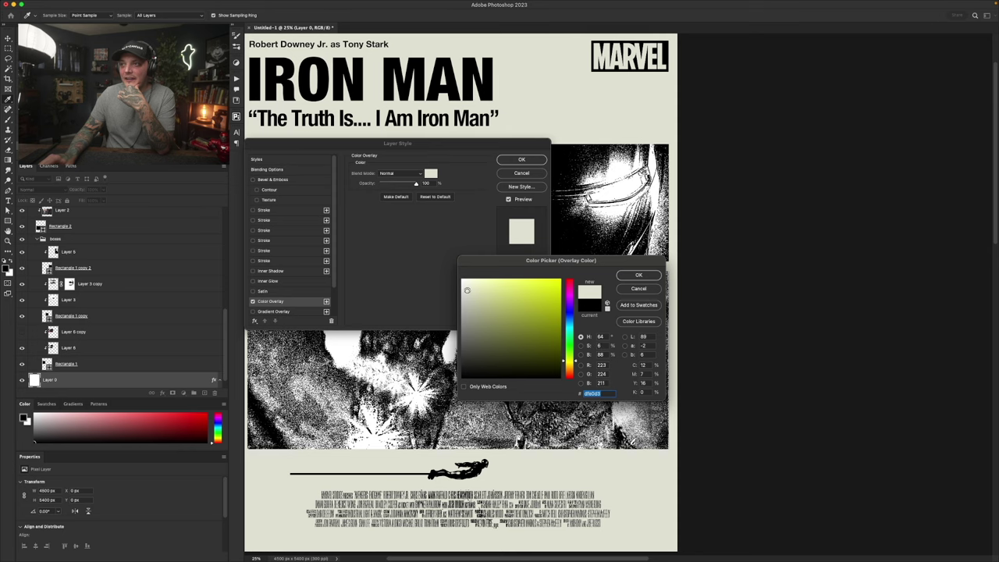
pyautogui.moveTo(571, 365); pyautogui.dragTo(572, 368)
pyautogui.click(528, 312)
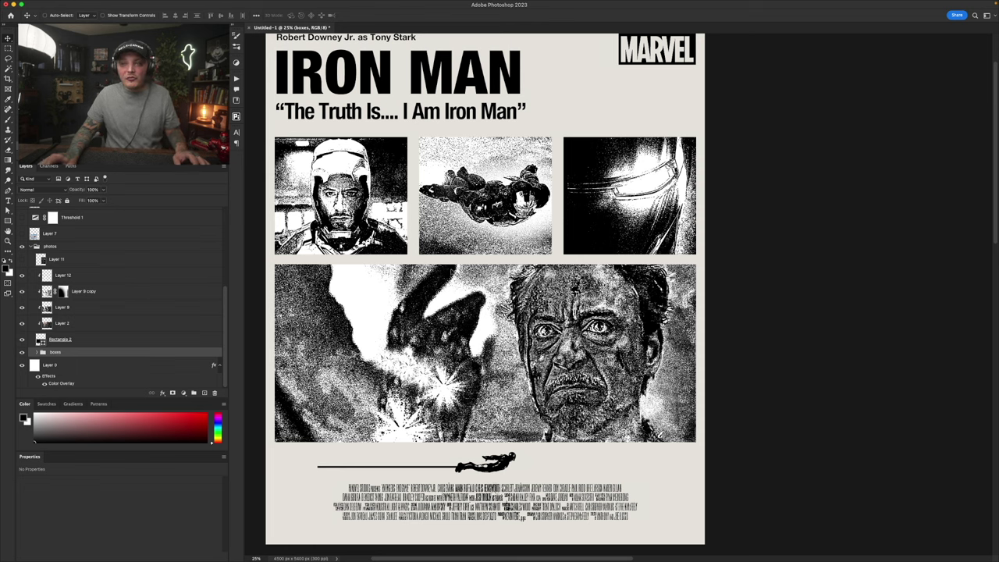
# Step: Set the collapsed photos group's blend mode to Multiply
pyautogui.click(53, 247)
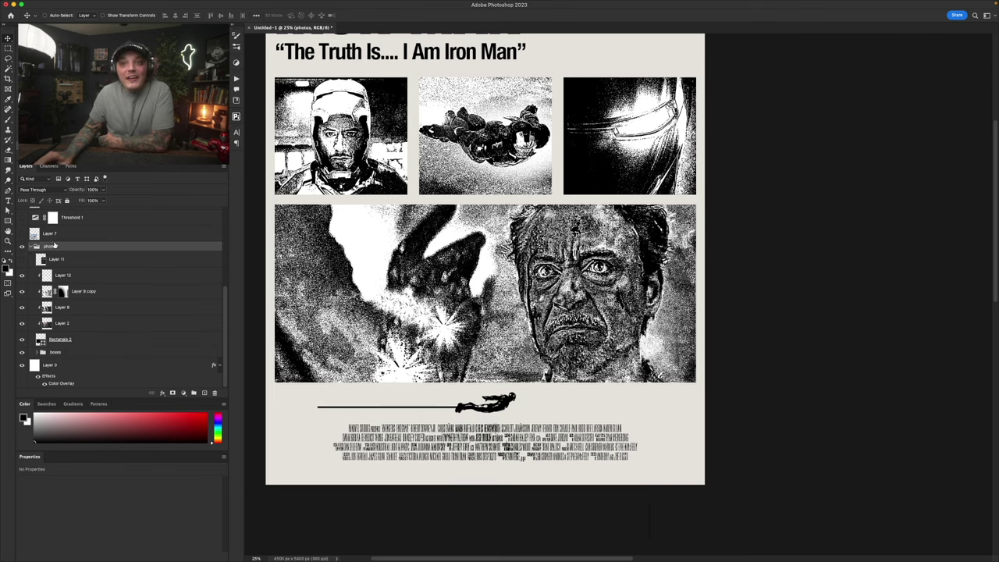
pyautogui.click(31, 247)
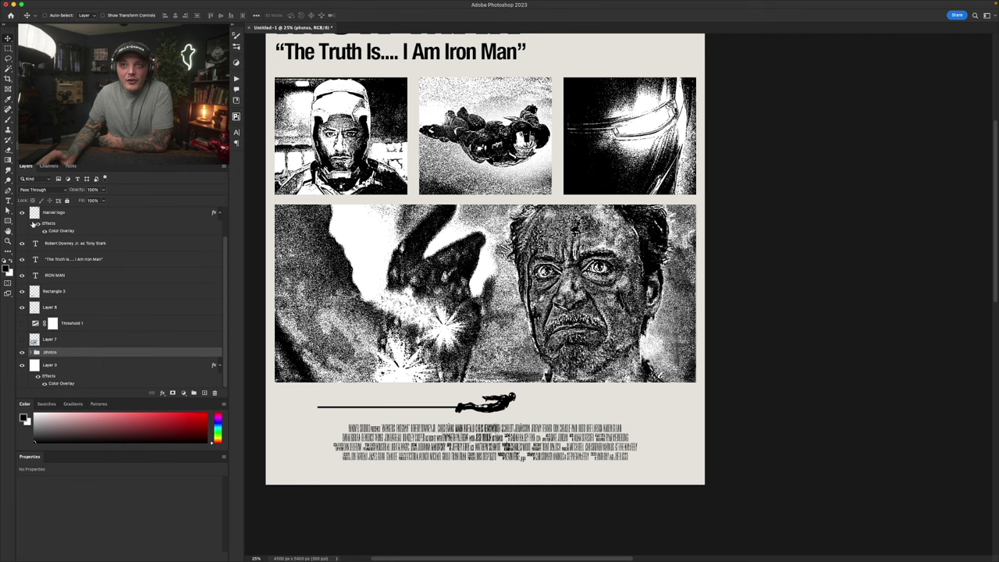
pyautogui.click(45, 191)
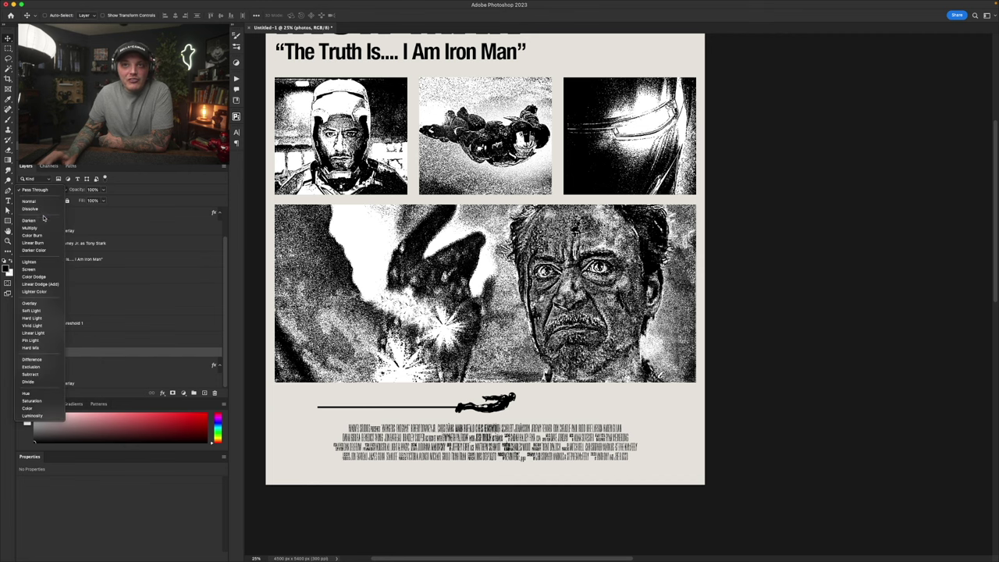
pyautogui.click(32, 227)
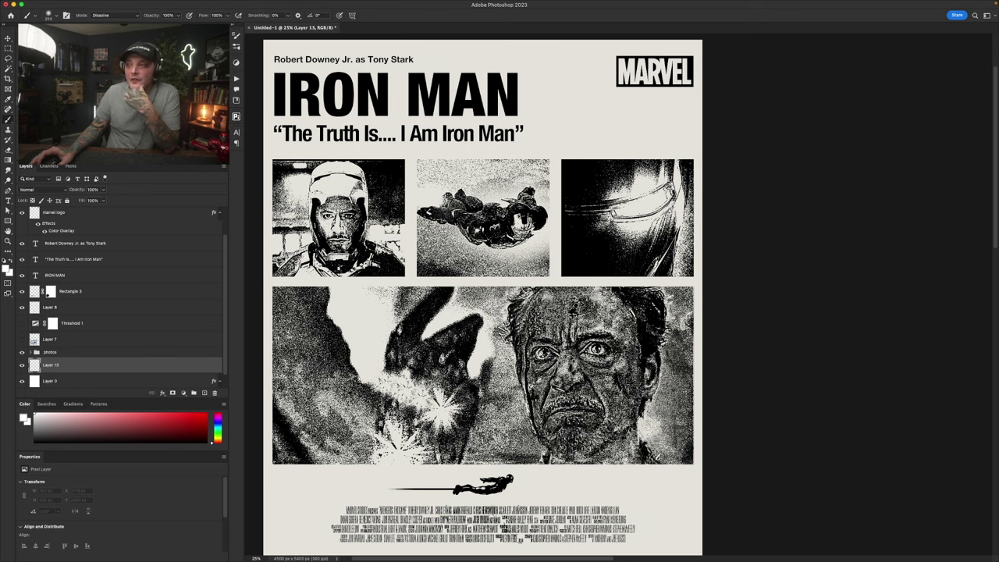
# Step: Paint a soft white glow behind the light bursts on the raised hand, on the layer beneath the photos group
pyautogui.scroll(-1, 80, 357)
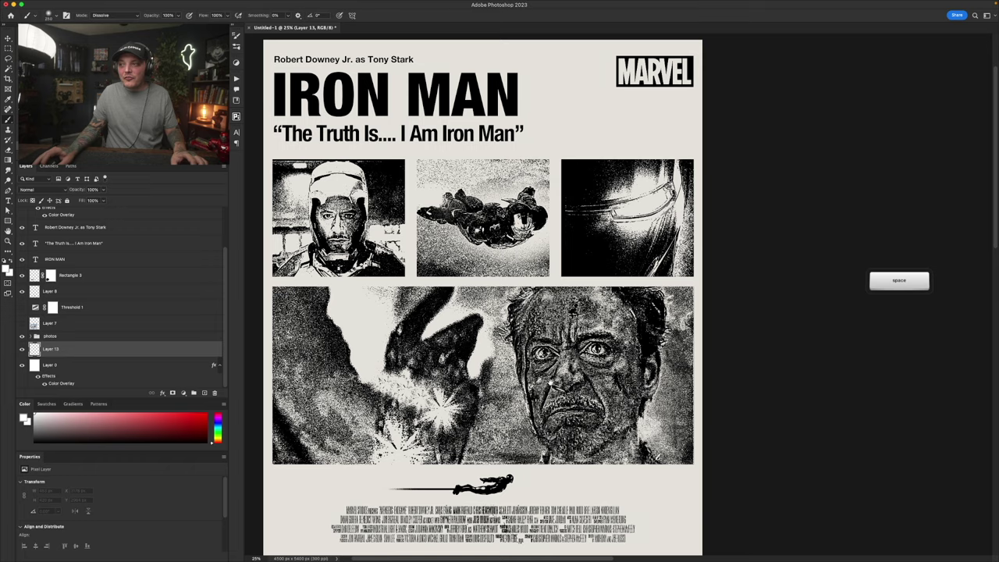
pyautogui.moveTo(523, 405); pyautogui.dragTo(524, 389)
pyautogui.press('z')
pyautogui.click(579, 325)
pyautogui.press('b')
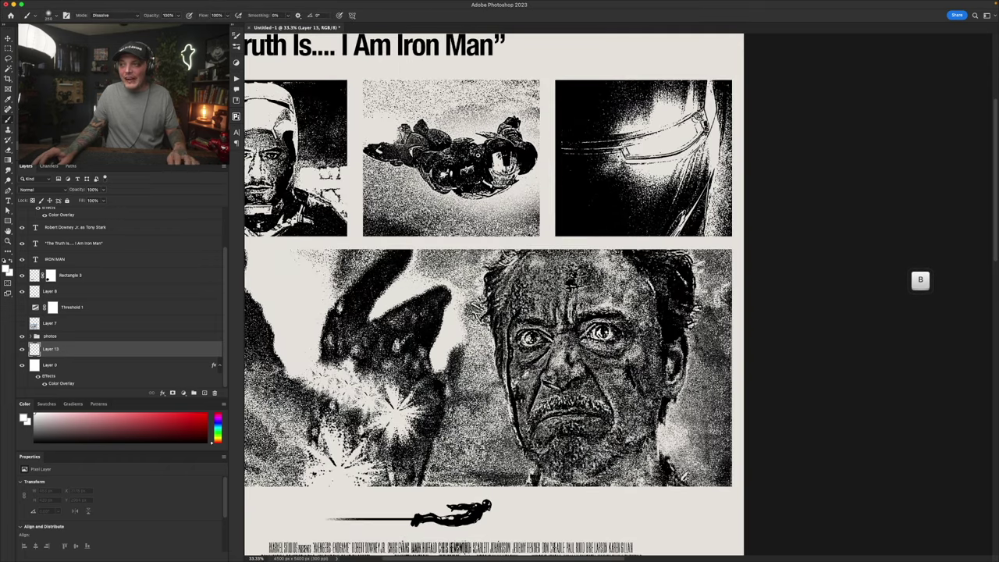
pyautogui.click(536, 344)
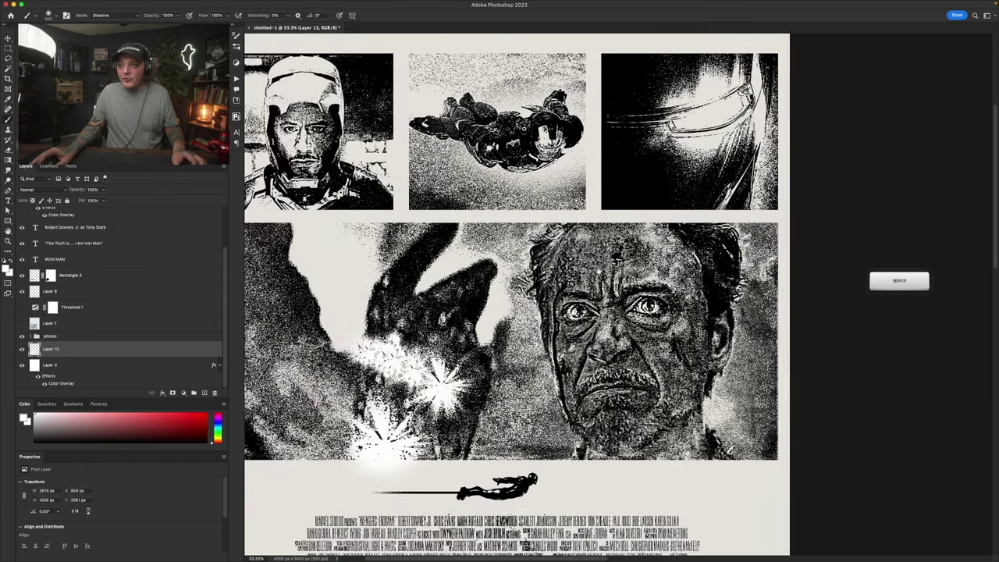
# Step: Paint white behind the glowing helmet eye with a smaller brush
pyautogui.moveTo(590, 266)
pyautogui.mouseDown()
pyautogui.moveTo(574, 295)
pyautogui.moveTo(527, 305)
pyautogui.mouseUp()
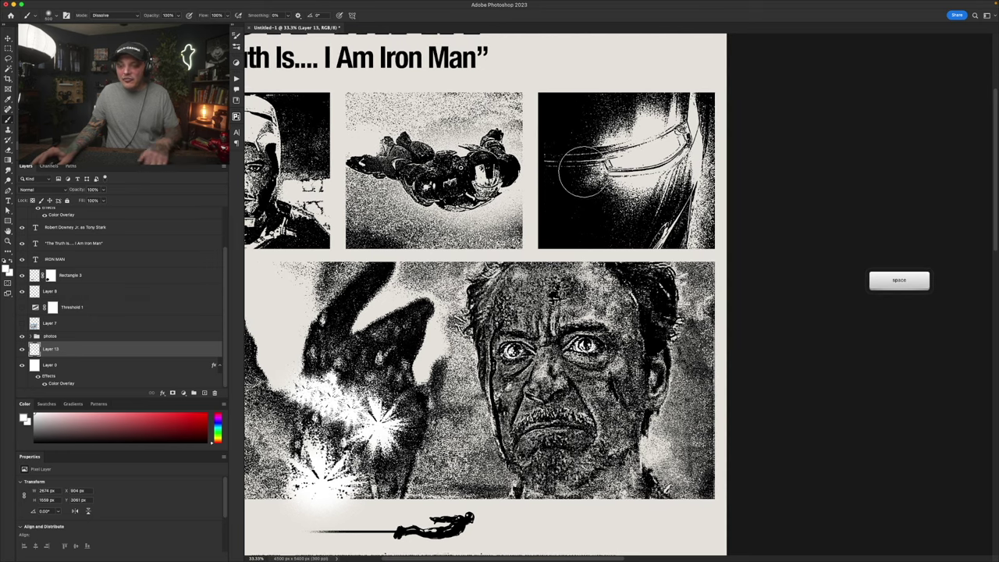
pyautogui.press('[')
pyautogui.press('[')
pyautogui.press('[')
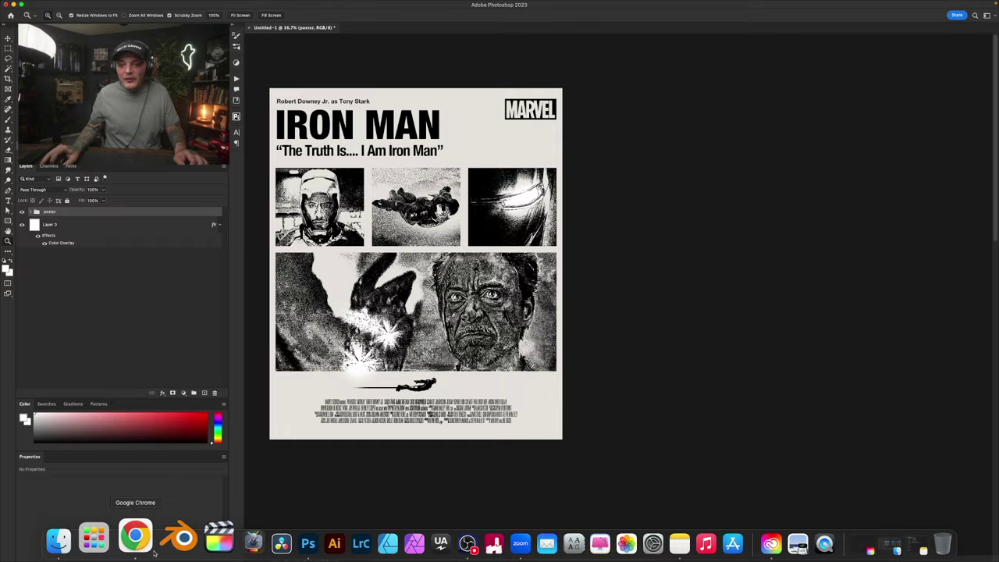
# Step: Switch to Google Chrome and copy the dark photocopy texture from Texture Fabrik's 11 Photocopy Textures Vol.4
pyautogui.click(140, 538)
pyautogui.click(43, 9)
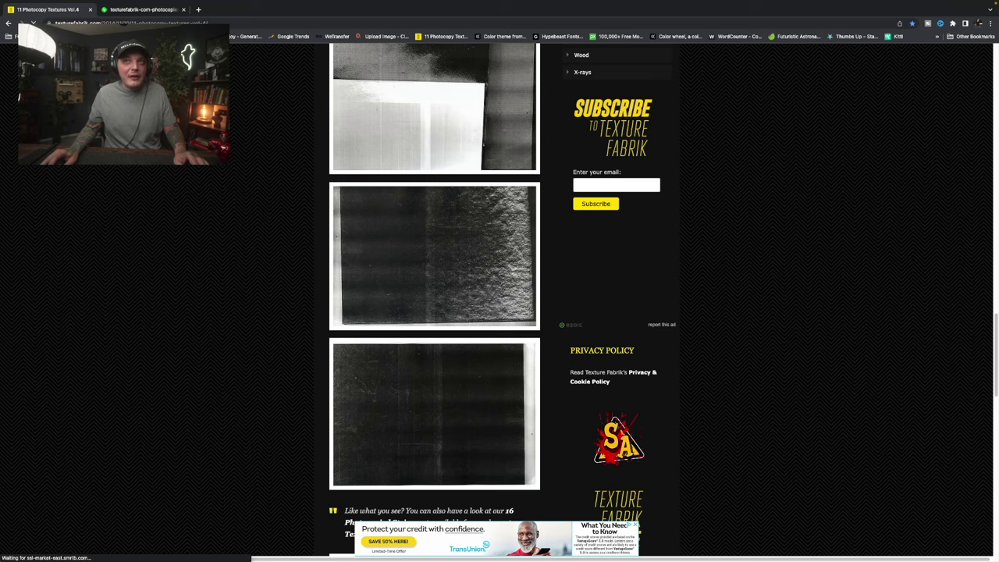
pyautogui.click(129, 10)
pyautogui.rightClick(294, 195)
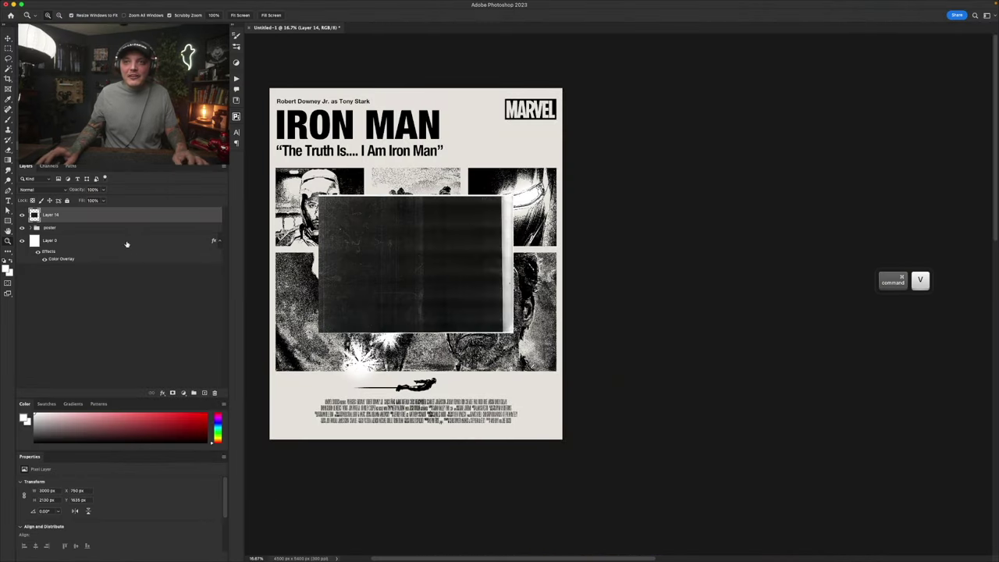
# Step: Fit the pasted photocopy texture over the whole poster in Photoshop, set it to Screen and duplicate the layer
pyautogui.press('space')
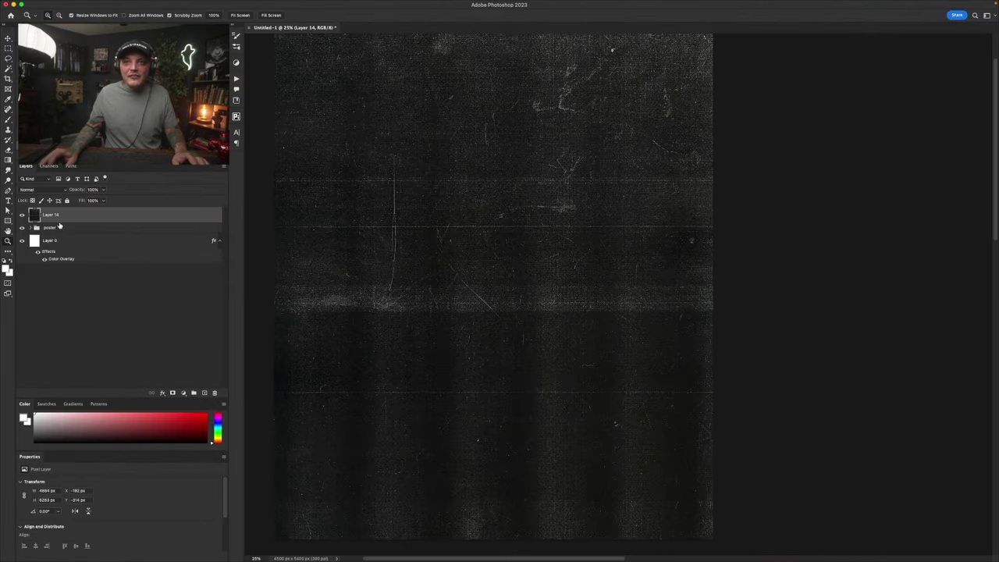
pyautogui.click(31, 191)
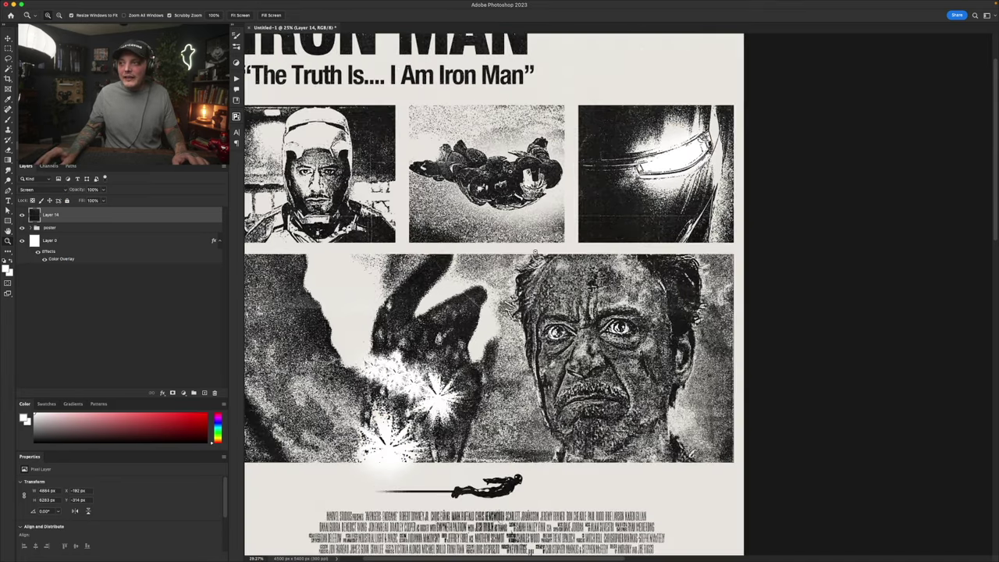
pyautogui.press('super+j')
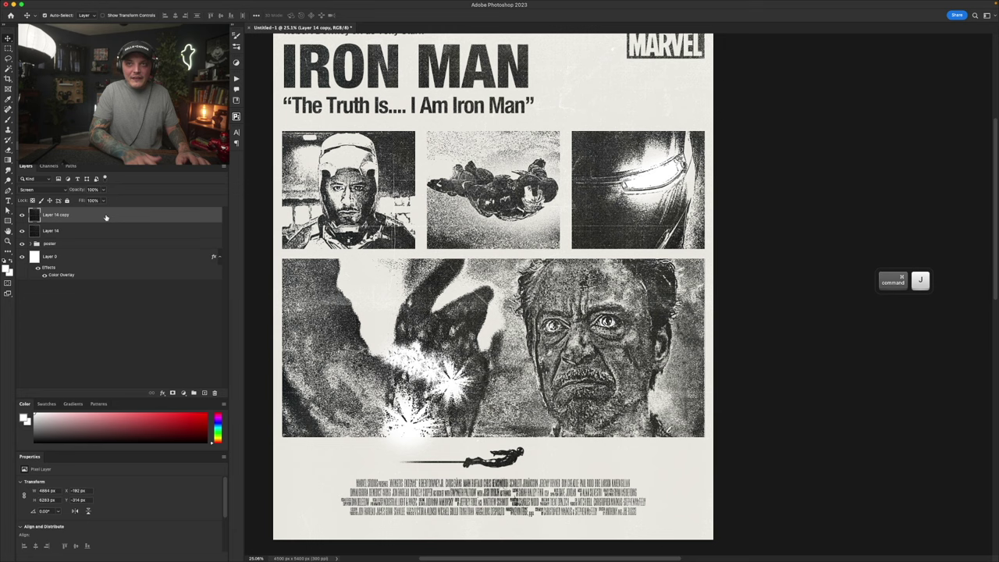
# Step: Hide the texture copy and apply Levels to the original texture with black input 16, white input 144 and adjusted midtones
pyautogui.click(22, 214)
pyautogui.click(68, 231)
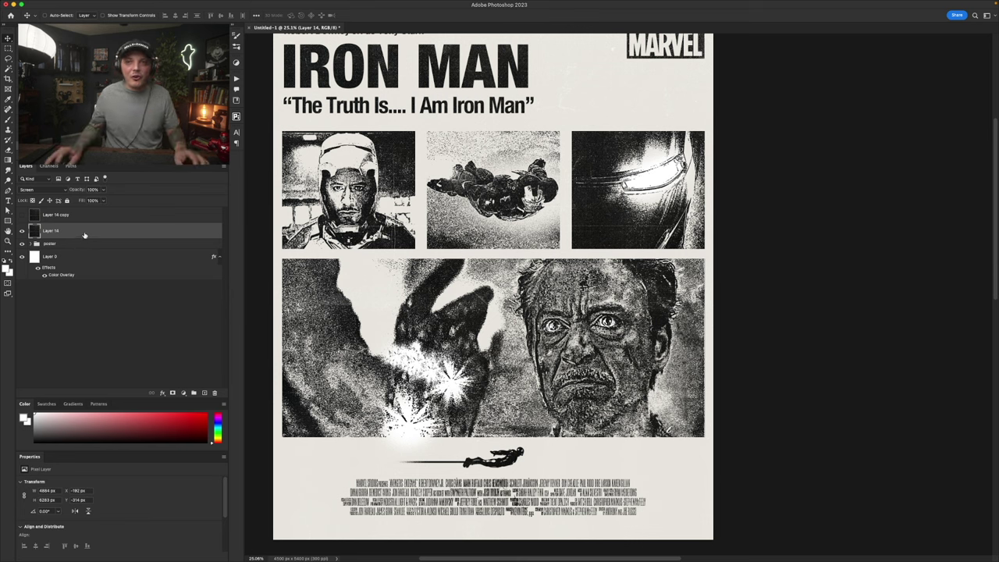
pyautogui.press('super')
pyautogui.press('super+l')
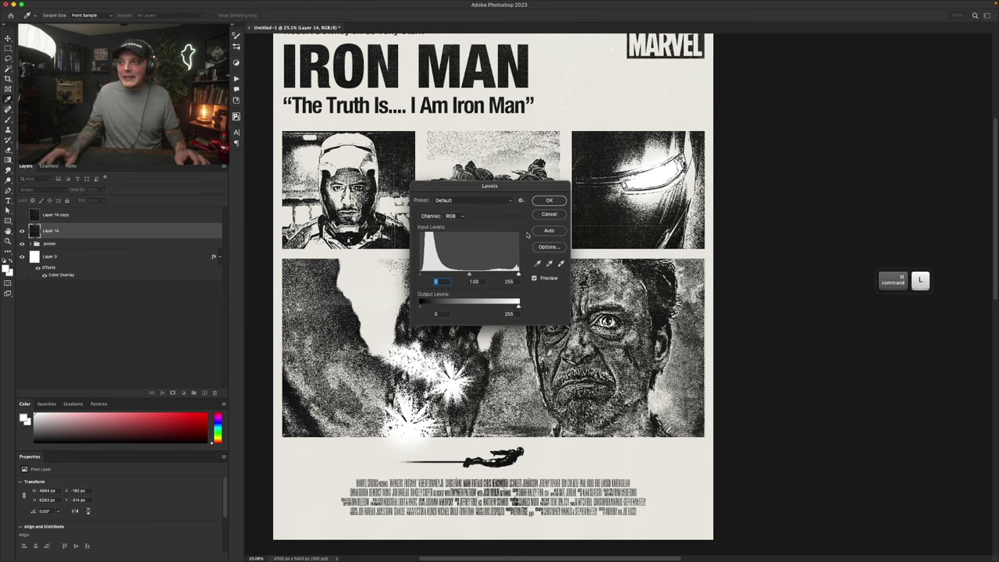
pyautogui.moveTo(477, 186); pyautogui.dragTo(241, 138)
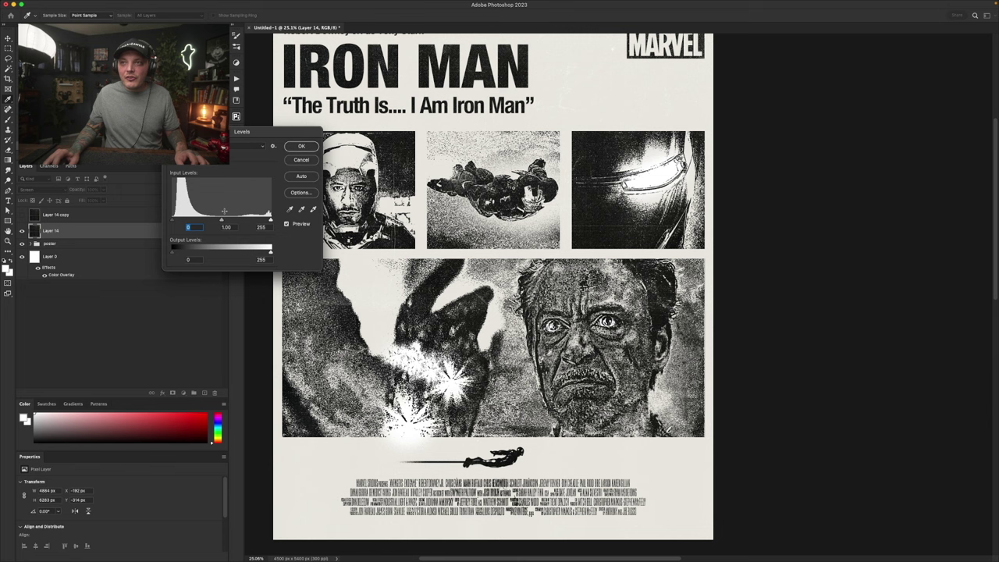
pyautogui.moveTo(221, 222); pyautogui.dragTo(219, 222)
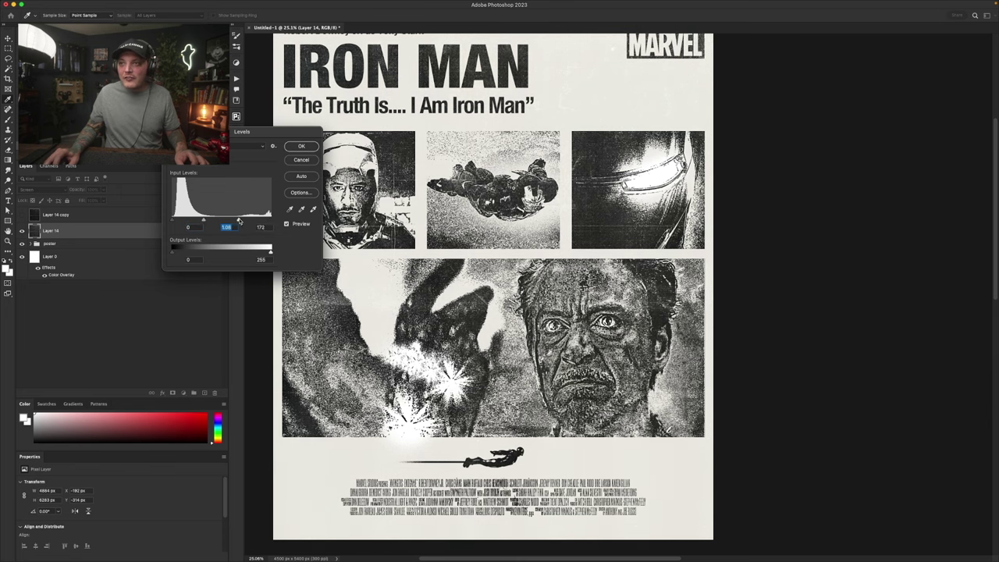
pyautogui.moveTo(204, 221)
pyautogui.mouseDown()
pyautogui.moveTo(222, 224)
pyautogui.moveTo(205, 223)
pyautogui.mouseUp()
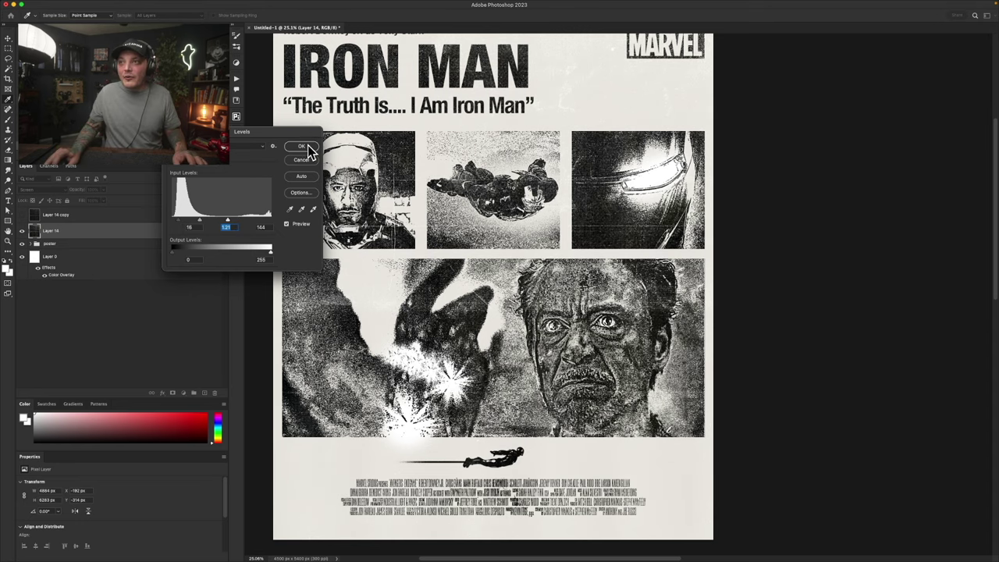
pyautogui.click(301, 146)
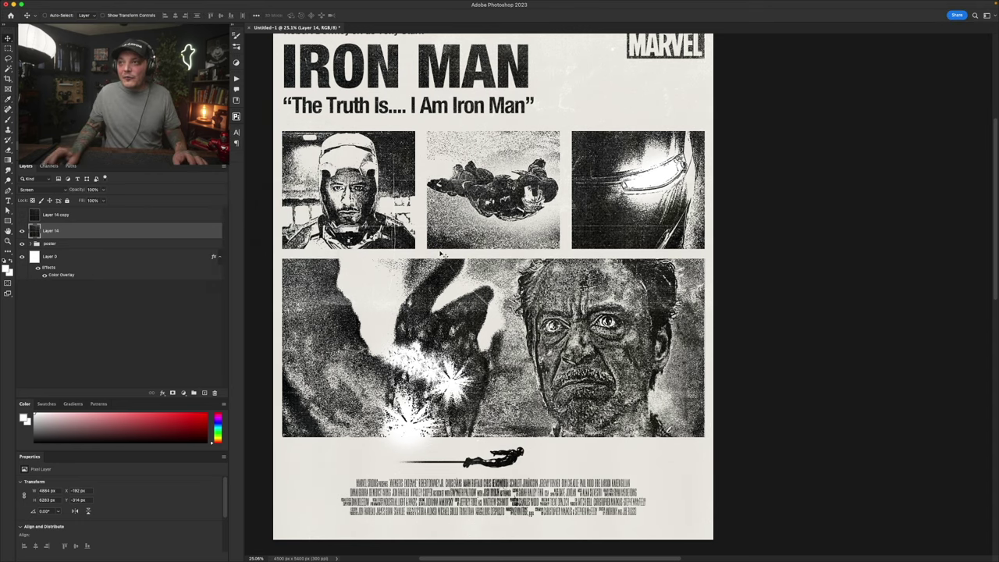
# Step: Show the texture copy, invert it and set its blend mode to Multiply
pyautogui.click(65, 217)
pyautogui.click(22, 215)
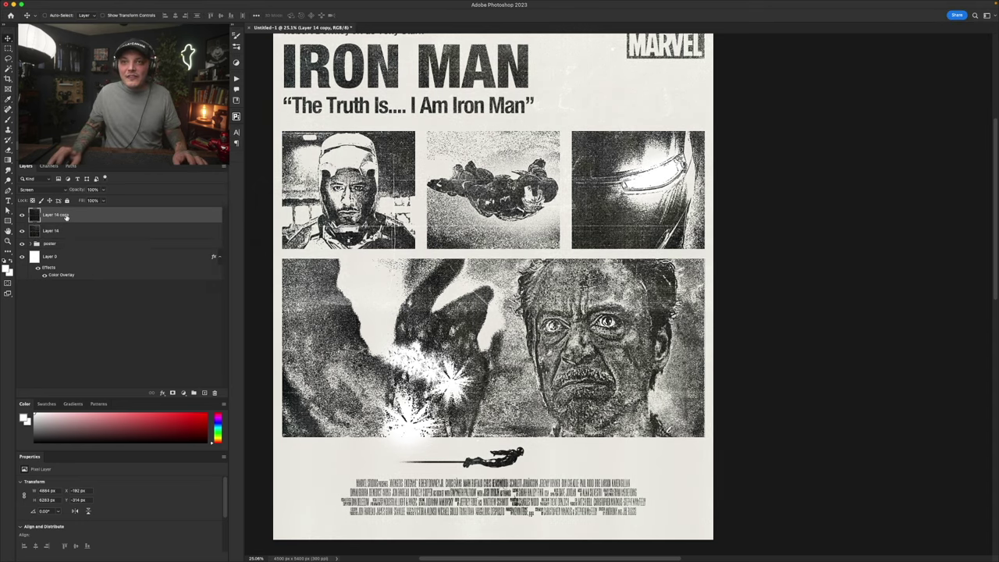
pyautogui.press('super+i')
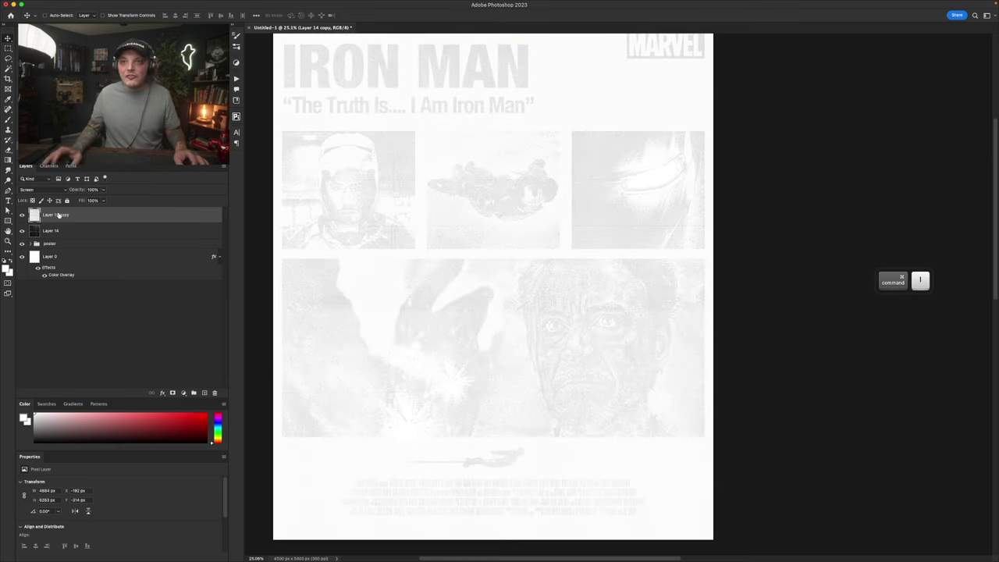
pyautogui.click(38, 190)
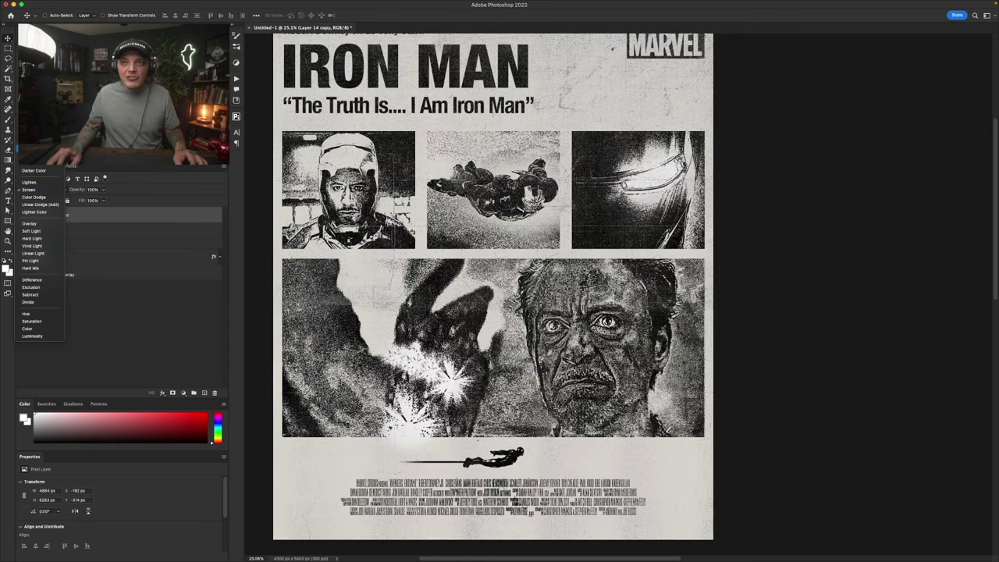
pyautogui.click(33, 148)
# Step: Examine the textured poster as a whole and the wear around the title and Marvel logo up close
pyautogui.moveTo(592, 197); pyautogui.dragTo(587, 217)
pyautogui.press('super+minus')
pyautogui.moveTo(434, 263); pyautogui.dragTo(474, 266)
pyautogui.press('super+minus')
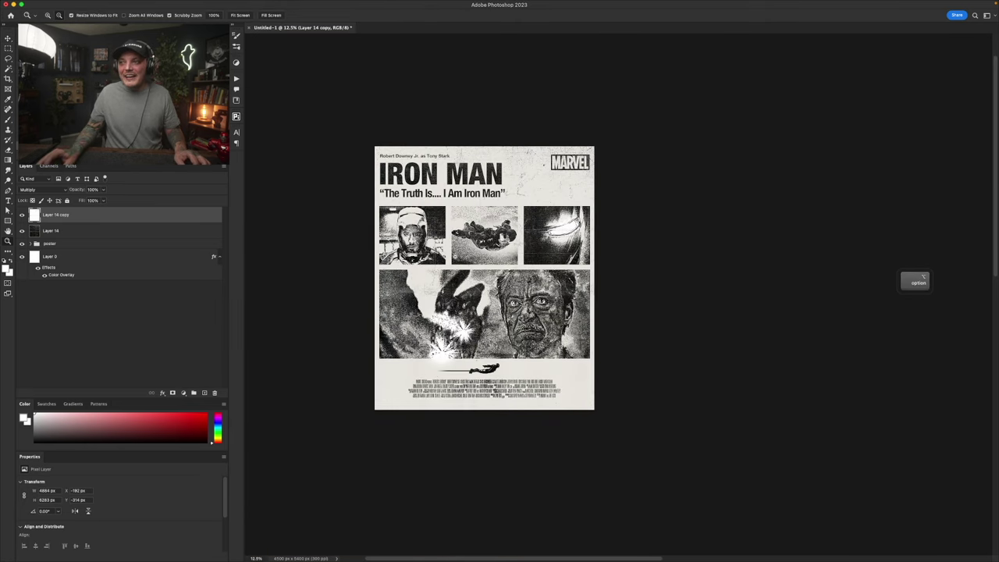
pyautogui.keyDown('alt'); pyautogui.click(454, 258); pyautogui.keyUp('alt')
pyautogui.keyDown('super'); pyautogui.click(454, 259); pyautogui.keyUp('super')
pyautogui.keyDown('super'); pyautogui.click(453, 259); pyautogui.keyUp('super')
pyautogui.keyDown('super'); pyautogui.click(453, 259); pyautogui.keyUp('super')
pyautogui.moveTo(454, 259); pyautogui.dragTo(419, 267)
pyautogui.press('z')
pyautogui.click(397, 68)
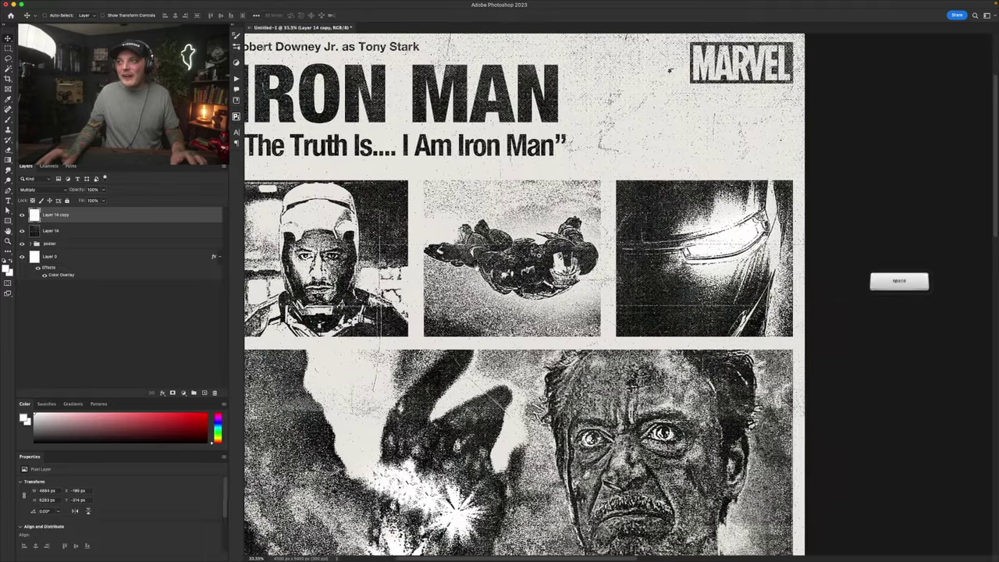